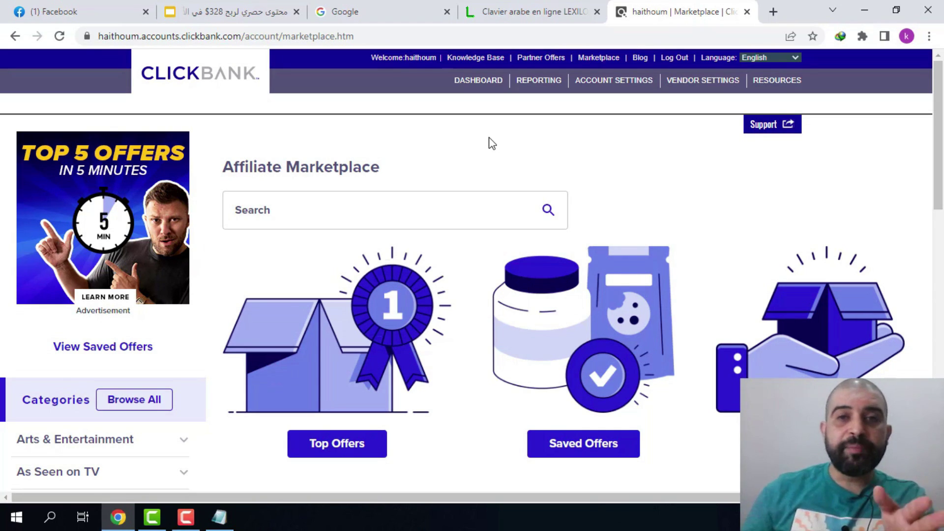
Step: Look through the marketplace's offer categories and expand Arts & Entertainment to see its subcategories
{"action": "scroll", "coordinate": [150, 249], "scroll_direction": "down", "scroll_amount": 3}
{"action": "scroll", "coordinate": [150, 249], "scroll_direction": "down", "scroll_amount": 3}
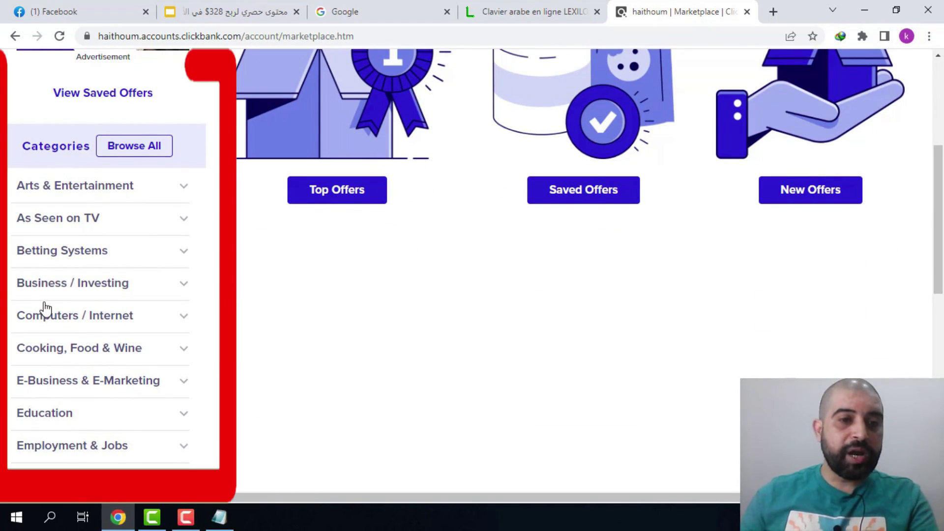
{"action": "scroll", "coordinate": [43, 308], "scroll_direction": "down", "scroll_amount": 12}
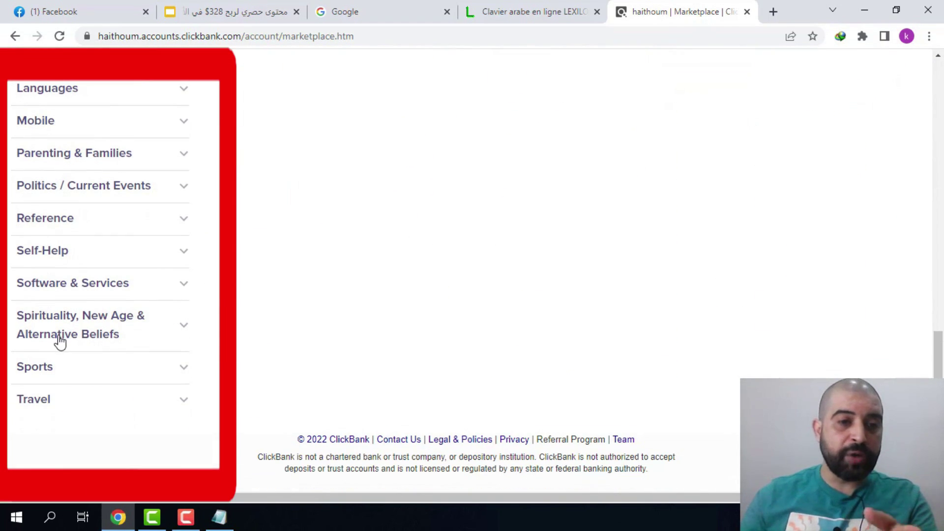
{"action": "scroll", "coordinate": [60, 341], "scroll_direction": "up", "scroll_amount": 10}
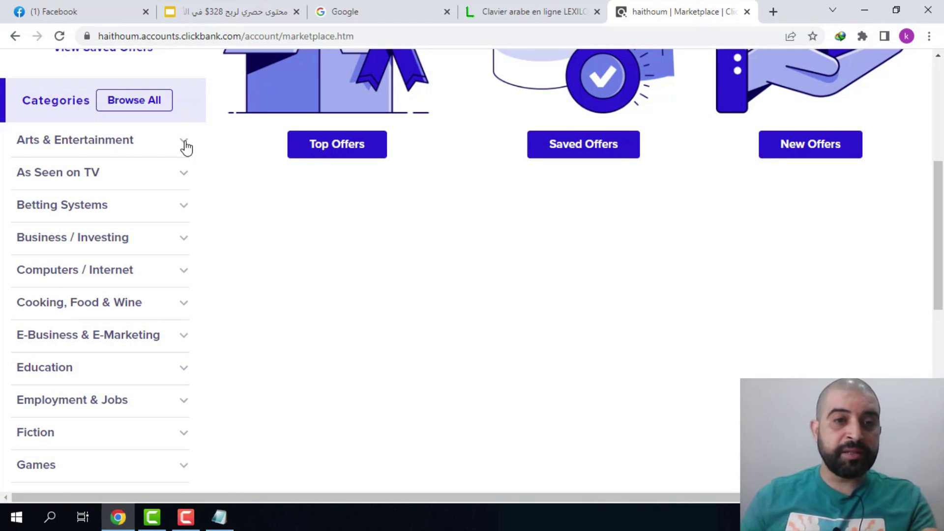
{"action": "left_click", "coordinate": [185, 144]}
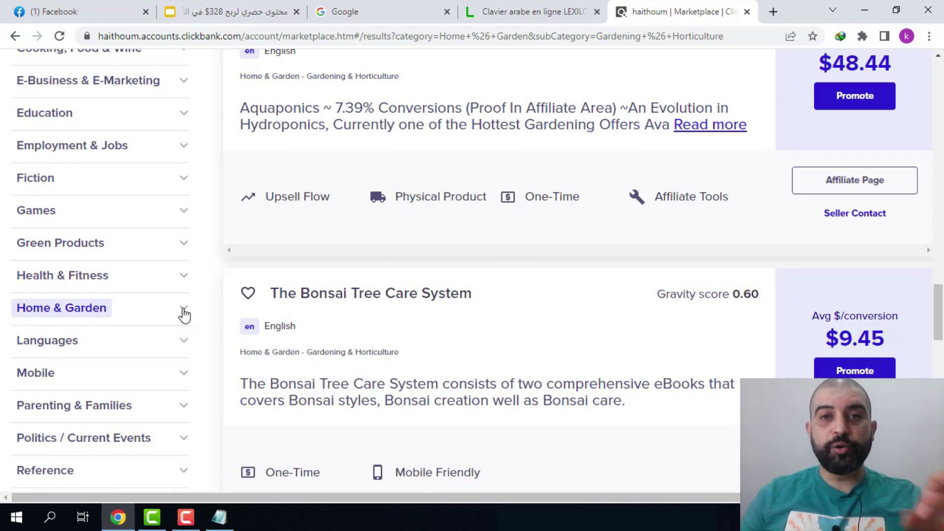
Step: Expand the Home & Garden category and list the offers in its Gardening & Horticulture subcategory
{"action": "left_click", "coordinate": [182, 310]}
{"action": "scroll", "coordinate": [105, 235], "scroll_direction": "down", "scroll_amount": 2}
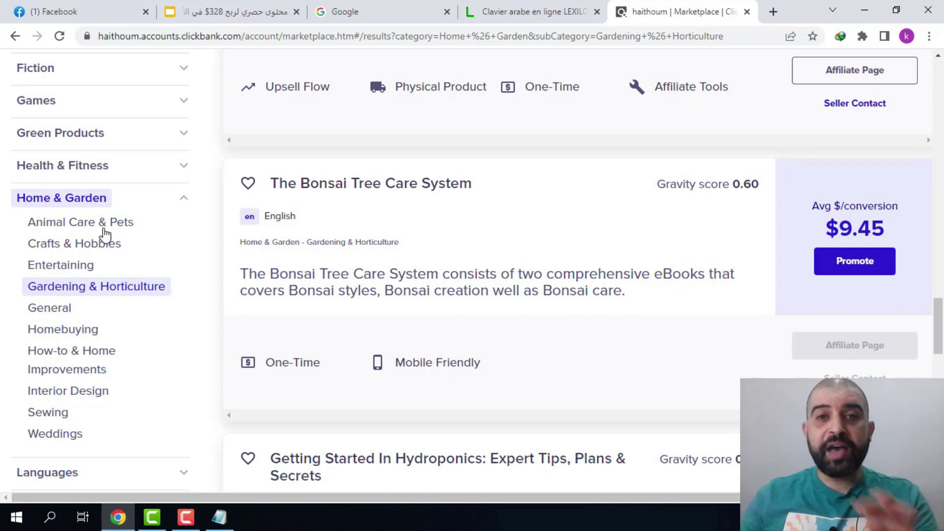
{"action": "scroll", "coordinate": [105, 235], "scroll_direction": "down", "scroll_amount": 3}
{"action": "left_click", "coordinate": [84, 148]}
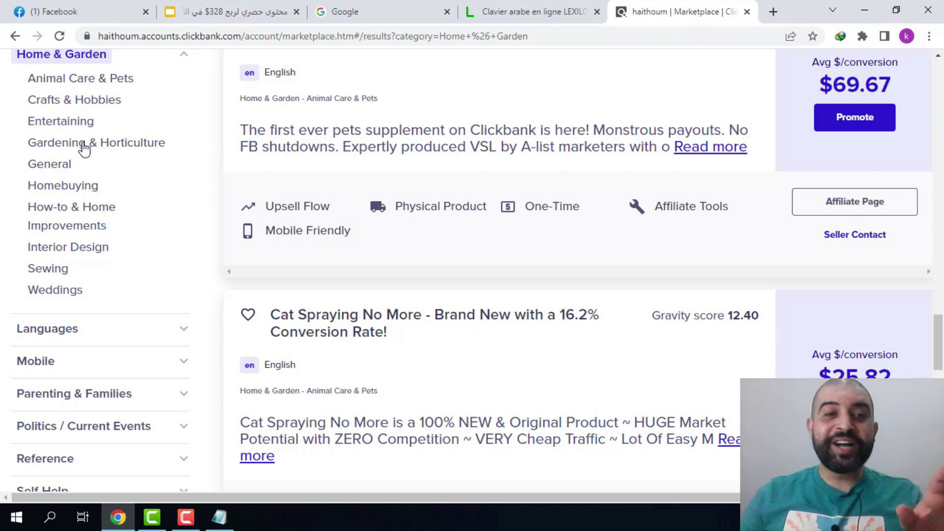
{"action": "left_click", "coordinate": [84, 147]}
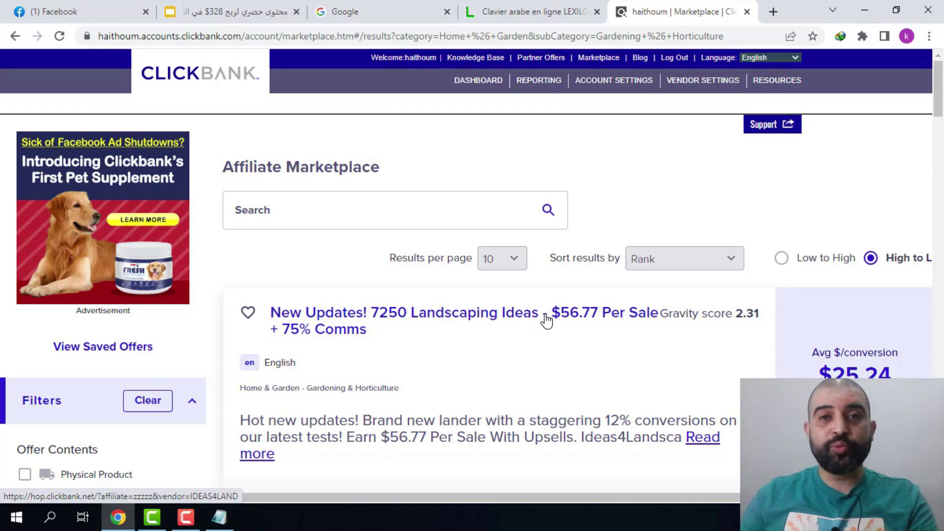
Step: Compare the gravity scores of the first Gardening & Horticulture offers
{"action": "left_click_drag", "start_coordinate": [735, 313], "coordinate": [757, 315]}
{"action": "left_click", "coordinate": [735, 351]}
{"action": "scroll", "coordinate": [717, 337], "scroll_direction": "down", "scroll_amount": 5}
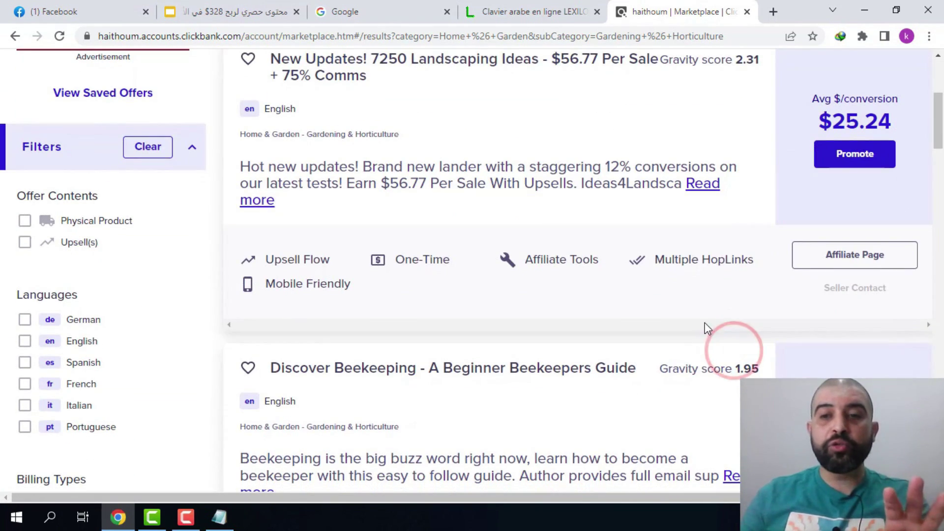
{"action": "left_click", "coordinate": [738, 369]}
{"action": "scroll", "coordinate": [612, 333], "scroll_direction": "down", "scroll_amount": 5}
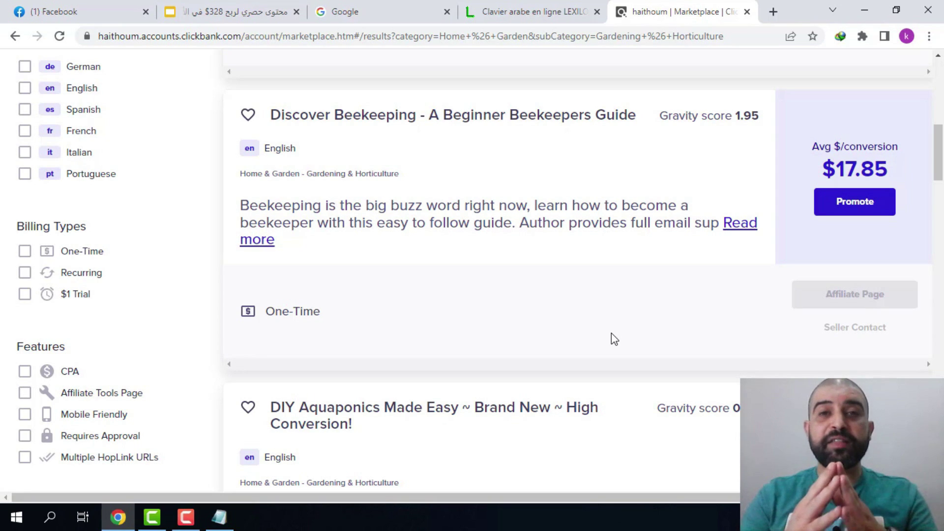
Step: Open the sales page of the Discover Beekeeping offer in a new tab, review it down to the order section, and close it
{"action": "right_click", "coordinate": [405, 123]}
{"action": "left_click", "coordinate": [447, 127]}
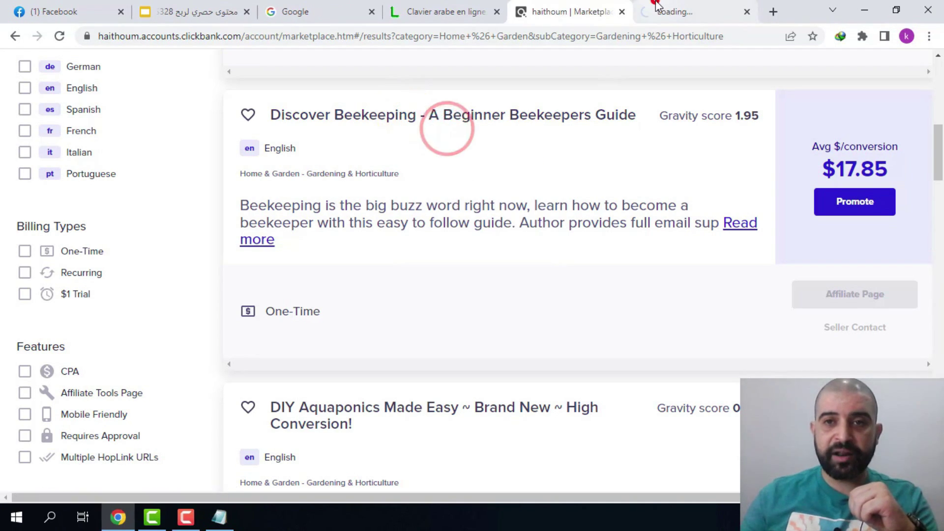
{"action": "key", "text": "ctrl+Tab"}
{"action": "scroll", "coordinate": [467, 192], "scroll_direction": "down", "scroll_amount": 20}
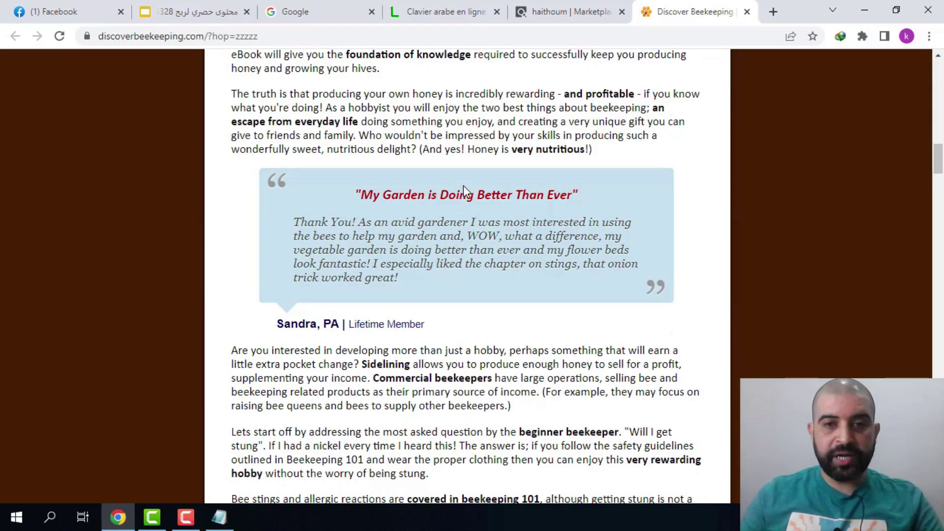
{"action": "scroll", "coordinate": [396, 258], "scroll_direction": "down", "scroll_amount": 10}
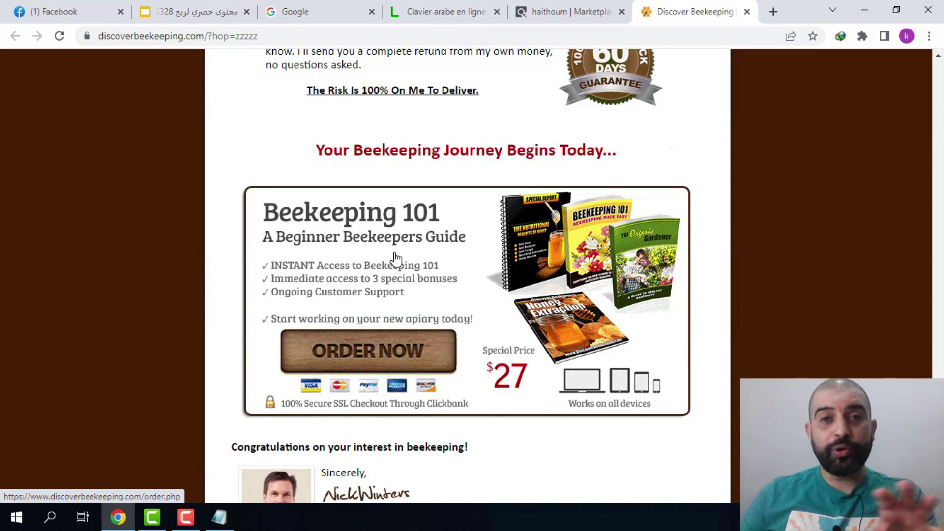
{"action": "key", "text": "ctrl+w"}
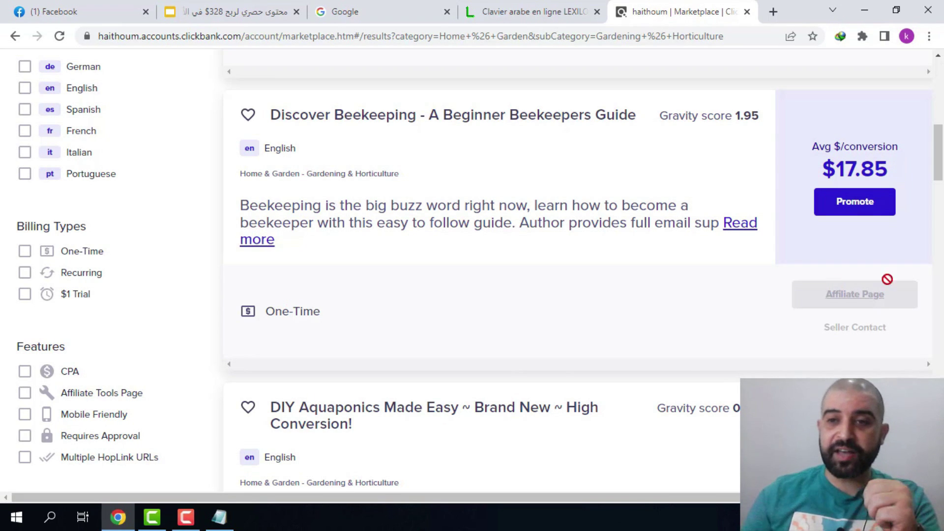
Step: Create a HopLink for the Discover Beekeeping offer without a tracking ID and copy the encrypted link
{"action": "left_click", "coordinate": [853, 205]}
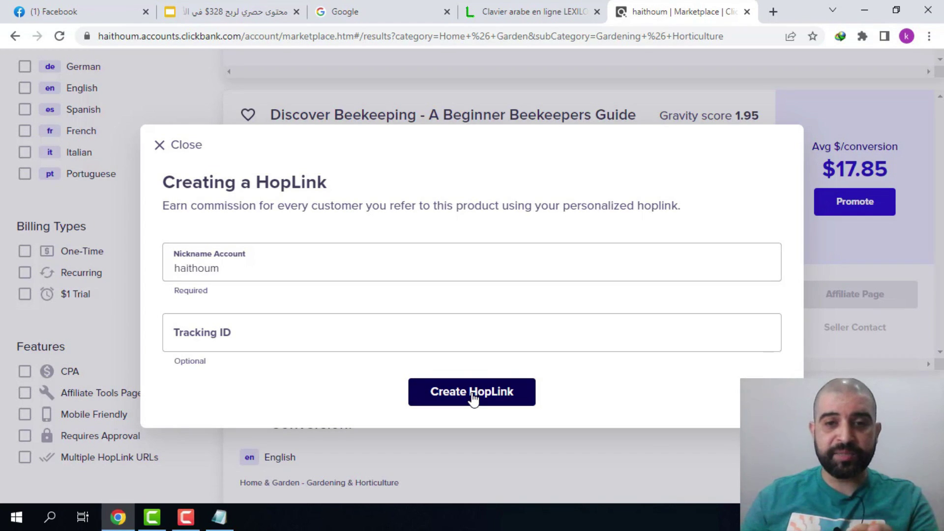
{"action": "left_click", "coordinate": [472, 396]}
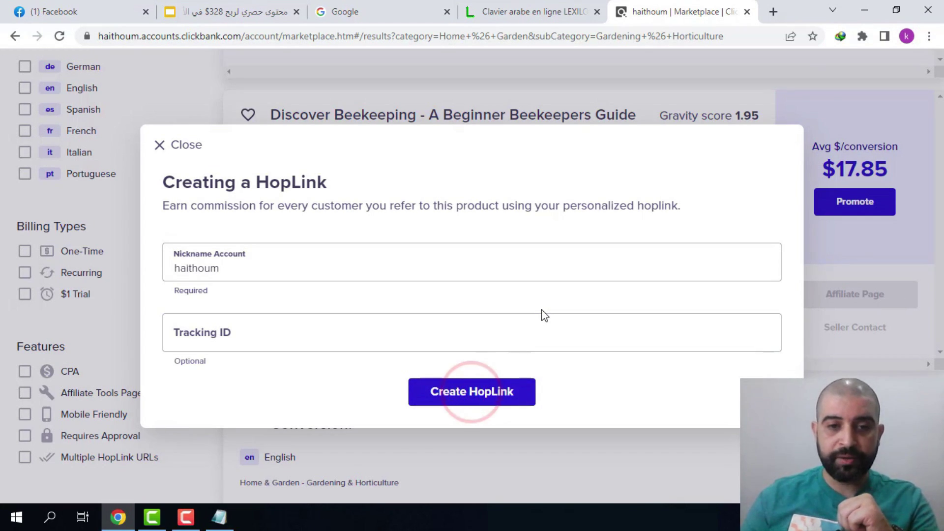
{"action": "left_click", "coordinate": [736, 423]}
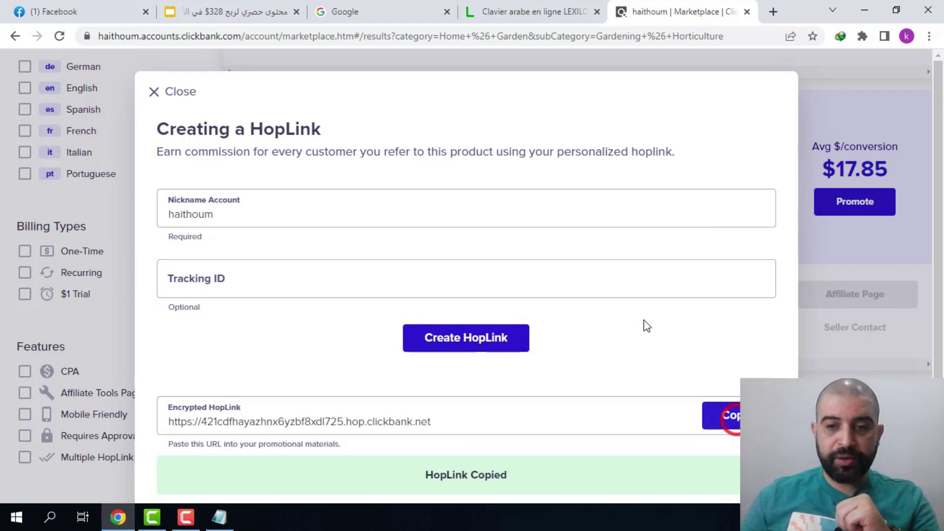
Step: Switch to Notepad and paste the copied HopLink after the label "offer :"
{"action": "key", "text": "alt+Tab"}
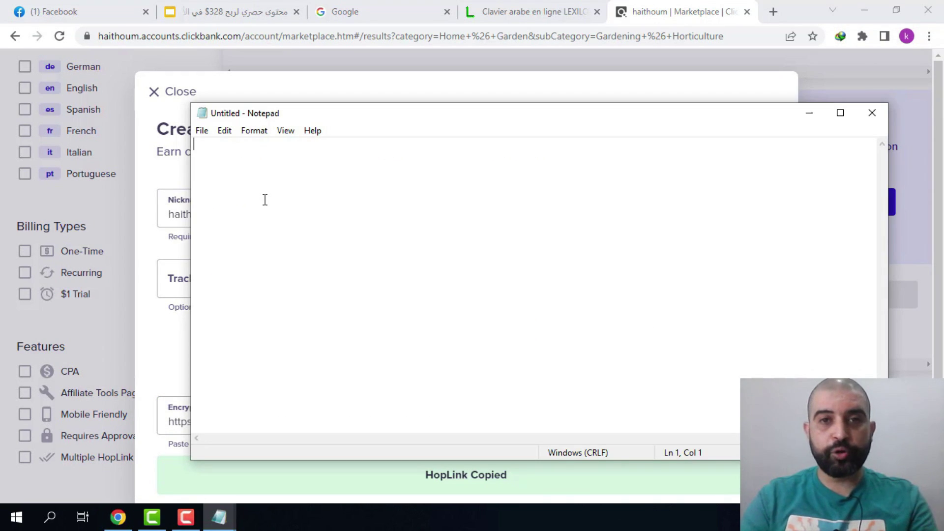
{"action": "type", "text": "offer :"}
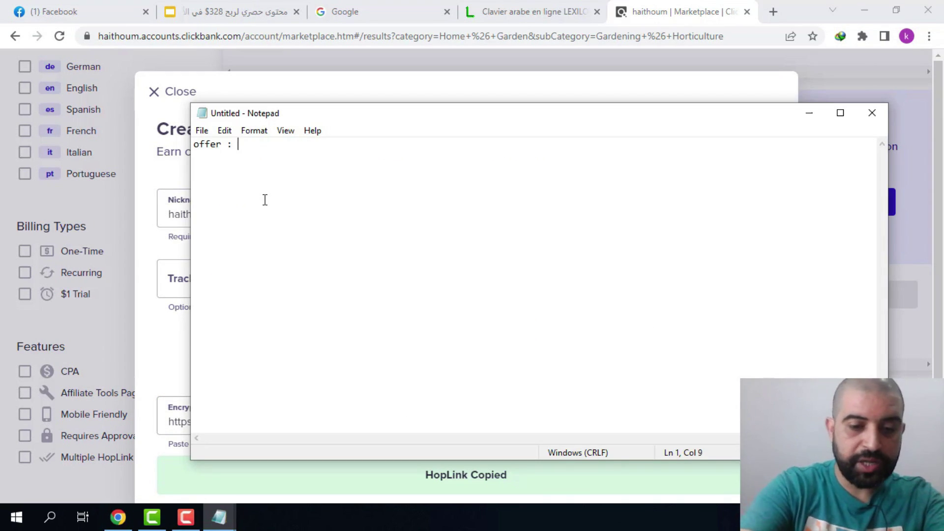
{"action": "key", "text": "ctrl+v"}
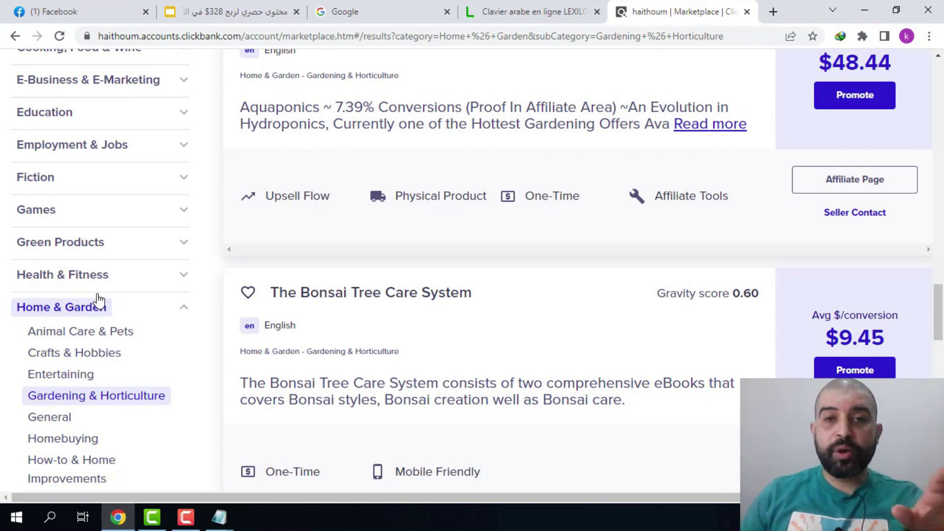
Step: Browse the subcategories under Arts & Entertainment, Home & Garden and Self-Help for other possible niches
{"action": "scroll", "coordinate": [74, 273], "scroll_direction": "up", "scroll_amount": 10}
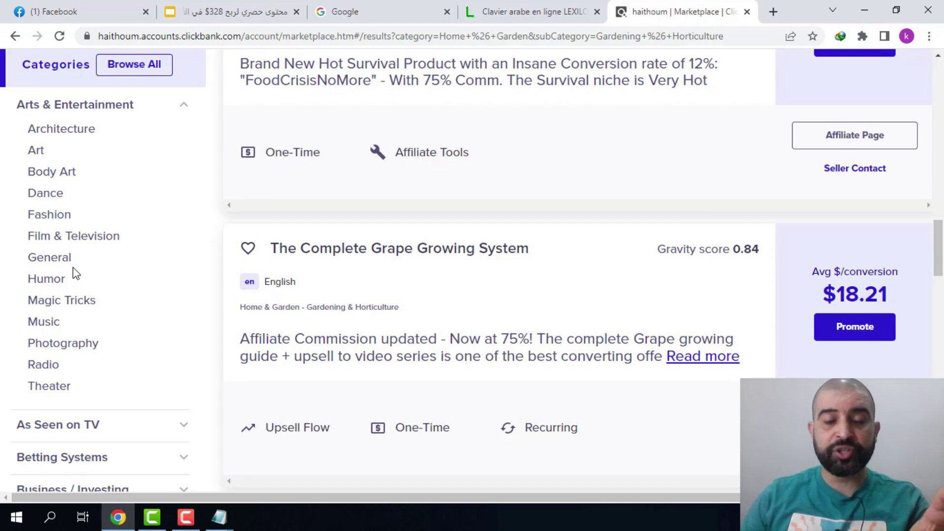
{"action": "scroll", "coordinate": [74, 273], "scroll_direction": "down", "scroll_amount": 10}
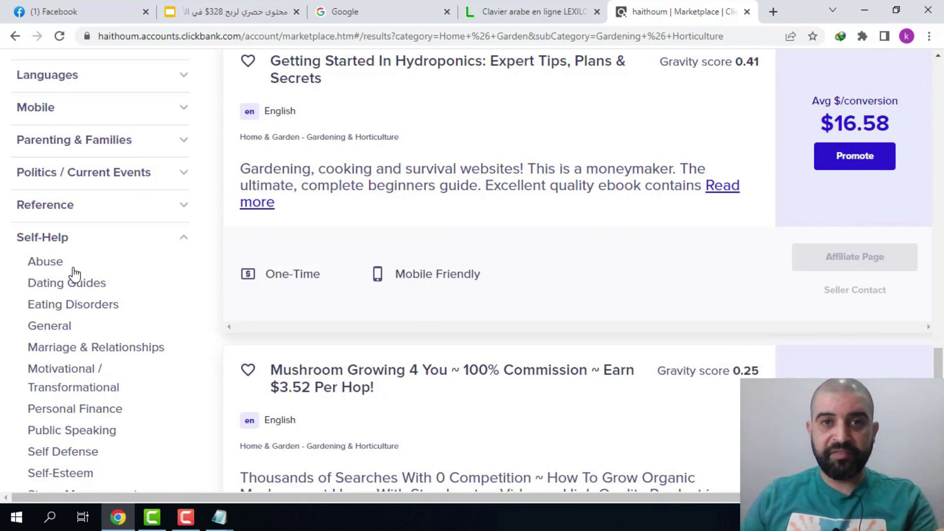
{"action": "scroll", "coordinate": [49, 297], "scroll_direction": "down", "scroll_amount": 5}
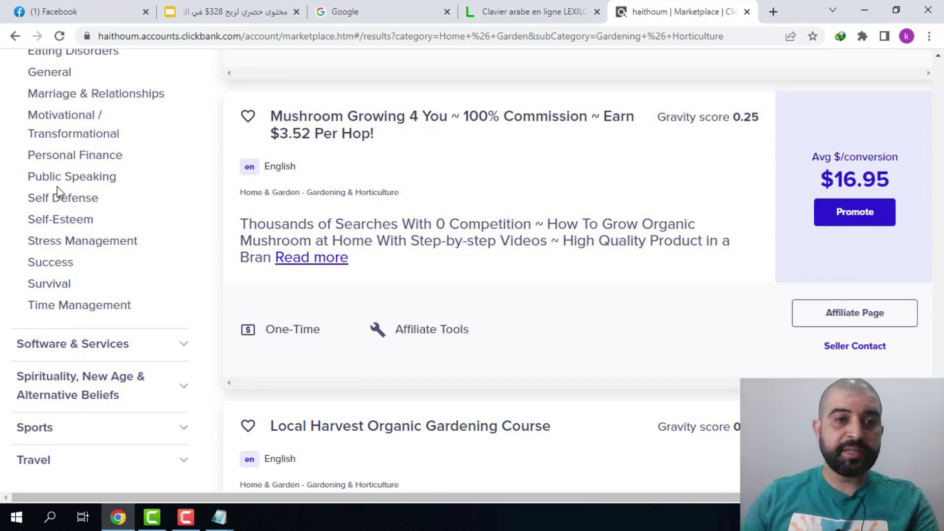
{"action": "scroll", "coordinate": [60, 183], "scroll_direction": "up", "scroll_amount": 15}
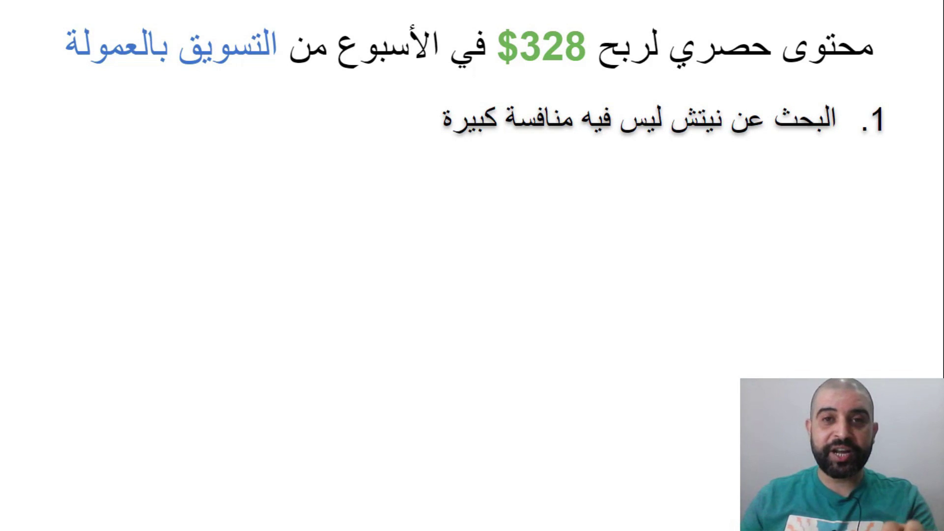
{"action": "key", "text": "Right"}
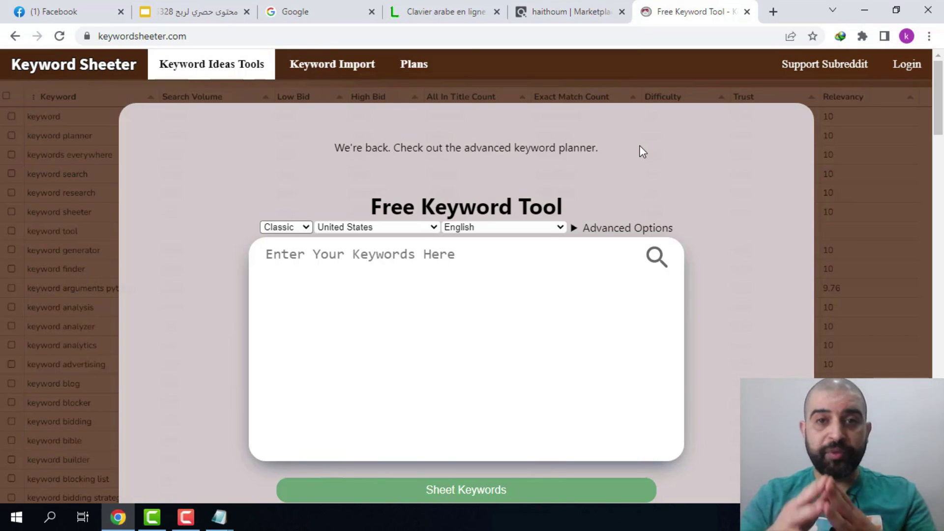
Step: Generate keyword ideas for "how to beekeeping" with United States and English selected, stopping the run once the list has filled
{"action": "left_click", "coordinate": [337, 274]}
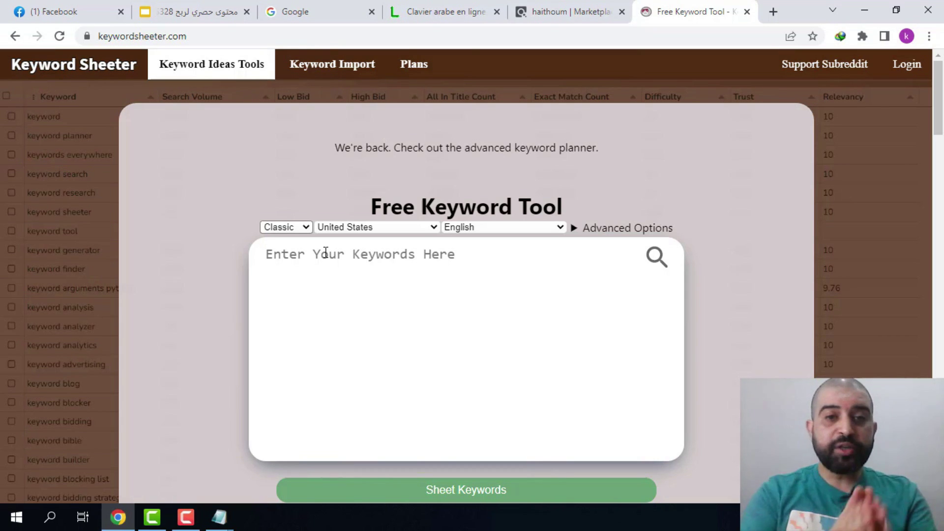
{"action": "type", "text": "how to"}
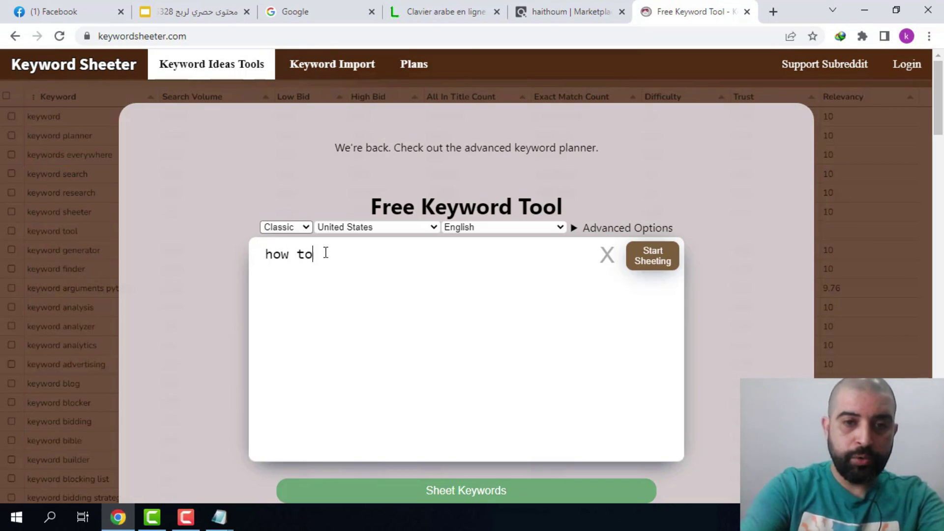
{"action": "type", "text": " beekeeping"}
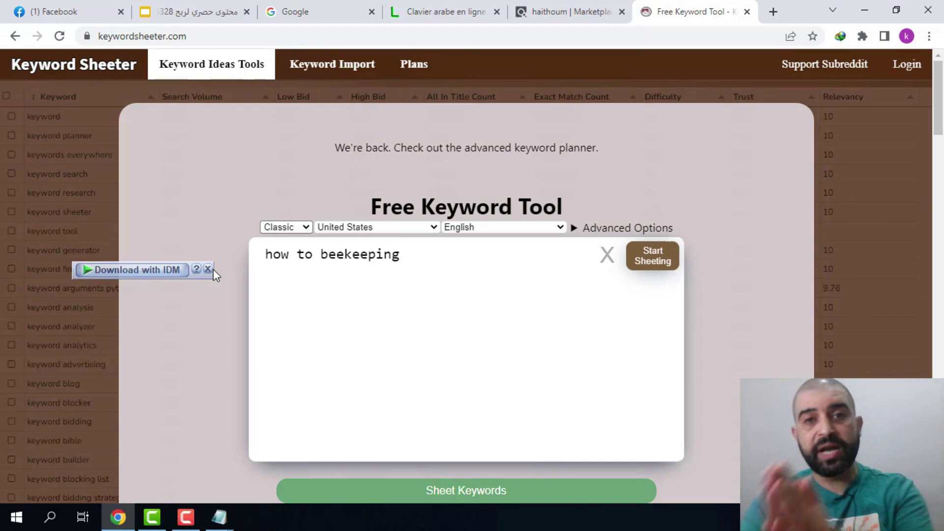
{"action": "left_click", "coordinate": [653, 261]}
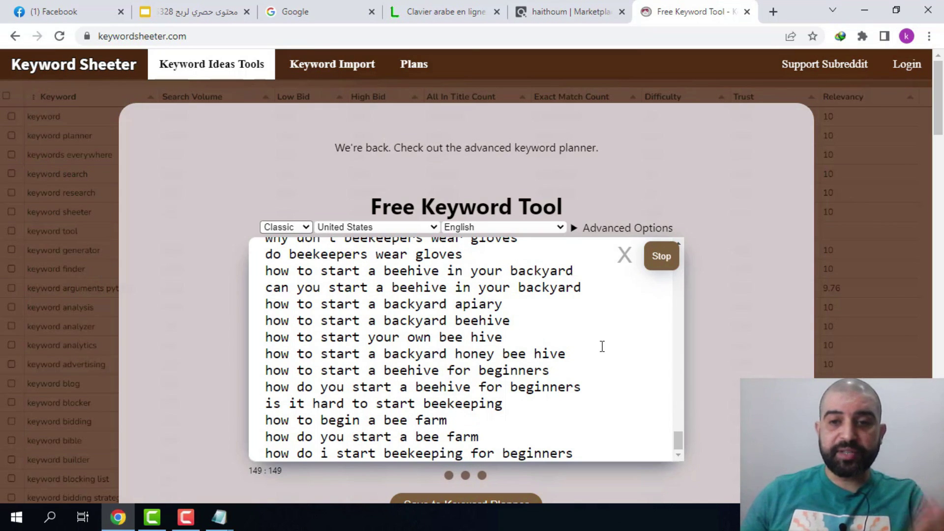
{"action": "left_click", "coordinate": [661, 257]}
Step: Review the generated beekeeping keyword list from beginning to end
{"action": "scroll", "coordinate": [392, 378], "scroll_direction": "up", "scroll_amount": 10}
{"action": "scroll", "coordinate": [392, 379], "scroll_direction": "up", "scroll_amount": 3}
{"action": "scroll", "coordinate": [392, 378], "scroll_direction": "down", "scroll_amount": 10}
{"action": "scroll", "coordinate": [392, 378], "scroll_direction": "down", "scroll_amount": 10}
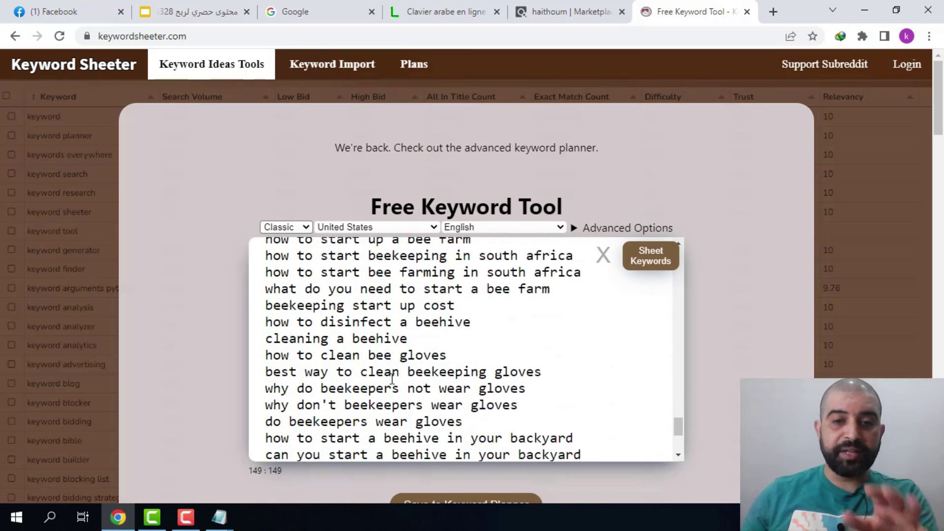
{"action": "scroll", "coordinate": [564, 388], "scroll_direction": "up", "scroll_amount": 15}
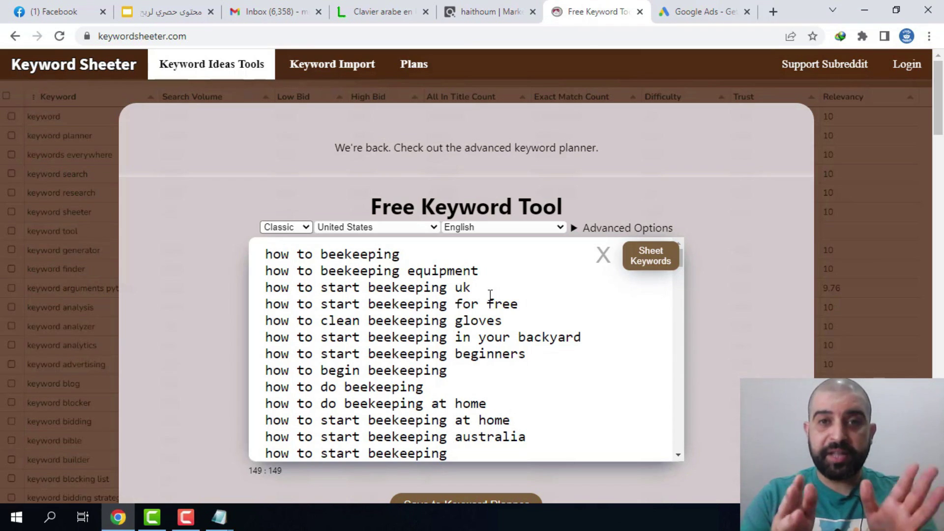
Step: Switch to Google Ads, sign in, and open Get search volume and forecasts in Keyword Planner
{"action": "key", "text": "ctrl+Tab"}
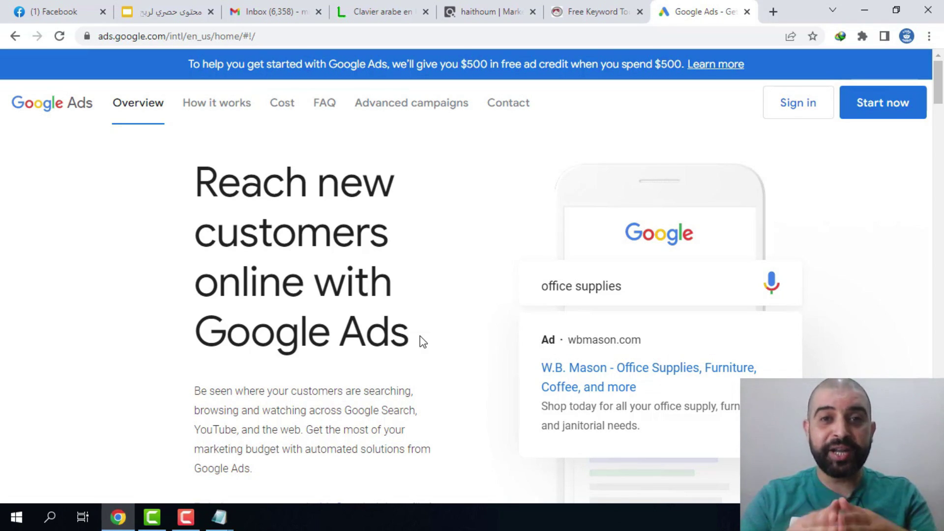
{"action": "left_click", "coordinate": [797, 105]}
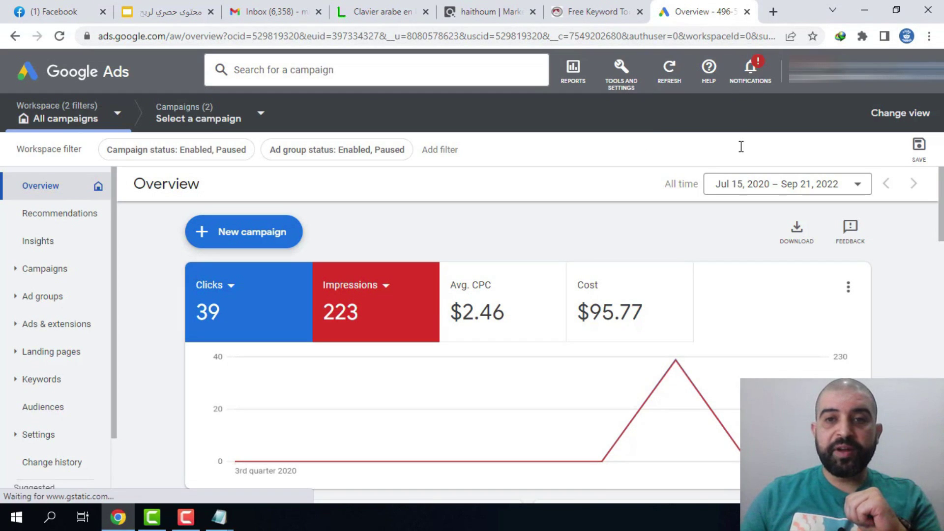
{"action": "left_click", "coordinate": [621, 71]}
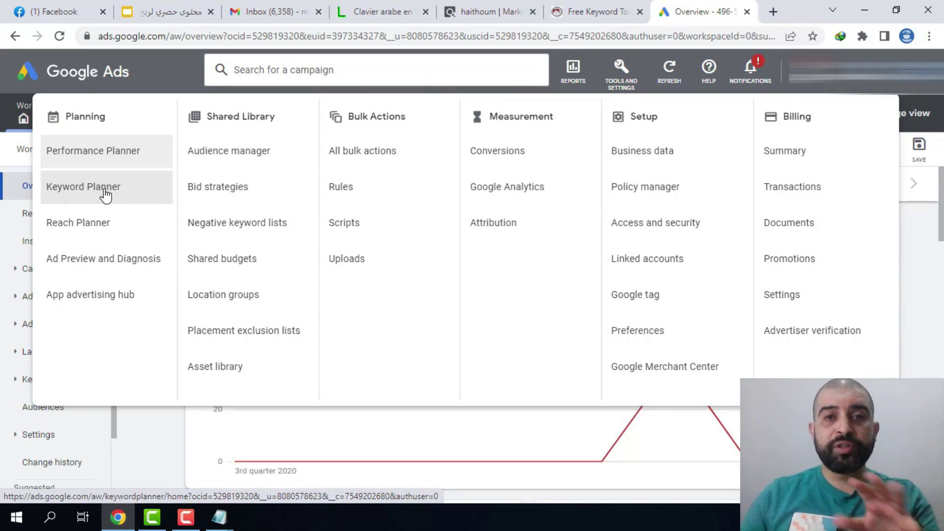
{"action": "left_click", "coordinate": [105, 193]}
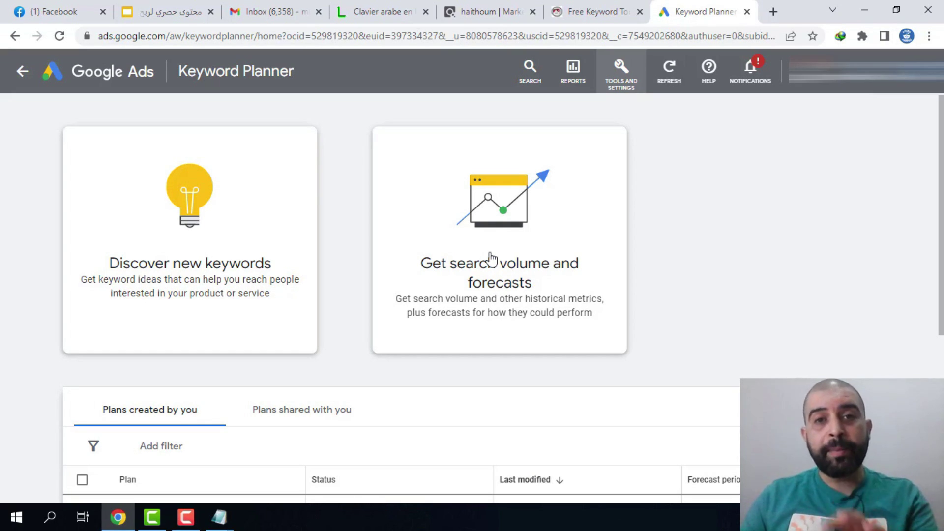
{"action": "left_click", "coordinate": [484, 213]}
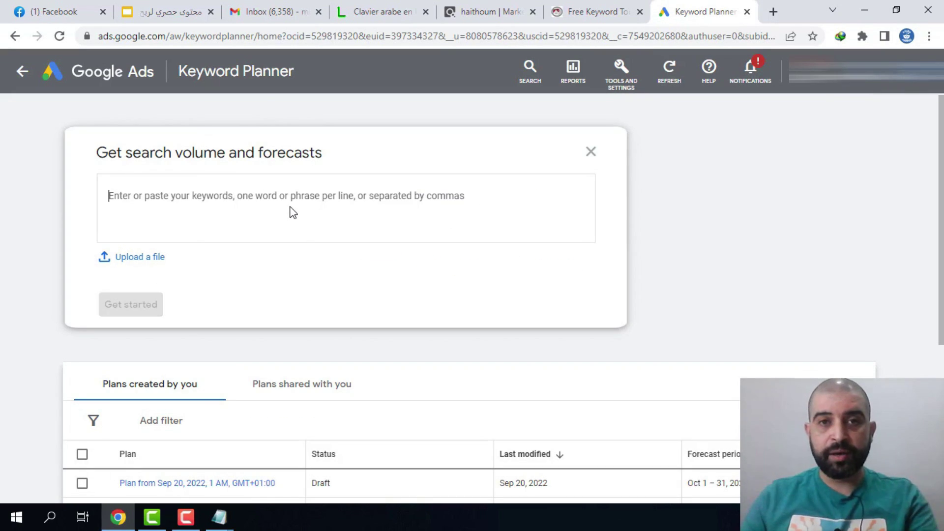
Step: Copy the entire keyword list from Keyword Sheeter and submit it in Keyword Planner to get search volume and forecasts
{"action": "left_click", "coordinate": [603, 10]}
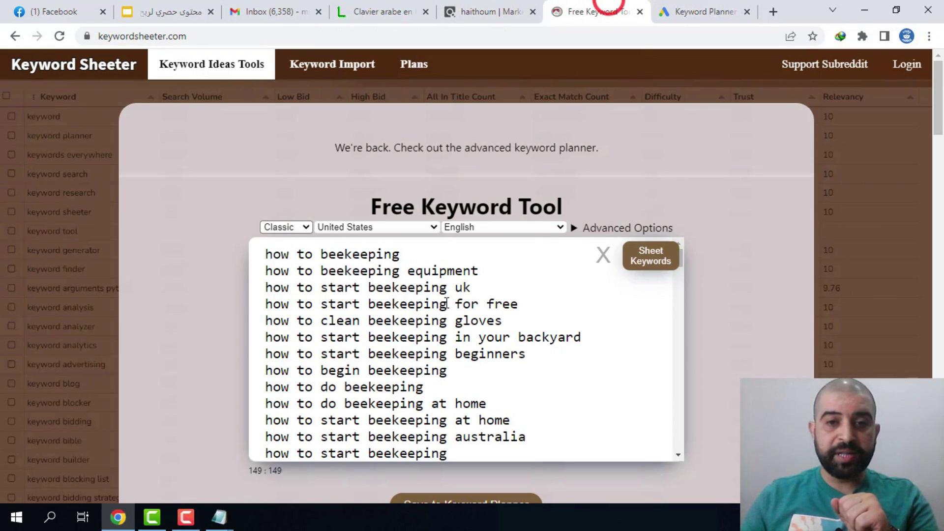
{"action": "triple_click", "coordinate": [391, 288]}
{"action": "key", "text": "ctrl+a"}
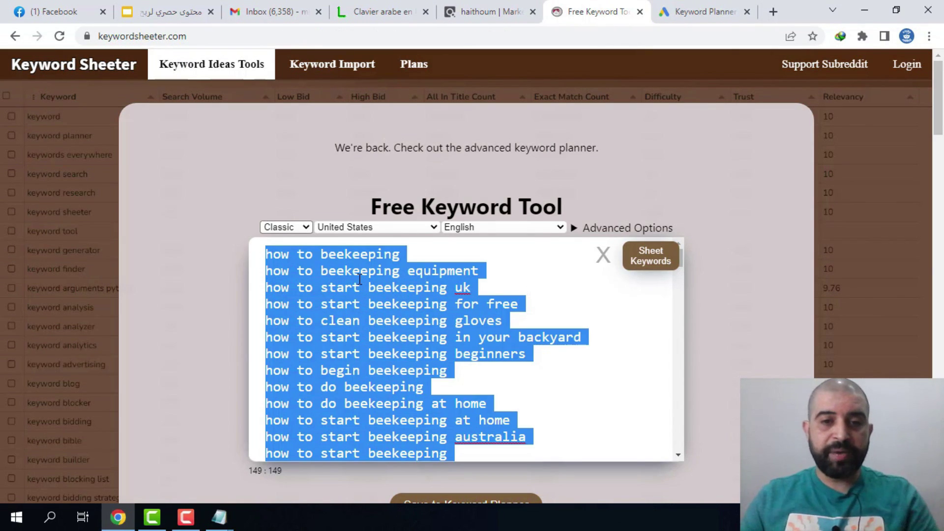
{"action": "right_click", "coordinate": [347, 264]}
{"action": "left_click", "coordinate": [401, 65]}
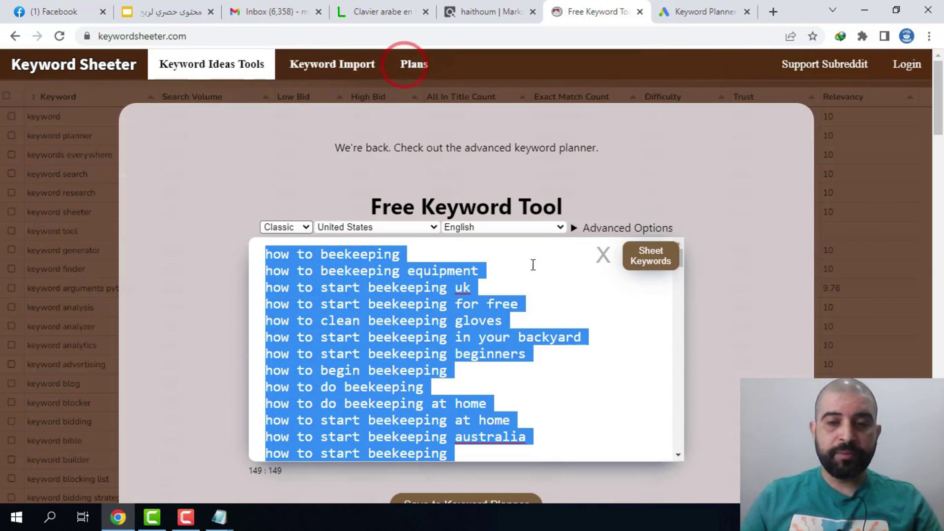
{"action": "left_click", "coordinate": [694, 11]}
{"action": "right_click", "coordinate": [219, 192]}
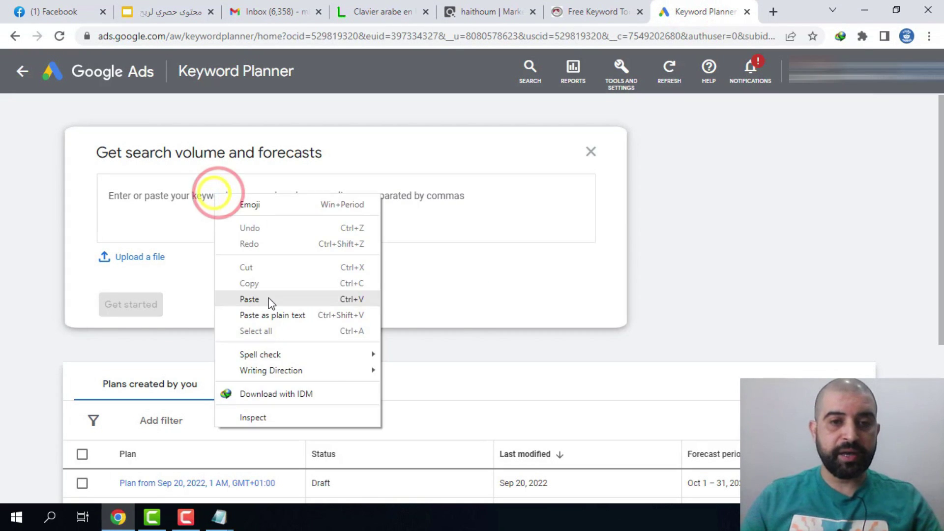
{"action": "left_click", "coordinate": [270, 302]}
{"action": "left_click", "coordinate": [136, 452]}
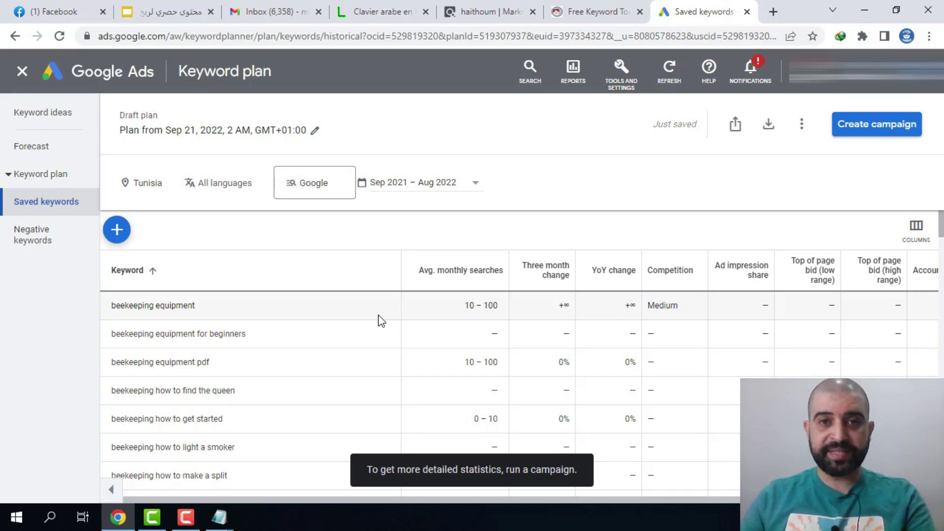
Step: Remove Tunisia from the plan's location targeting and save it to cover all locations
{"action": "left_click", "coordinate": [149, 186]}
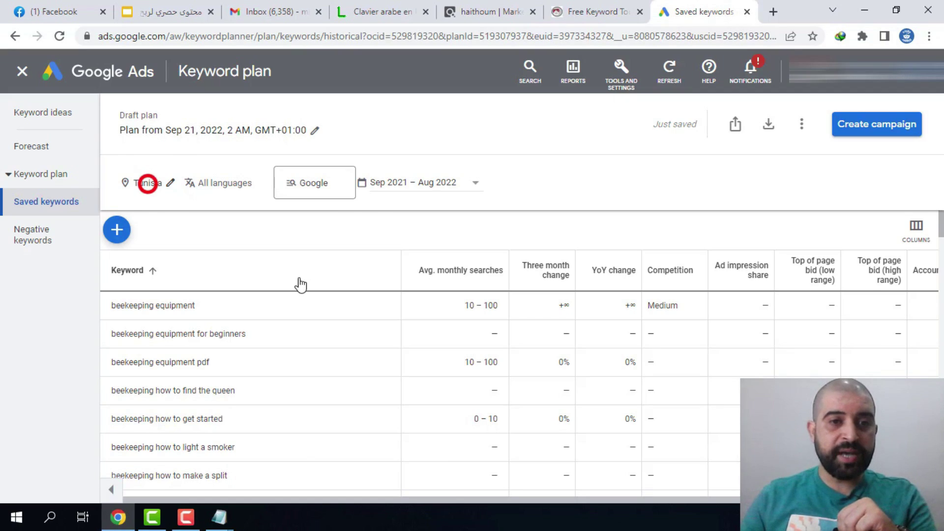
{"action": "left_click", "coordinate": [382, 228]}
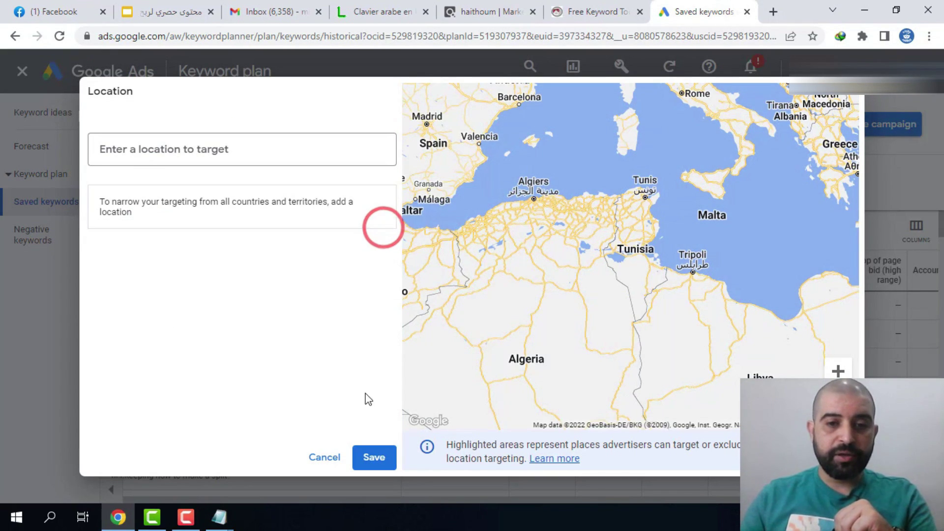
{"action": "left_click", "coordinate": [375, 458]}
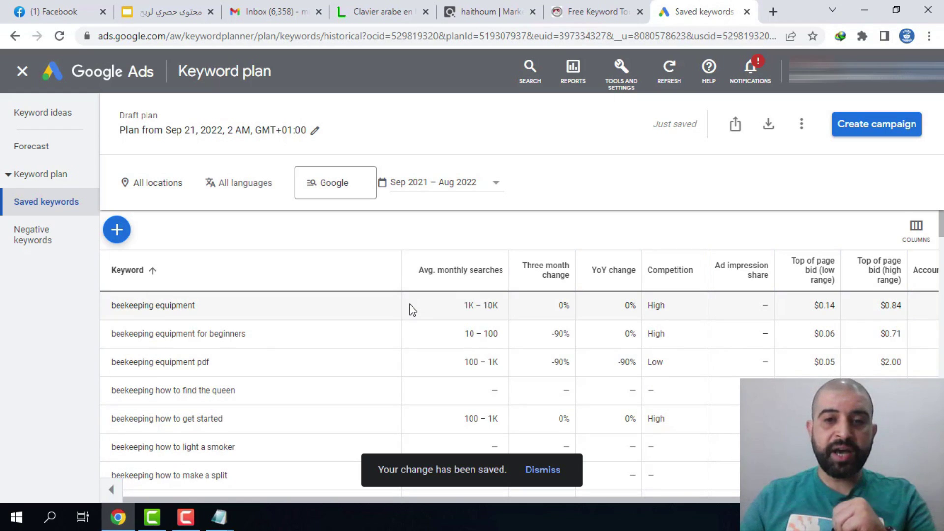
Step: Sort the saved keywords by average monthly searches, highest first, and look through the enlarged list
{"action": "mouse_move", "coordinate": [431, 280]}
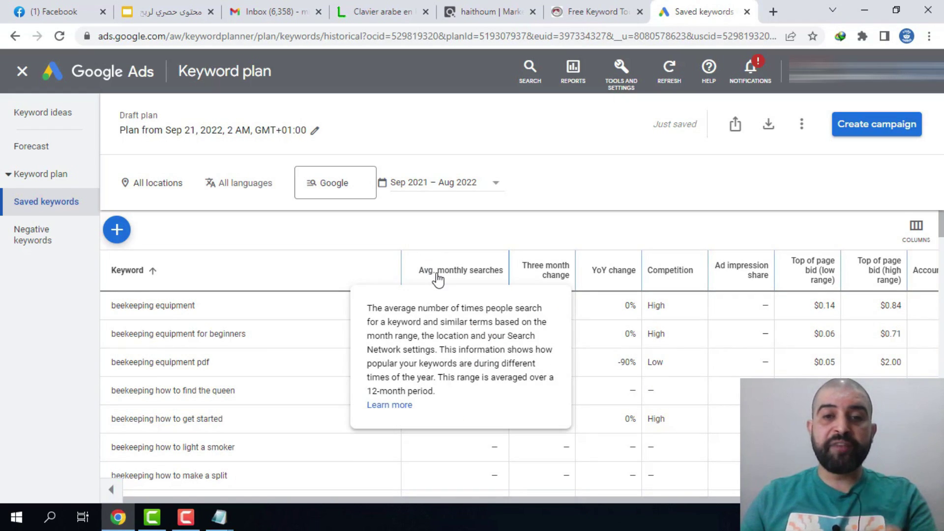
{"action": "left_click", "coordinate": [438, 275]}
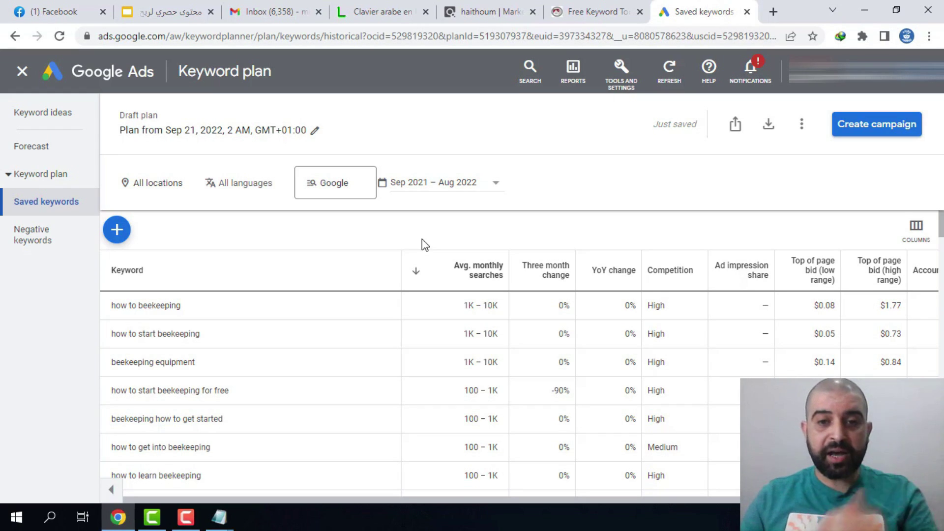
{"action": "scroll", "coordinate": [942, 256], "scroll_direction": "down", "scroll_amount": 3}
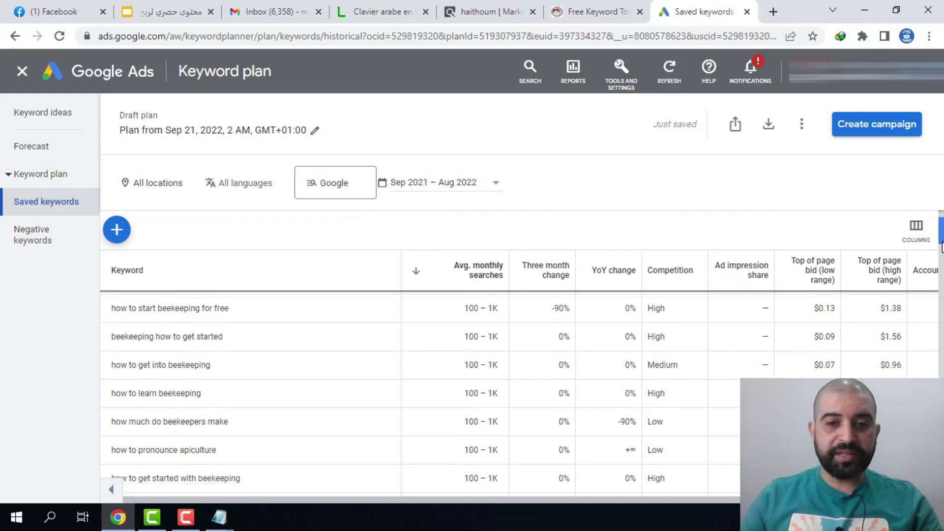
{"action": "scroll", "coordinate": [942, 255], "scroll_direction": "down", "scroll_amount": 5}
{"action": "key", "text": "ctrl+plus"}
{"action": "key", "text": "ctrl+plus"}
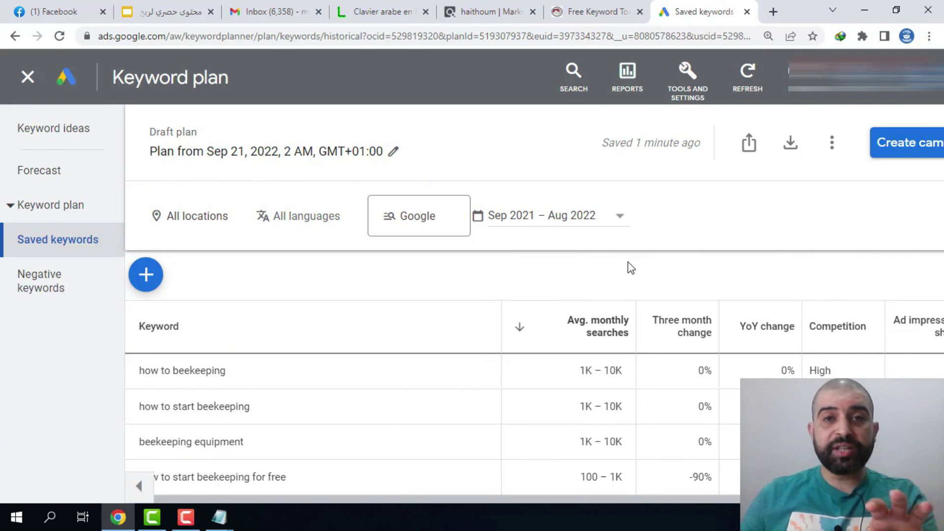
{"action": "scroll", "coordinate": [531, 436], "scroll_direction": "down", "scroll_amount": 3}
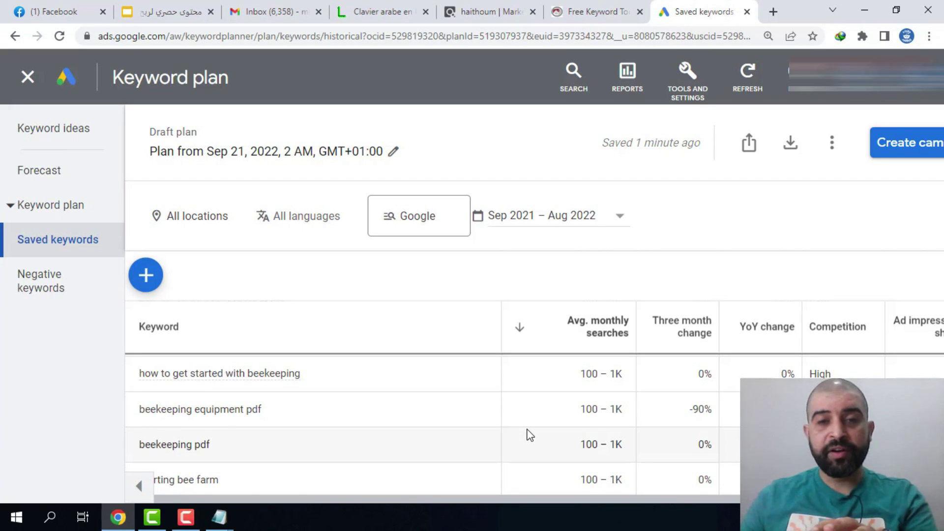
{"action": "scroll", "coordinate": [530, 436], "scroll_direction": "down", "scroll_amount": 5}
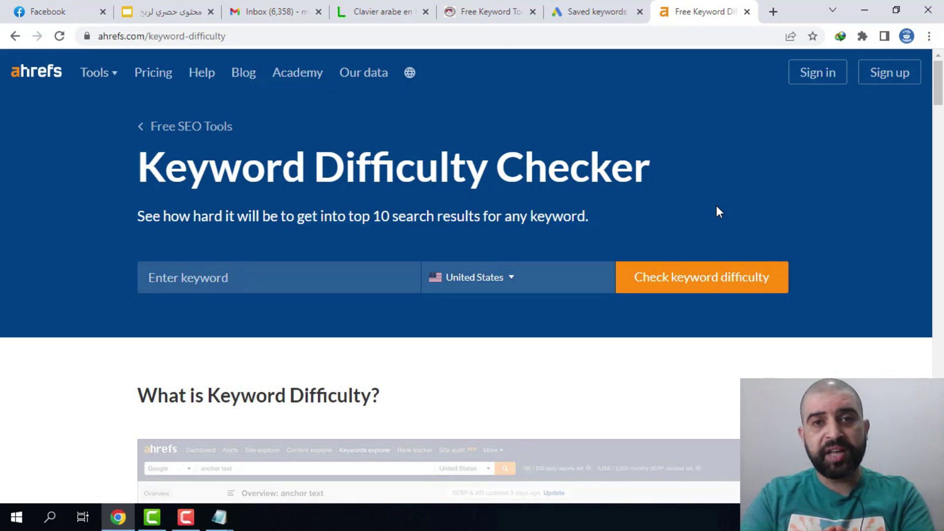
Step: Return to the saved keywords in Keyword Planner and copy the keyword "how to start beekeeping"
{"action": "key", "text": "ctrl+shift+Tab"}
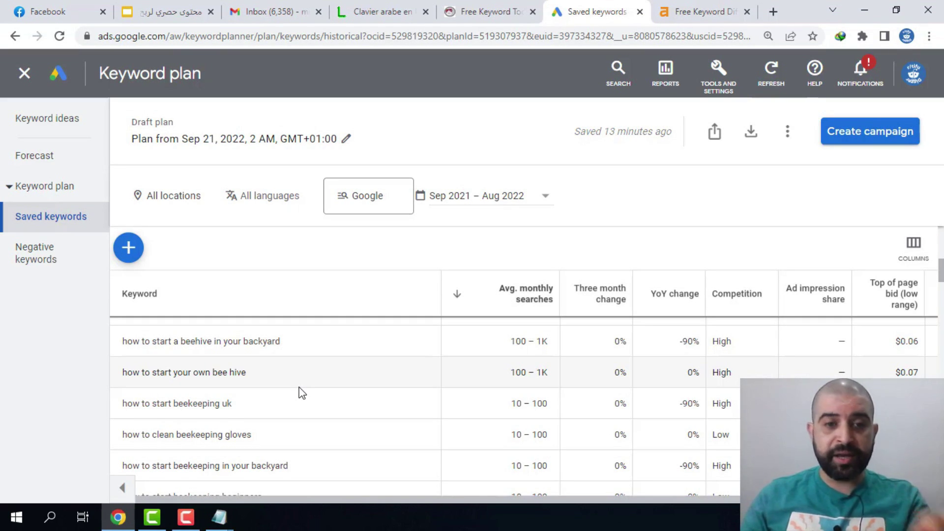
{"action": "scroll", "coordinate": [302, 394], "scroll_direction": "up", "scroll_amount": 5}
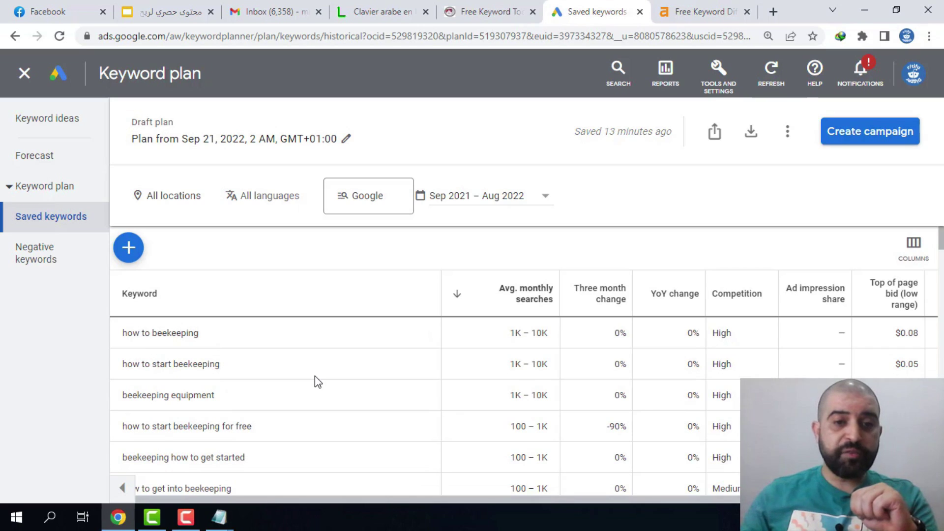
{"action": "left_click", "coordinate": [227, 363]}
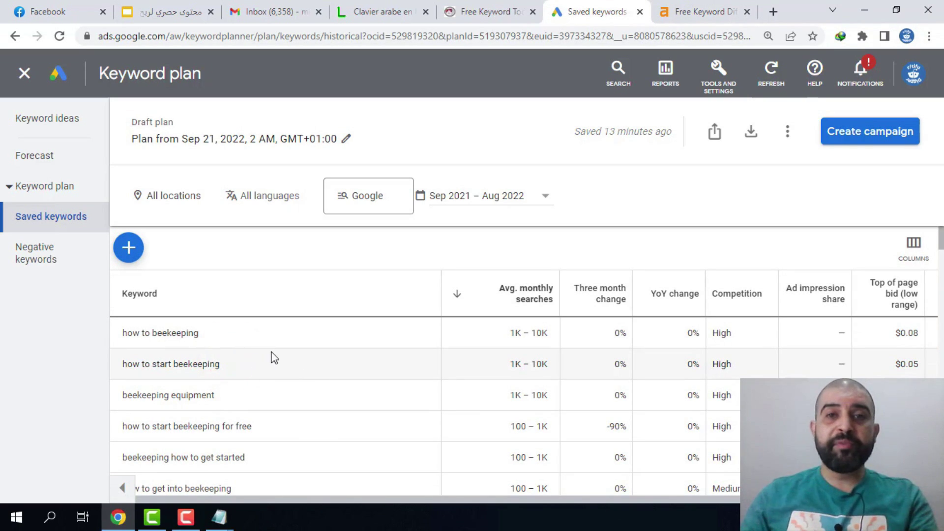
{"action": "left_click_drag", "start_coordinate": [261, 363], "coordinate": [122, 364]}
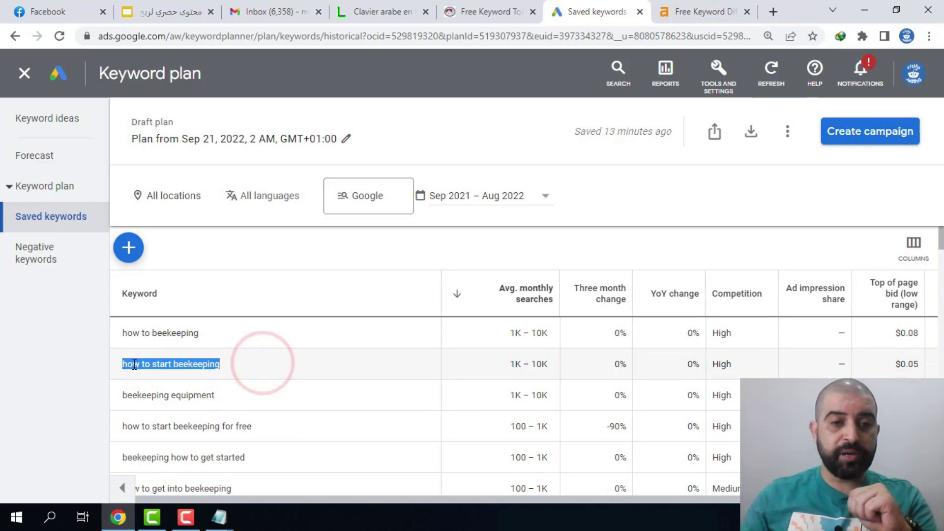
{"action": "right_click", "coordinate": [132, 364]}
{"action": "left_click", "coordinate": [186, 375]}
Step: Check the difficulty of "how to start beekeeping" for the United States in Ahrefs Keyword Difficulty Checker and read its rating
{"action": "key", "text": "ctrl+Tab"}
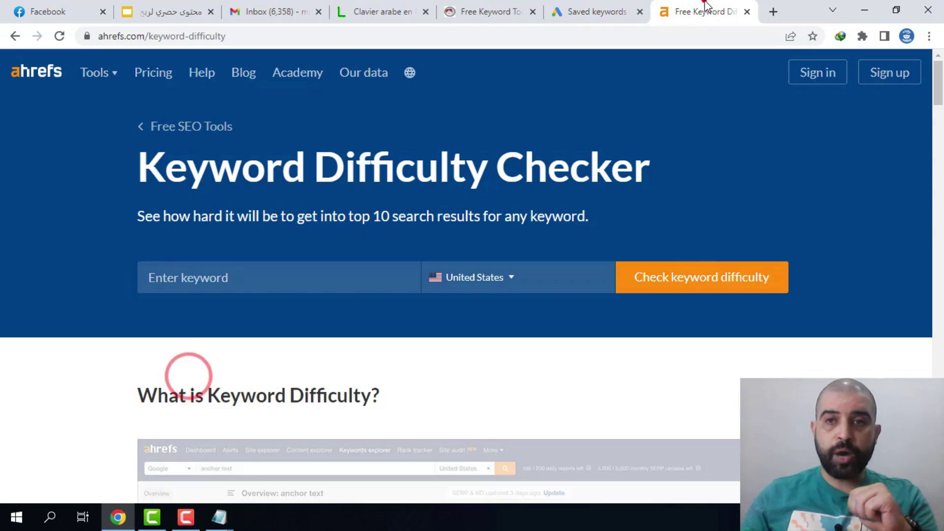
{"action": "right_click", "coordinate": [202, 277]}
{"action": "left_click", "coordinate": [247, 148]}
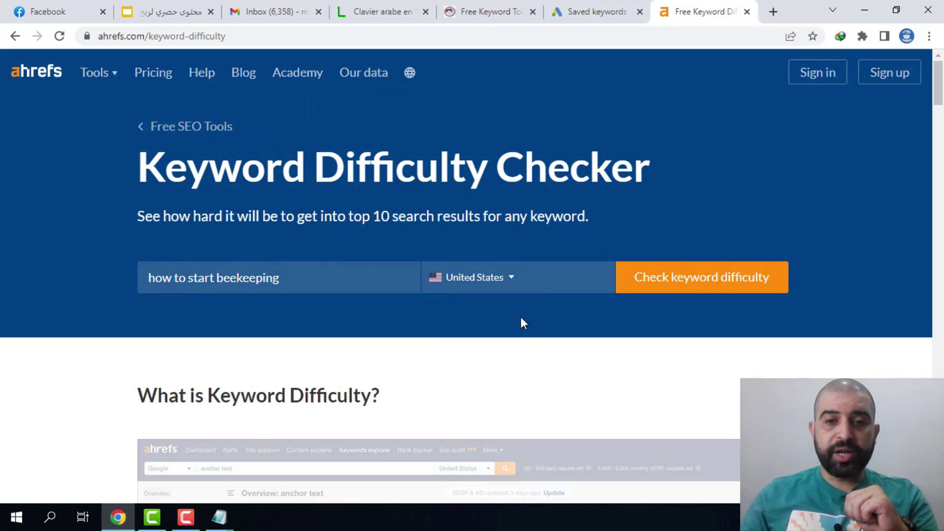
{"action": "left_click", "coordinate": [690, 287]}
{"action": "left_click", "coordinate": [602, 240]}
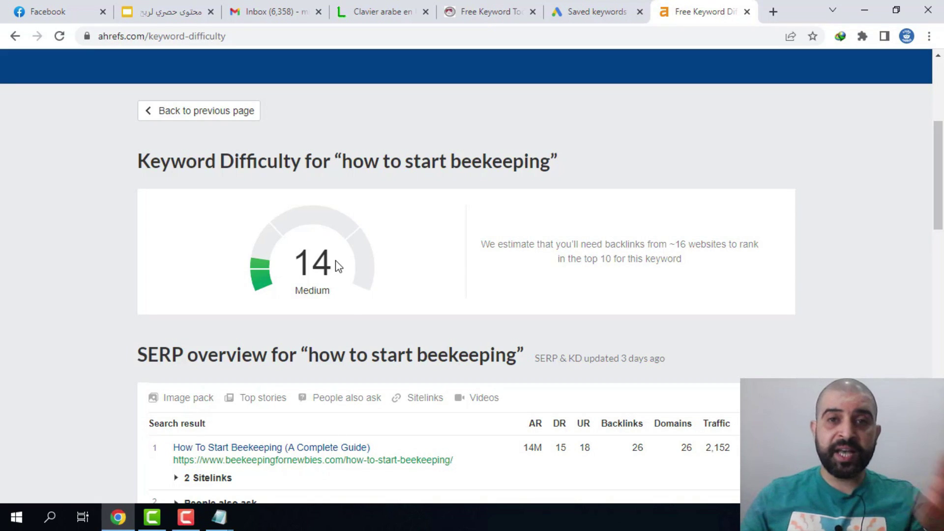
{"action": "double_click", "coordinate": [333, 289]}
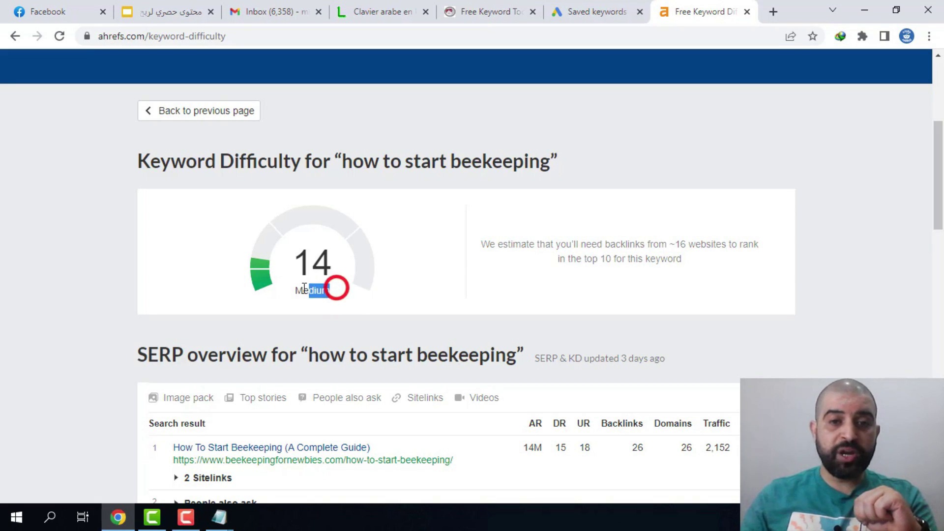
{"action": "left_click", "coordinate": [290, 289]}
Step: Copy "beekeeping equipment" from the Keyword Planner list and check its United States keyword difficulty in Ahrefs
{"action": "key", "text": "ctrl+shift+Tab"}
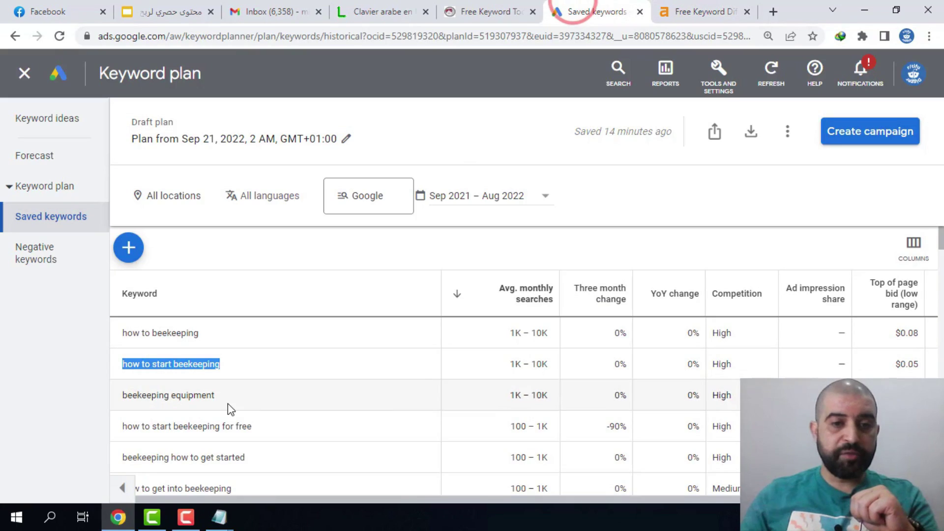
{"action": "left_click_drag", "start_coordinate": [229, 396], "coordinate": [121, 395]}
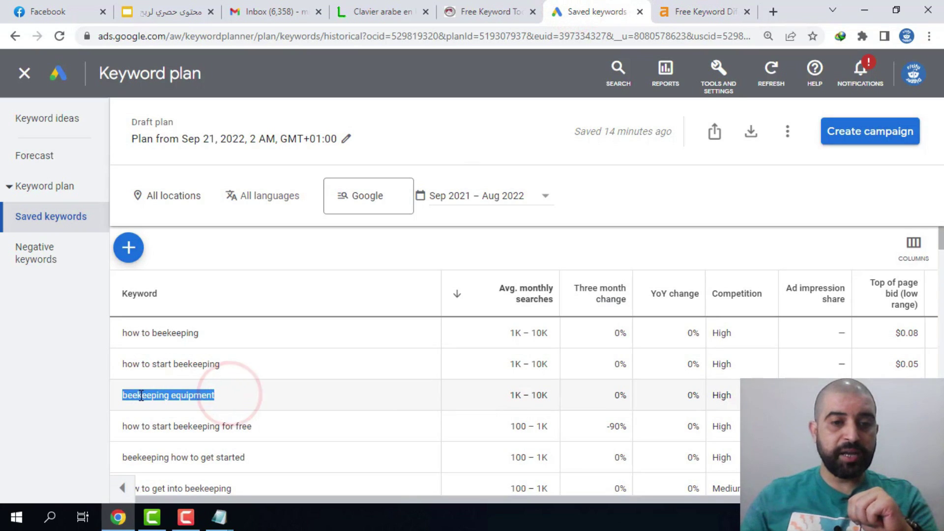
{"action": "right_click", "coordinate": [140, 395]}
{"action": "left_click", "coordinate": [186, 276]}
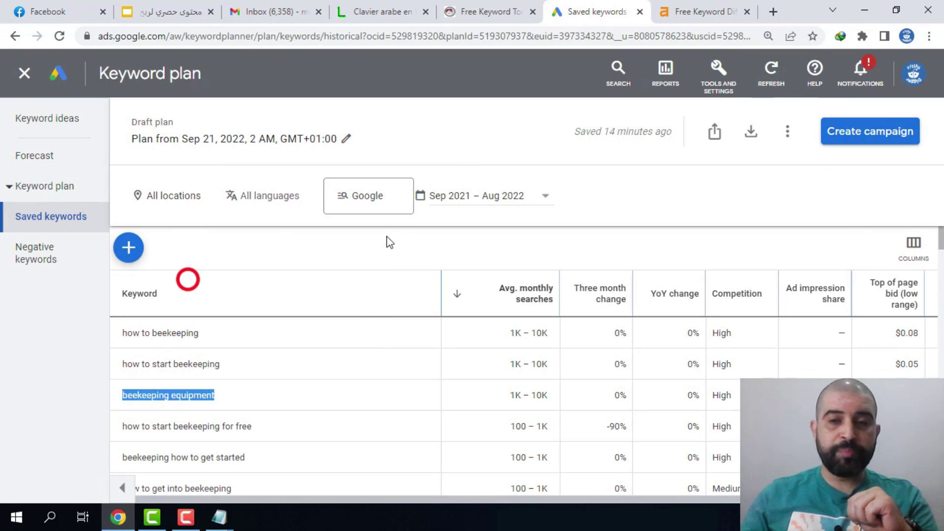
{"action": "key", "text": "ctrl+Tab"}
{"action": "scroll", "coordinate": [267, 279], "scroll_direction": "up", "scroll_amount": 5}
{"action": "triple_click", "coordinate": [232, 276]}
{"action": "right_click", "coordinate": [232, 276]}
{"action": "left_click", "coordinate": [301, 91]}
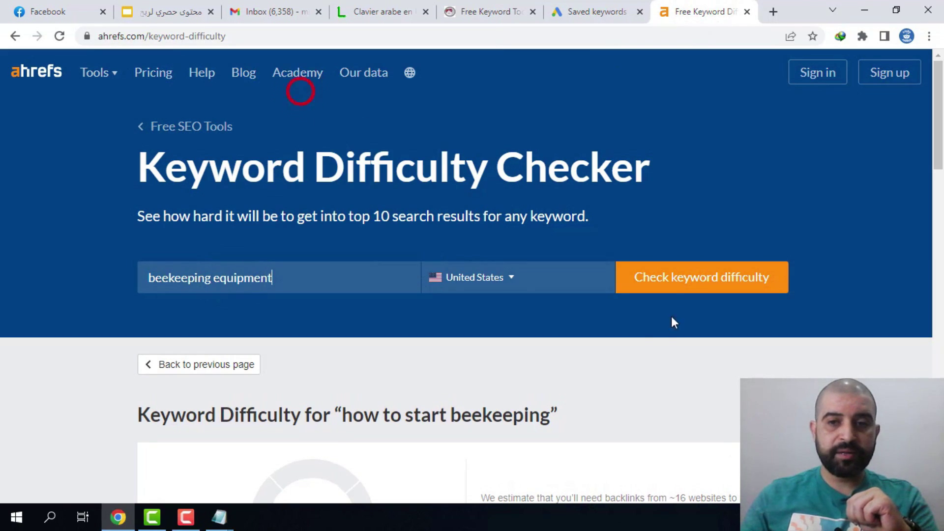
{"action": "left_click", "coordinate": [681, 287]}
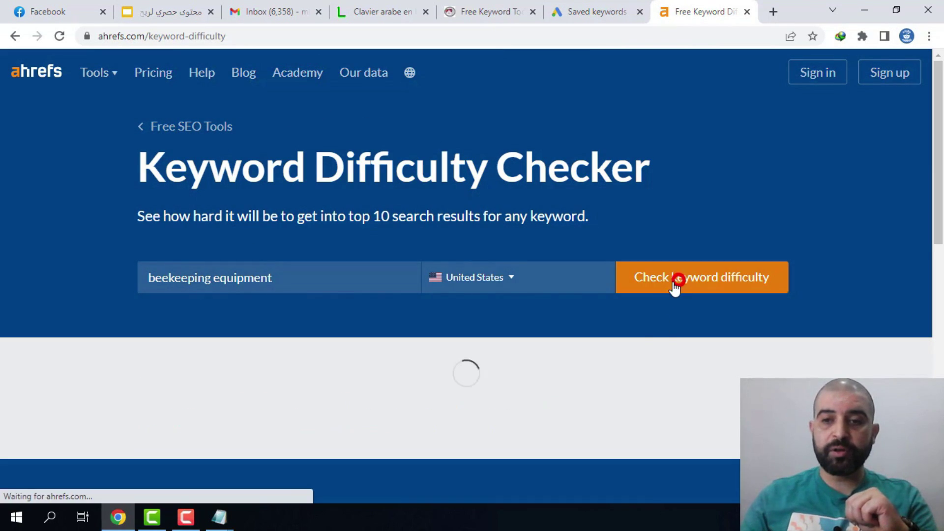
{"action": "left_click", "coordinate": [598, 232]}
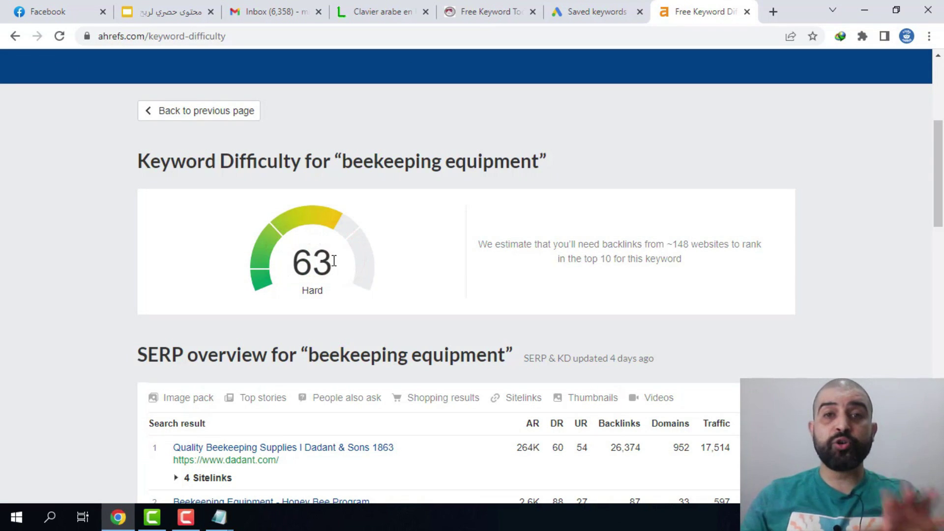
{"action": "left_click", "coordinate": [326, 287]}
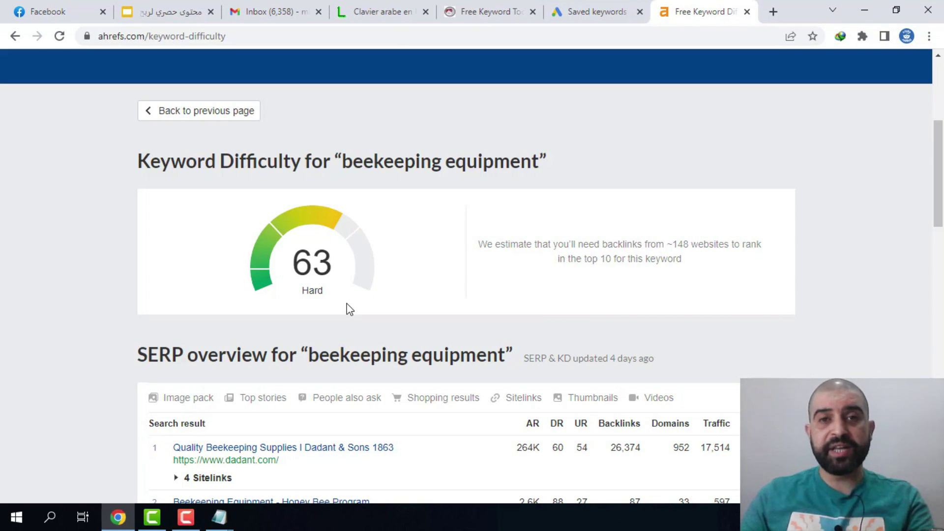
Step: Copy "how to start beekeeping for free" from the Keyword Planner list and check its United States keyword difficulty in Ahrefs
{"action": "key", "text": "ctrl+shift+Tab"}
{"action": "left_click_drag", "start_coordinate": [253, 424], "coordinate": [113, 426]}
{"action": "right_click", "coordinate": [157, 424]}
{"action": "left_click", "coordinate": [211, 302]}
{"action": "left_click", "coordinate": [685, 11]}
{"action": "scroll", "coordinate": [240, 309], "scroll_direction": "up", "scroll_amount": 5}
{"action": "triple_click", "coordinate": [279, 268]}
{"action": "key", "text": "ctrl+v"}
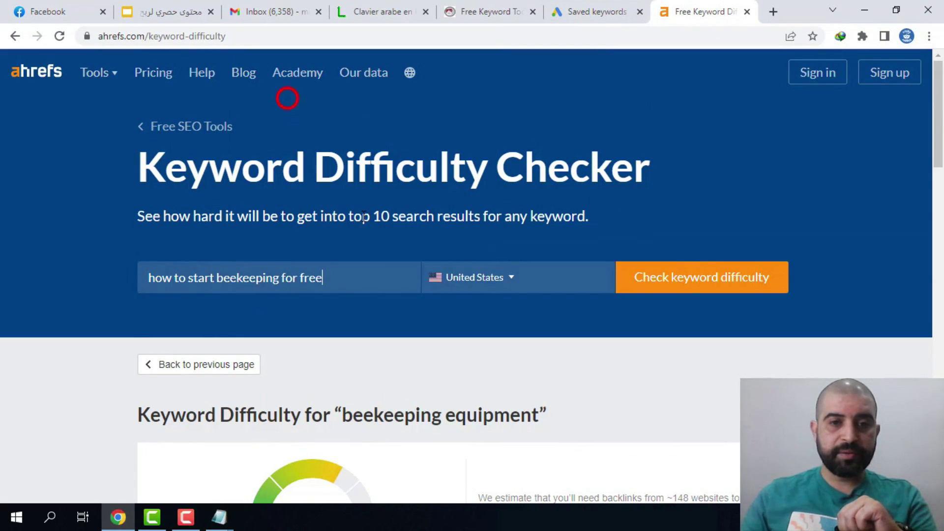
{"action": "left_click", "coordinate": [671, 280]}
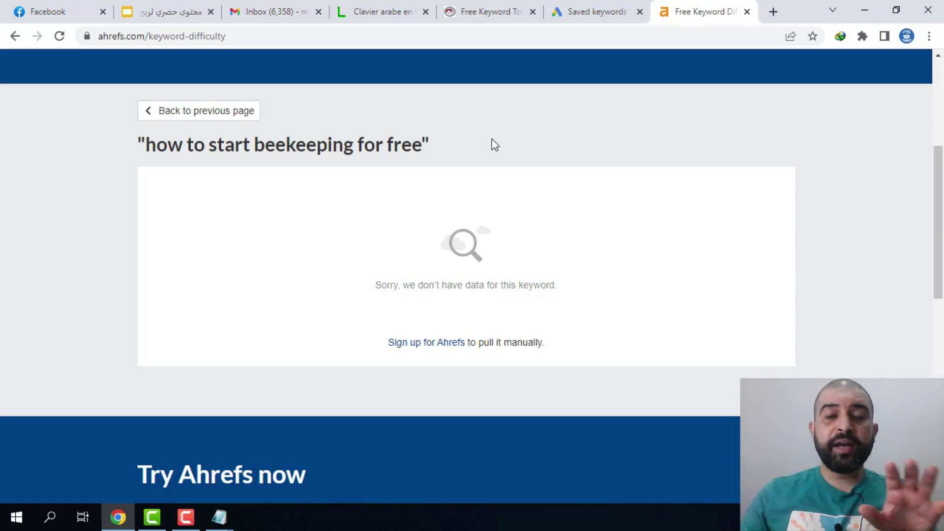
Step: Look through the Keyword Planner list for other candidates, then view the Ahrefs difficulty of "how to start a beehive without buying bees"
{"action": "left_click", "coordinate": [595, 10]}
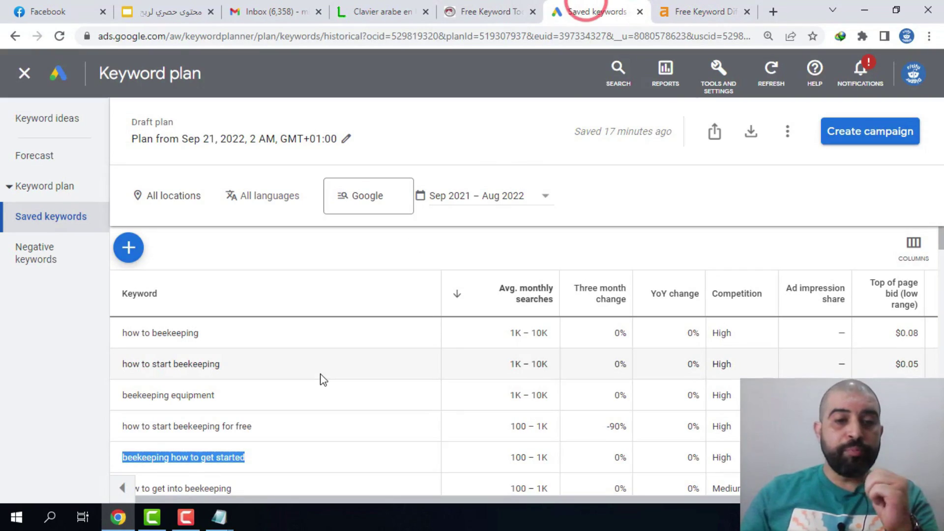
{"action": "scroll", "coordinate": [321, 379], "scroll_direction": "down", "scroll_amount": 3}
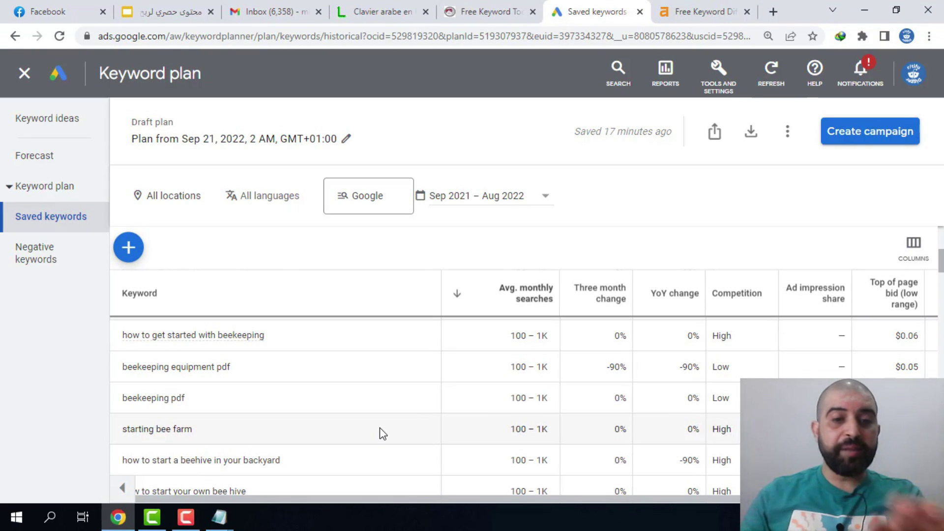
{"action": "scroll", "coordinate": [380, 427], "scroll_direction": "up", "scroll_amount": 3}
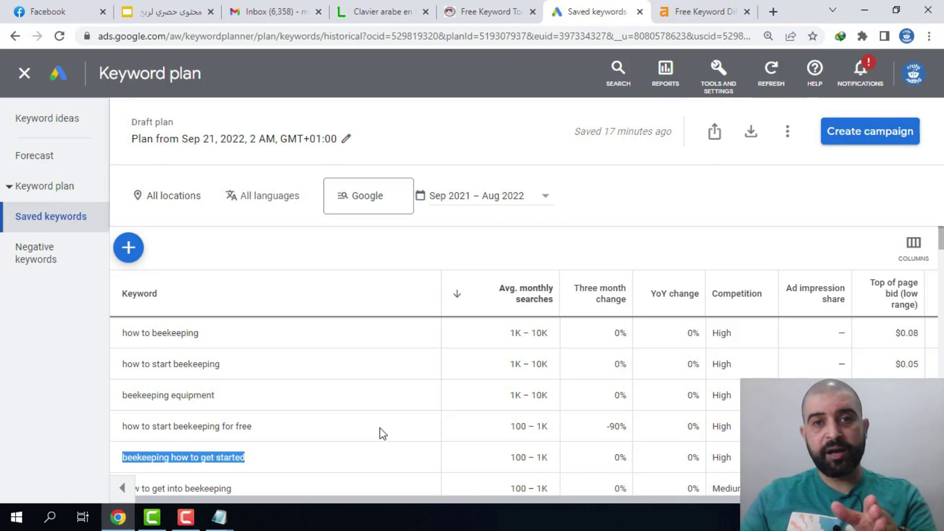
{"action": "key", "text": "ctrl+Tab"}
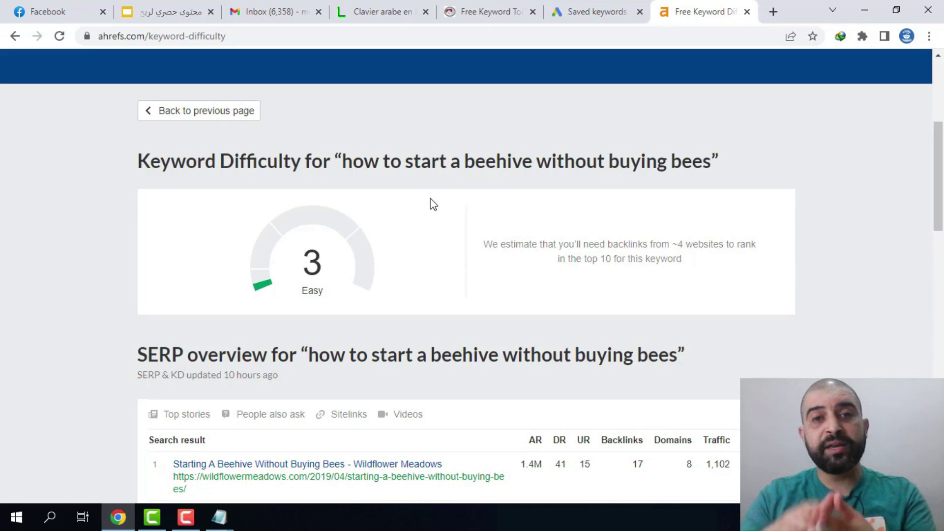
Step: Examine the Ahrefs difficulty score and rating for "how to start a beehive without buying bees"
{"action": "left_click", "coordinate": [302, 262]}
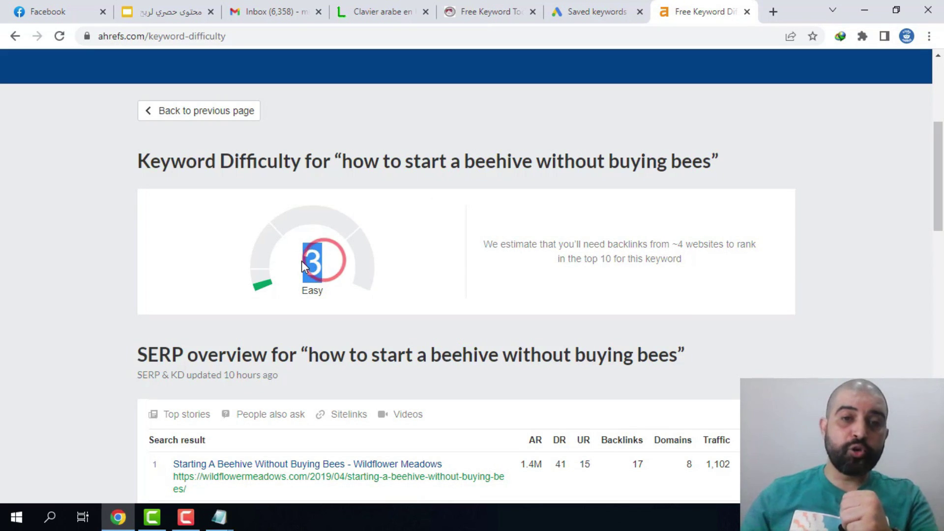
{"action": "double_click", "coordinate": [322, 291]}
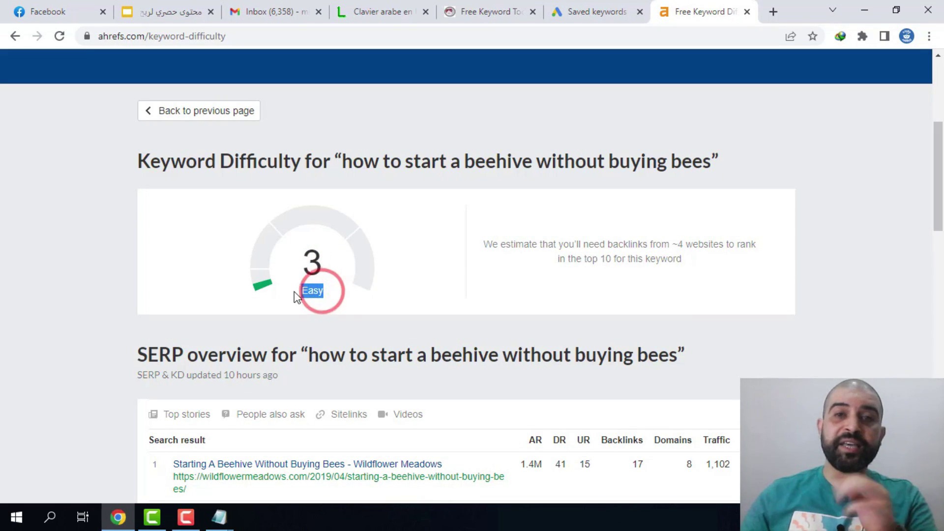
{"action": "left_click", "coordinate": [433, 296]}
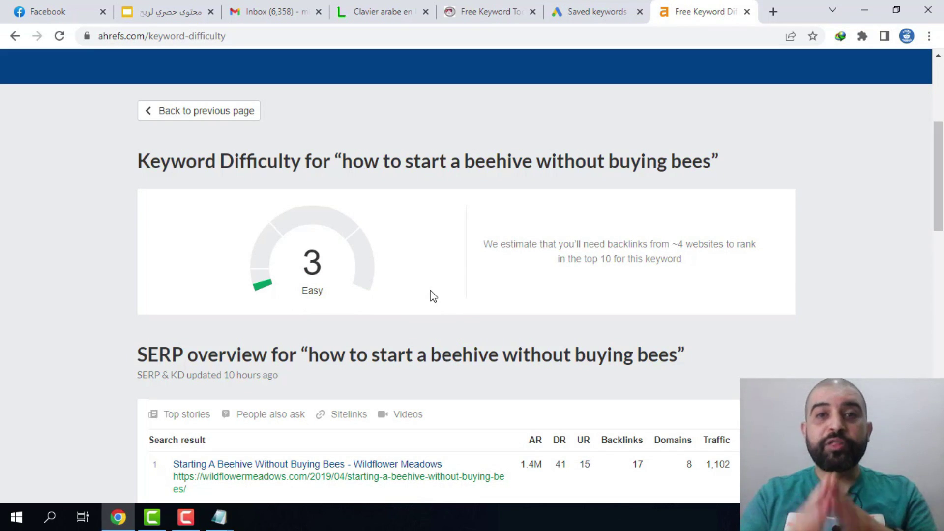
Step: Switch to Notepad and add the line "keyword: how to start a beehive without buying bees" below the offer link
{"action": "key", "text": "alt+Tab"}
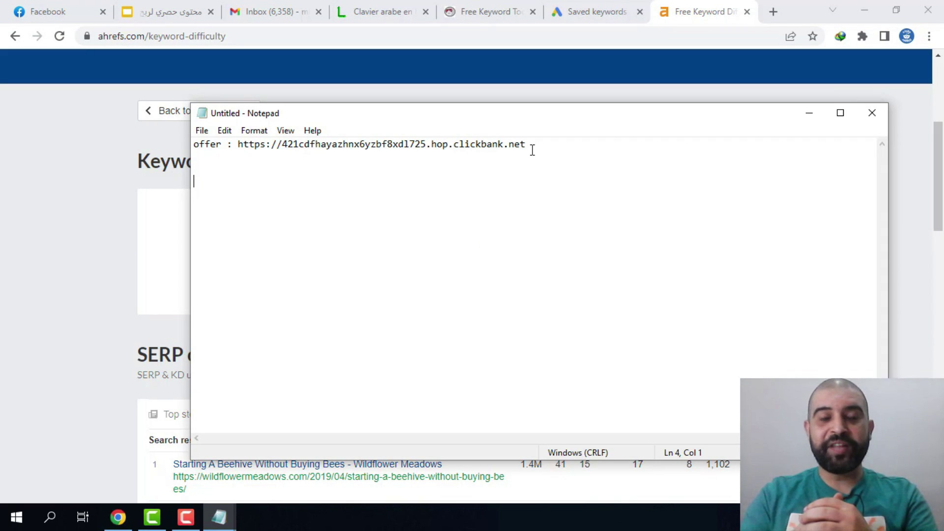
{"action": "type", "text": "keyword:"}
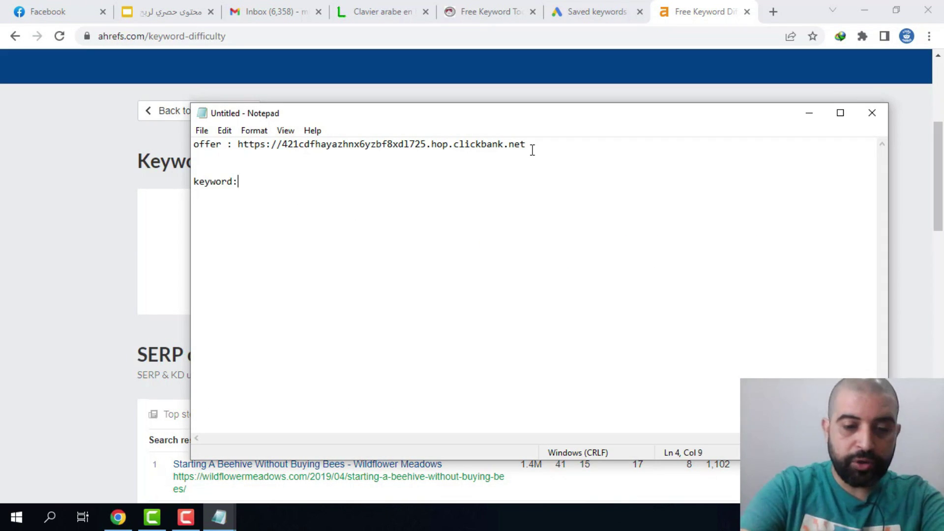
{"action": "key", "text": "ctrl+v"}
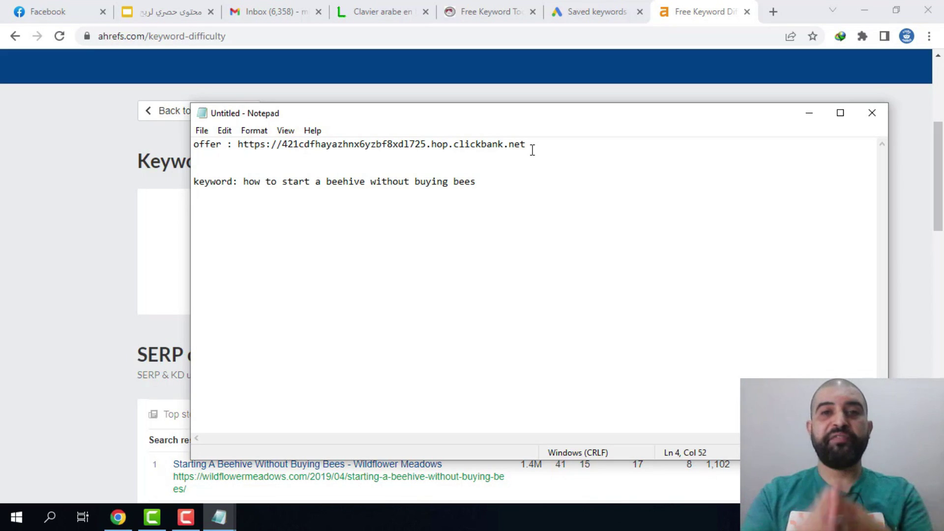
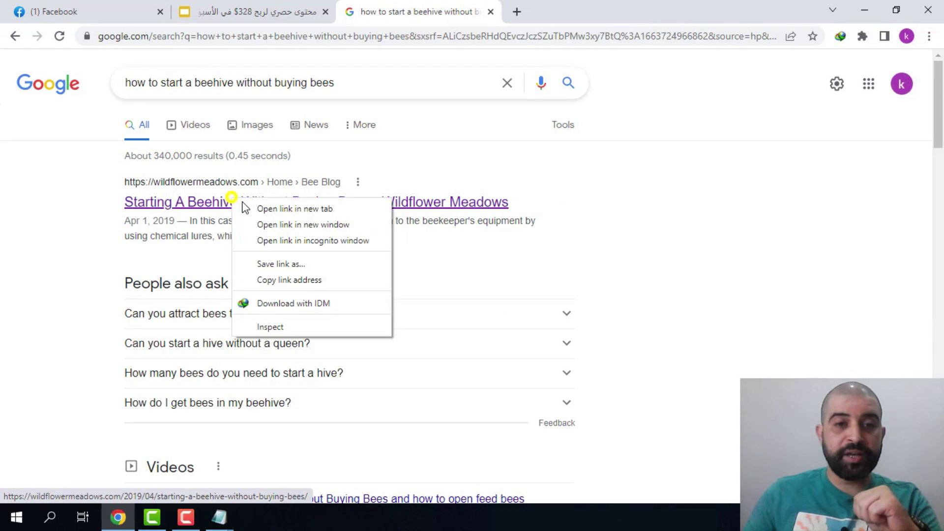
Step: Open the Wildflower Meadows and Our Daily Homestead results of the Google search in new tabs
{"action": "left_click", "coordinate": [258, 207]}
{"action": "scroll", "coordinate": [88, 237], "scroll_direction": "down", "scroll_amount": 8}
{"action": "scroll", "coordinate": [88, 237], "scroll_direction": "down", "scroll_amount": 6}
{"action": "right_click", "coordinate": [184, 278]}
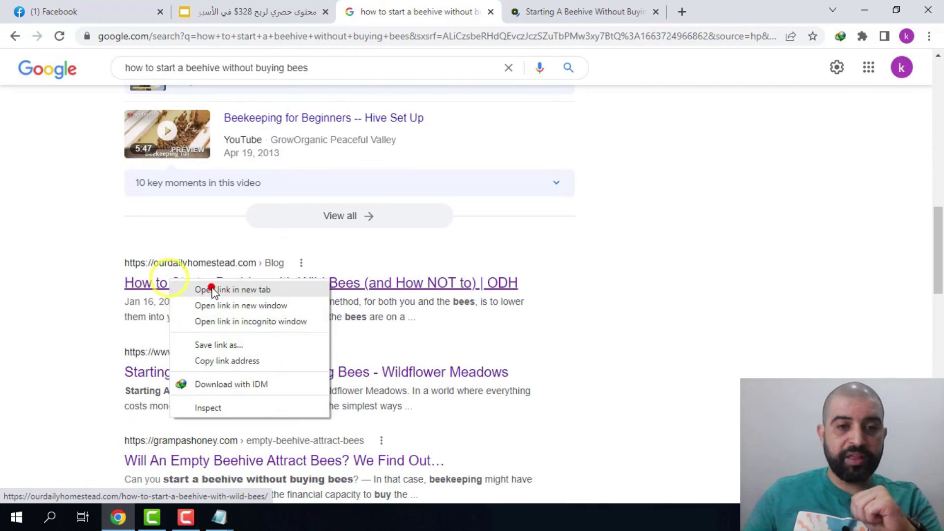
{"action": "left_click", "coordinate": [225, 288]}
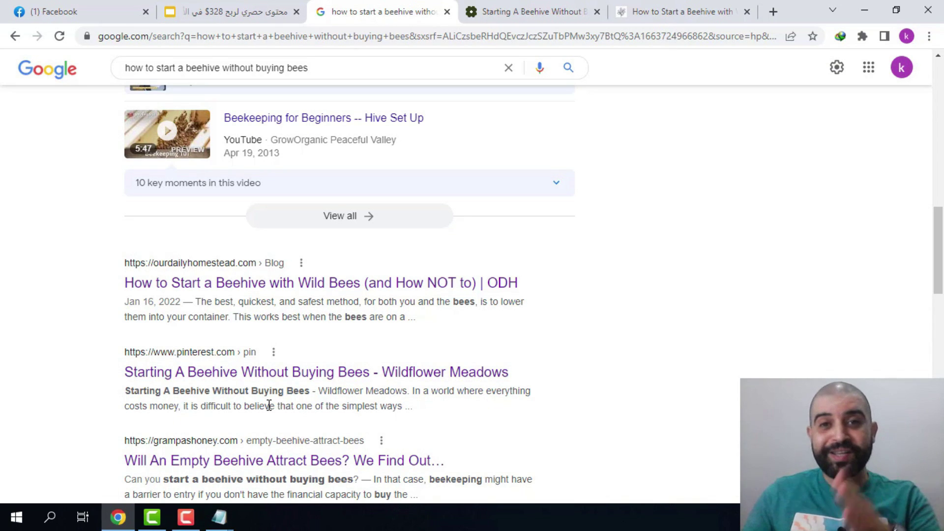
Step: Open the grampashoney.com result "Will An Empty Beehive Attract Bees?" in a new tab, passing over the video and Pinterest results
{"action": "scroll", "coordinate": [269, 405], "scroll_direction": "up", "scroll_amount": 5}
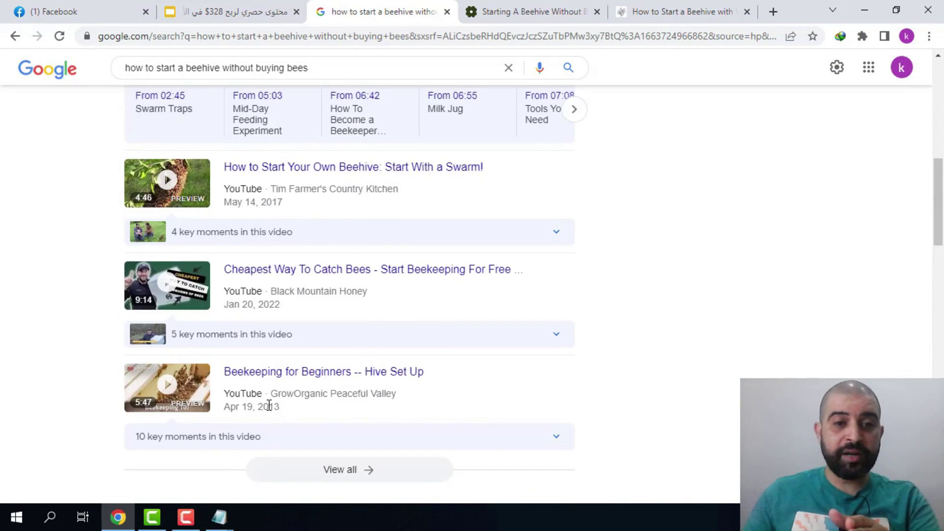
{"action": "scroll", "coordinate": [269, 405], "scroll_direction": "down", "scroll_amount": 5}
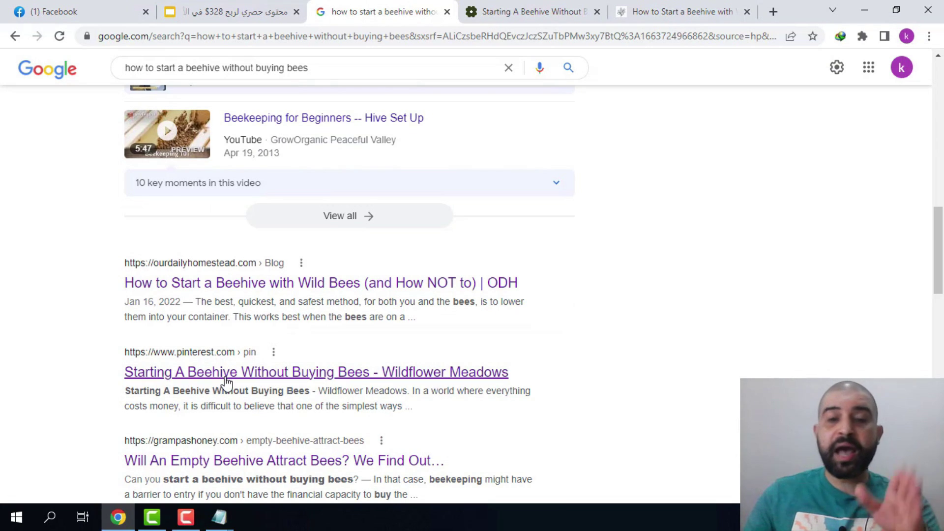
{"action": "scroll", "coordinate": [79, 384], "scroll_direction": "down", "scroll_amount": 5}
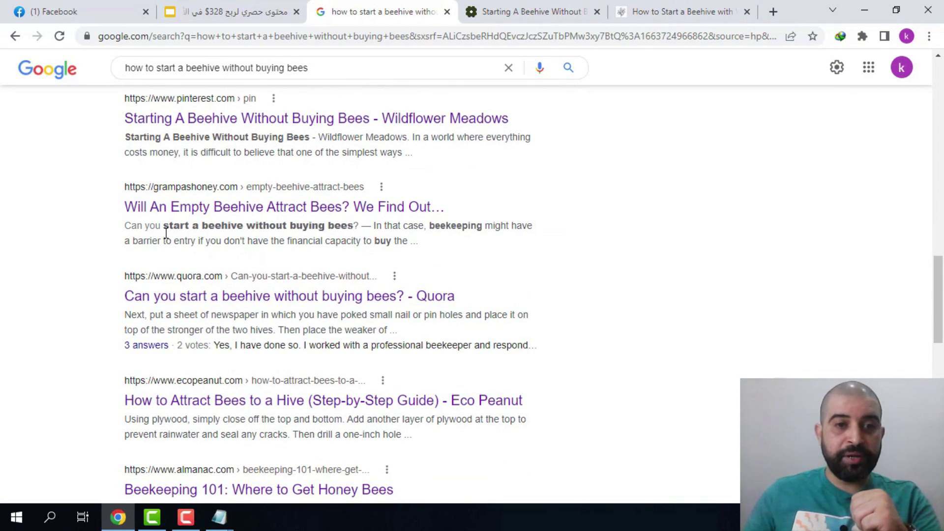
{"action": "right_click", "coordinate": [205, 216]}
{"action": "left_click", "coordinate": [226, 221]}
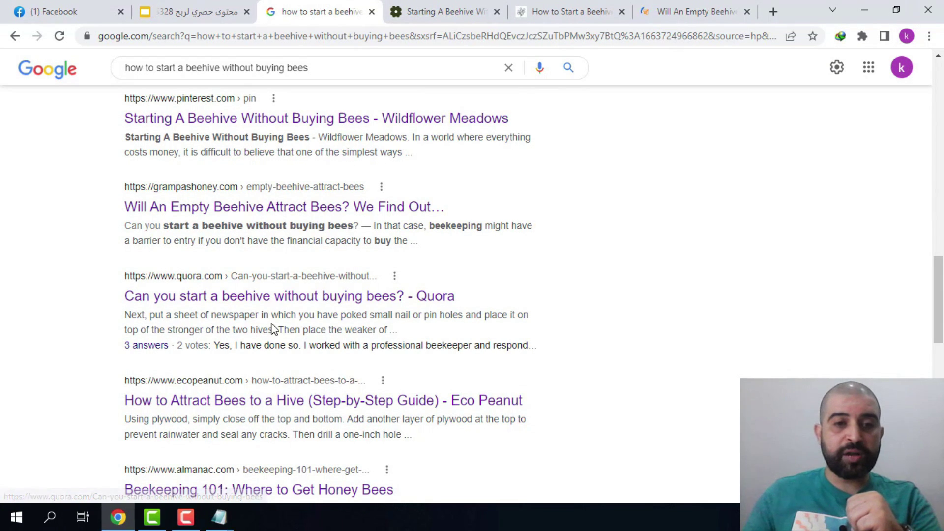
Step: Open the Eco Peanut and Almanac search results in new tabs and return to the start of the results page
{"action": "scroll", "coordinate": [187, 270], "scroll_direction": "down", "scroll_amount": 5}
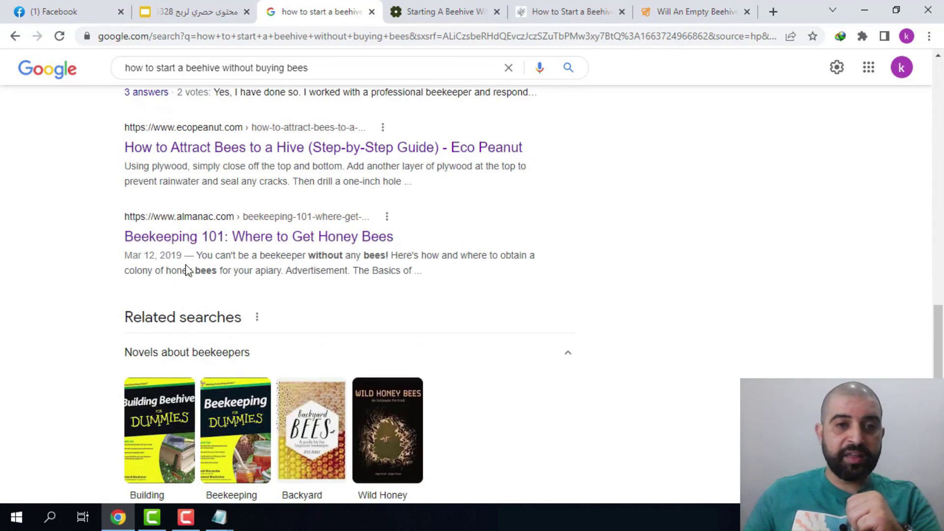
{"action": "right_click", "coordinate": [212, 148]}
{"action": "left_click", "coordinate": [225, 154]}
{"action": "middle_click", "coordinate": [213, 239]}
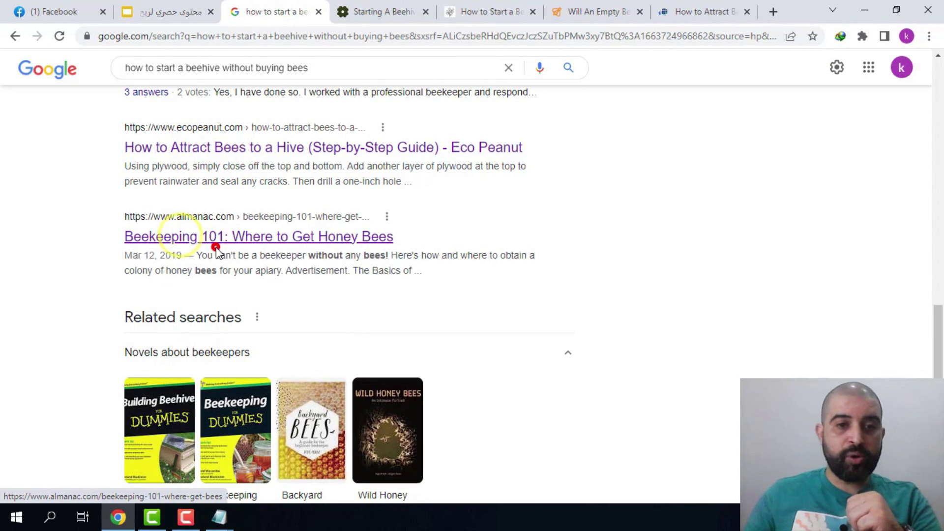
{"action": "scroll", "coordinate": [78, 295], "scroll_direction": "down", "scroll_amount": 5}
{"action": "scroll", "coordinate": [98, 295], "scroll_direction": "up", "scroll_amount": 20}
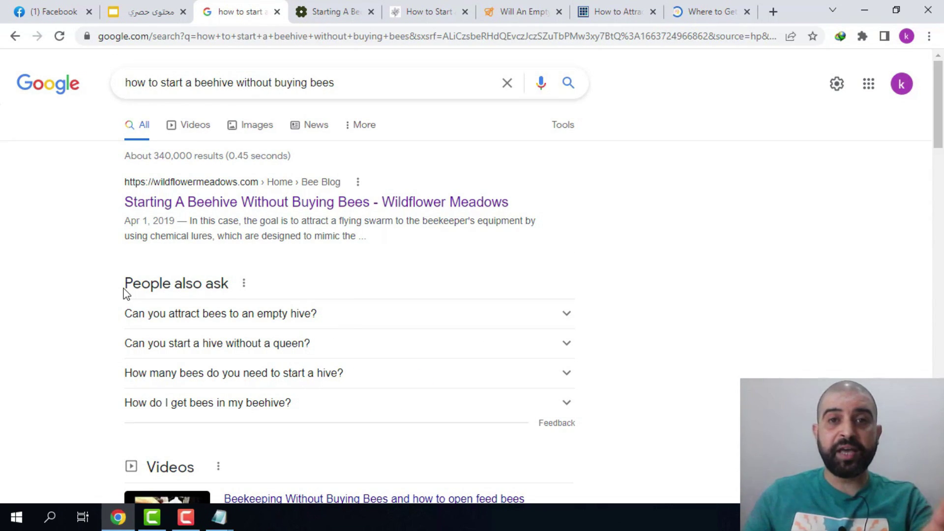
Step: Select the full Wildflower Meadows article "Starting A Beehive Without Buying Bees" and count its words with Word Counter Plus
{"action": "left_click", "coordinate": [341, 7]}
{"action": "scroll", "coordinate": [246, 248], "scroll_direction": "down", "scroll_amount": 5}
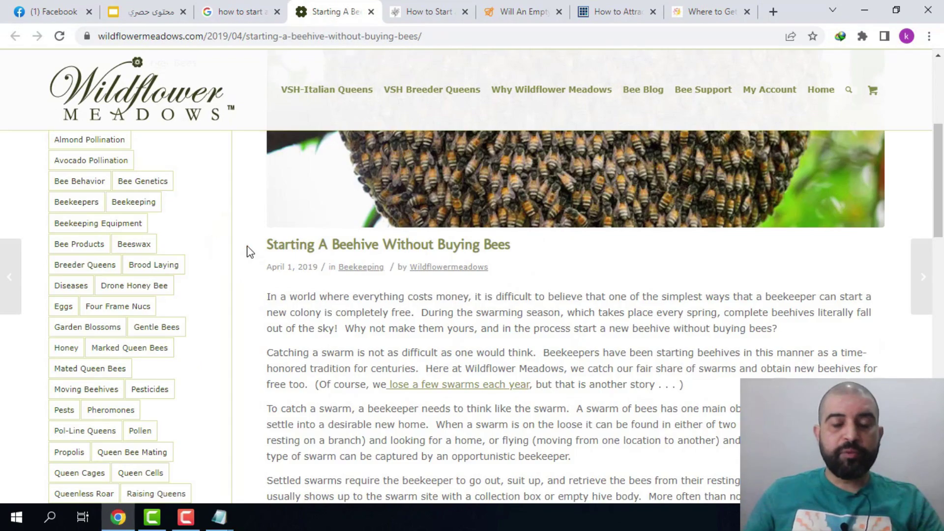
{"action": "left_click", "coordinate": [247, 249]}
{"action": "left_click_drag", "start_coordinate": [247, 249], "coordinate": [585, 360]}
{"action": "scroll", "coordinate": [574, 310], "scroll_direction": "down", "scroll_amount": 12}
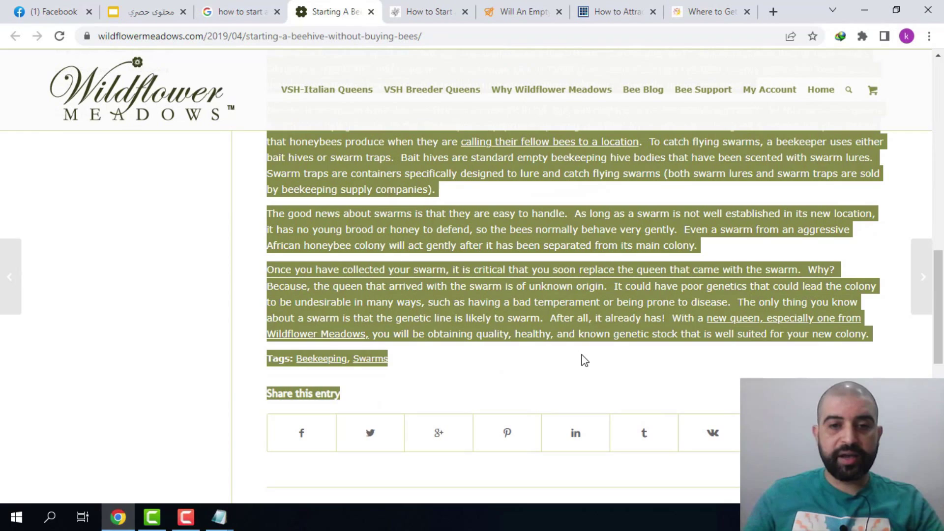
{"action": "right_click", "coordinate": [482, 296]}
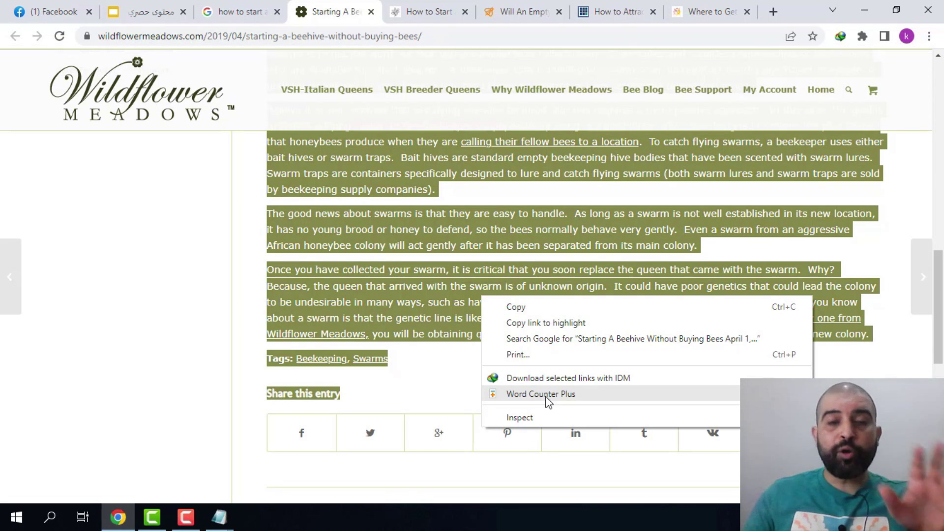
{"action": "right_click", "coordinate": [305, 227]}
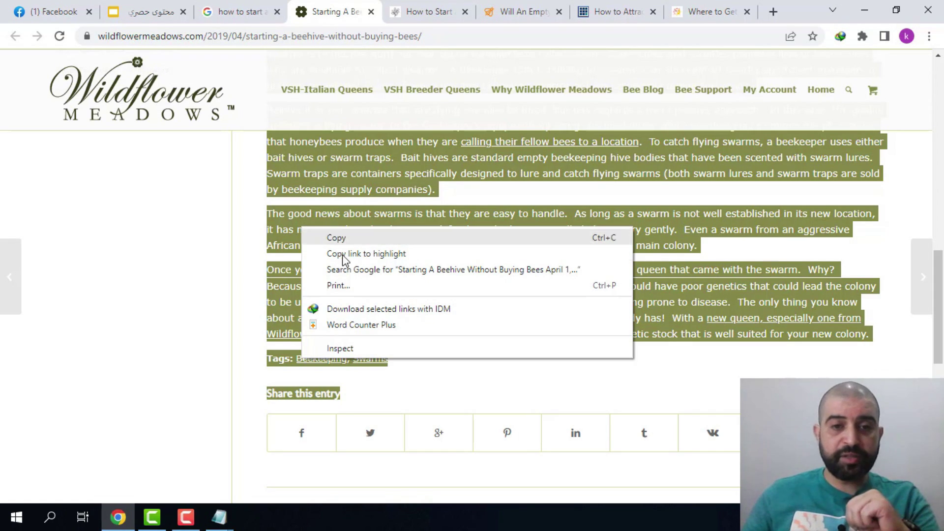
{"action": "left_click", "coordinate": [360, 328]}
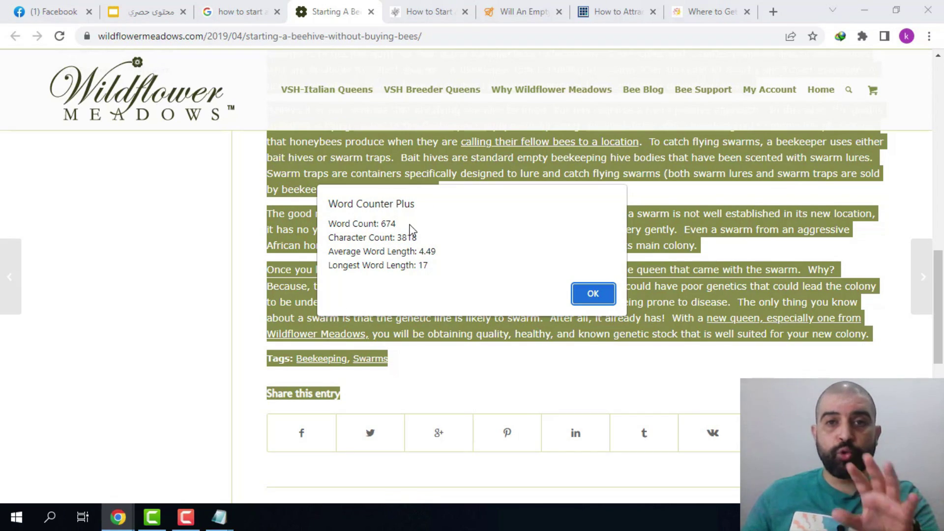
{"action": "left_click", "coordinate": [594, 294]}
Step: Select the Our Daily Homestead article on starting a beehive with wild bees and count its words with Word Counter Plus
{"action": "left_click", "coordinate": [429, 11]}
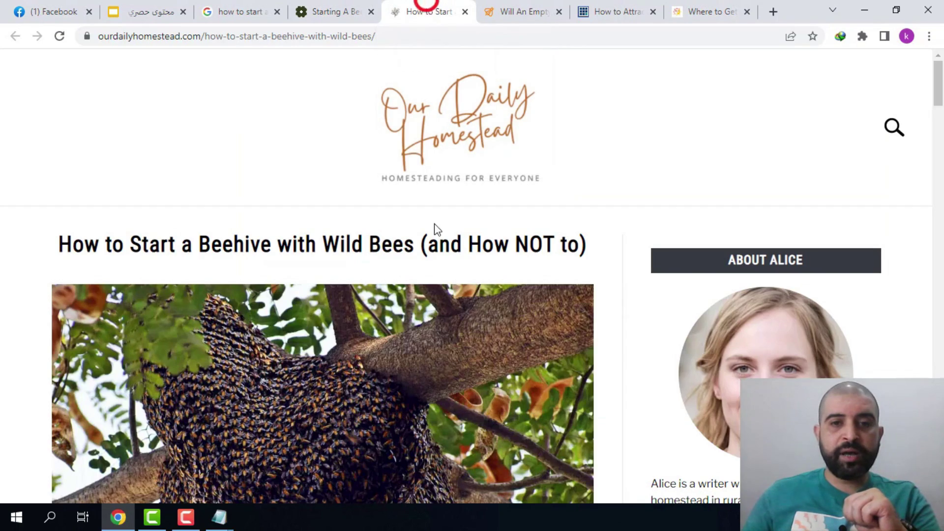
{"action": "scroll", "coordinate": [433, 226], "scroll_direction": "down", "scroll_amount": 5}
{"action": "triple_click", "coordinate": [232, 176]}
{"action": "scroll", "coordinate": [299, 209], "scroll_direction": "down", "scroll_amount": 20}
{"action": "left_click_drag", "start_coordinate": [270, 193], "coordinate": [388, 276]}
{"action": "scroll", "coordinate": [299, 209], "scroll_direction": "down", "scroll_amount": 20}
{"action": "right_click", "coordinate": [384, 222]}
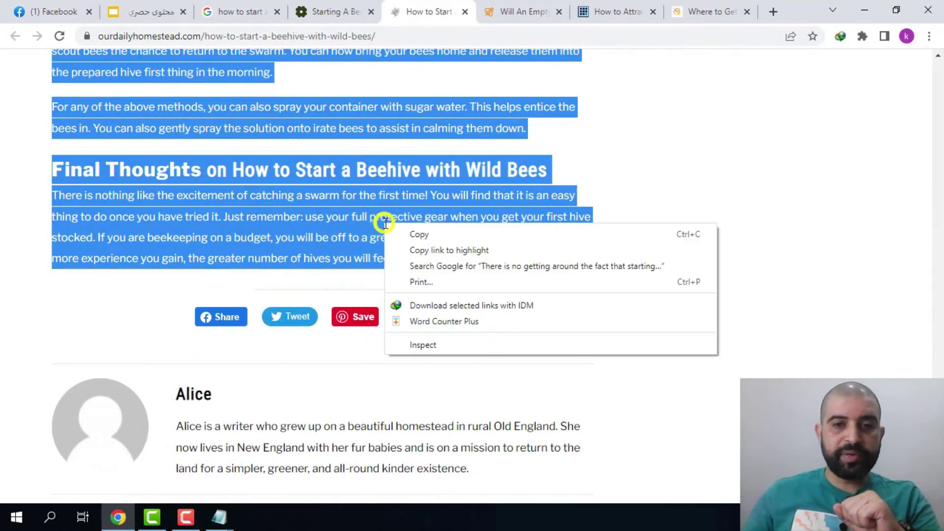
{"action": "left_click", "coordinate": [497, 321]}
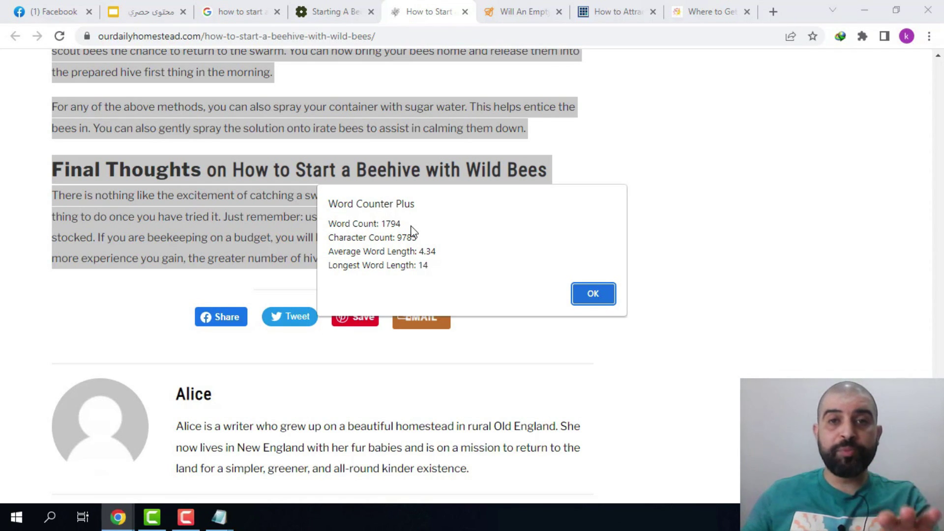
Step: Select the grampashoney.com article text from its title onward and count its words with Word Counter Plus
{"action": "key", "text": "ctrl+Tab"}
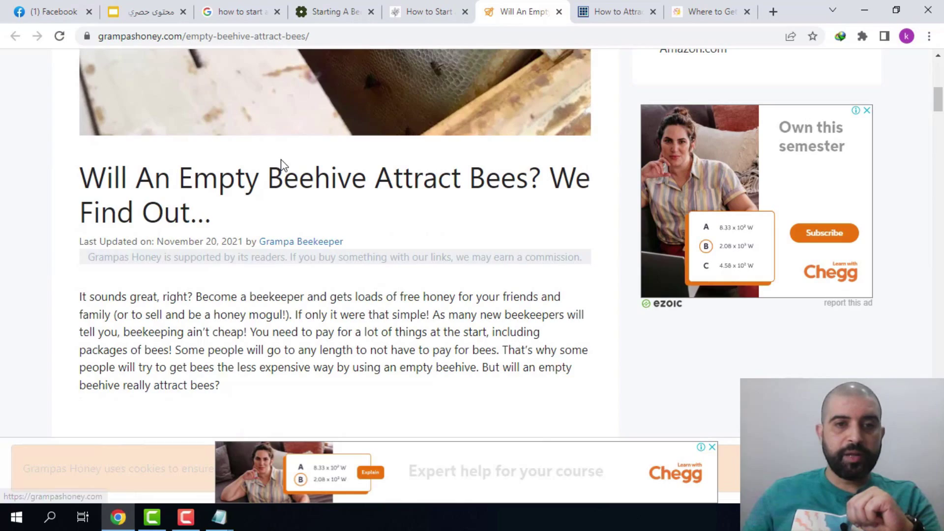
{"action": "triple_click", "coordinate": [273, 162]}
{"action": "scroll", "coordinate": [274, 163], "scroll_direction": "down", "scroll_amount": 5}
{"action": "left_click_drag", "start_coordinate": [274, 162], "coordinate": [284, 143]}
{"action": "scroll", "coordinate": [278, 170], "scroll_direction": "down", "scroll_amount": 20}
{"action": "scroll", "coordinate": [278, 171], "scroll_direction": "down", "scroll_amount": 10}
{"action": "right_click", "coordinate": [284, 122]}
{"action": "left_click", "coordinate": [358, 219]}
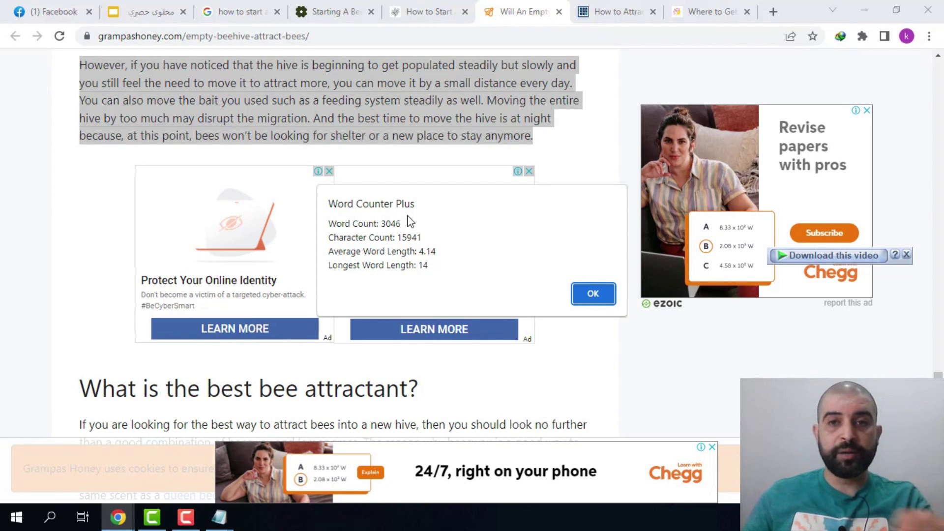
{"action": "left_click", "coordinate": [604, 293]}
Step: Select the Eco Peanut article on attracting bees to a new hive and count its words with Word Counter Plus
{"action": "left_click", "coordinate": [618, 10]}
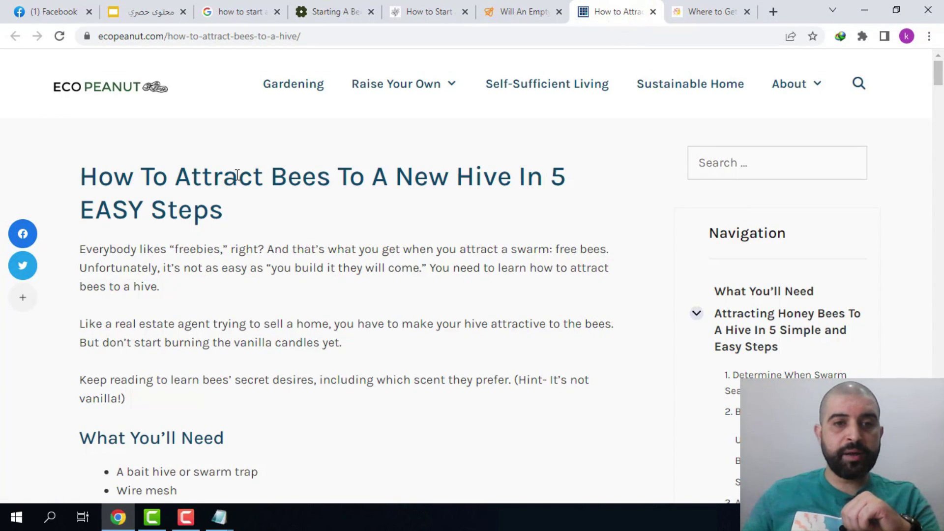
{"action": "key", "text": "ctrl+a"}
{"action": "scroll", "coordinate": [324, 208], "scroll_direction": "down", "scroll_amount": 20}
{"action": "right_click", "coordinate": [324, 207]}
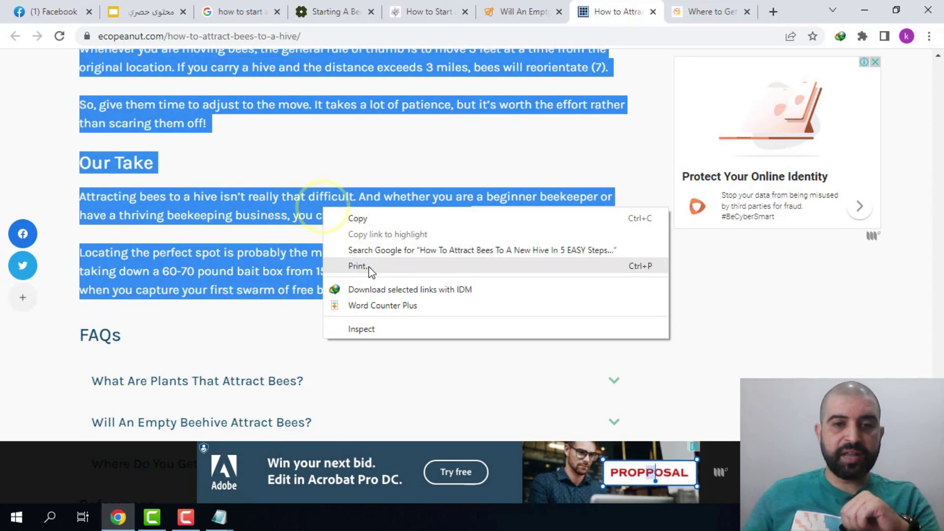
{"action": "left_click", "coordinate": [384, 310]}
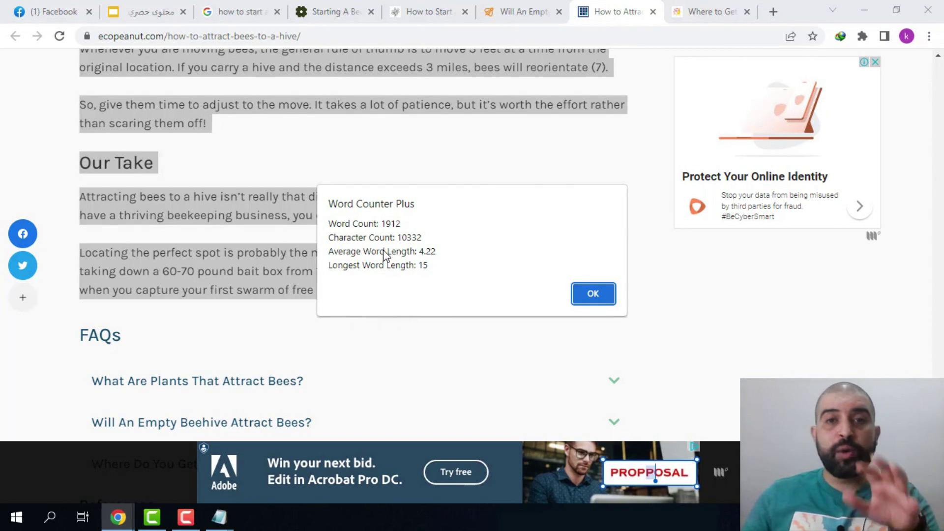
{"action": "left_click", "coordinate": [593, 294]}
Step: Select the Almanac article's text for a word count and recheck the word count of the grampashoney.com article
{"action": "key", "text": "ctrl+Tab"}
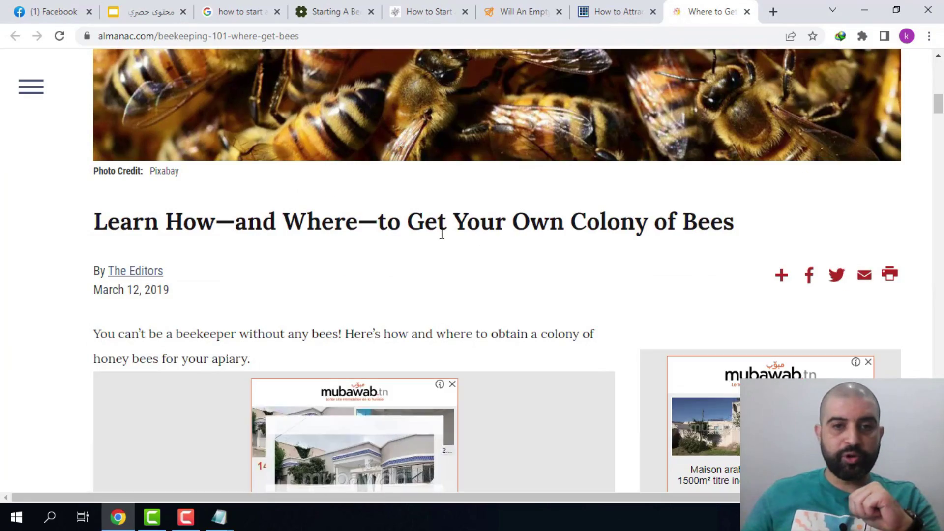
{"action": "triple_click", "coordinate": [356, 222]}
{"action": "scroll", "coordinate": [362, 257], "scroll_direction": "down", "scroll_amount": 20}
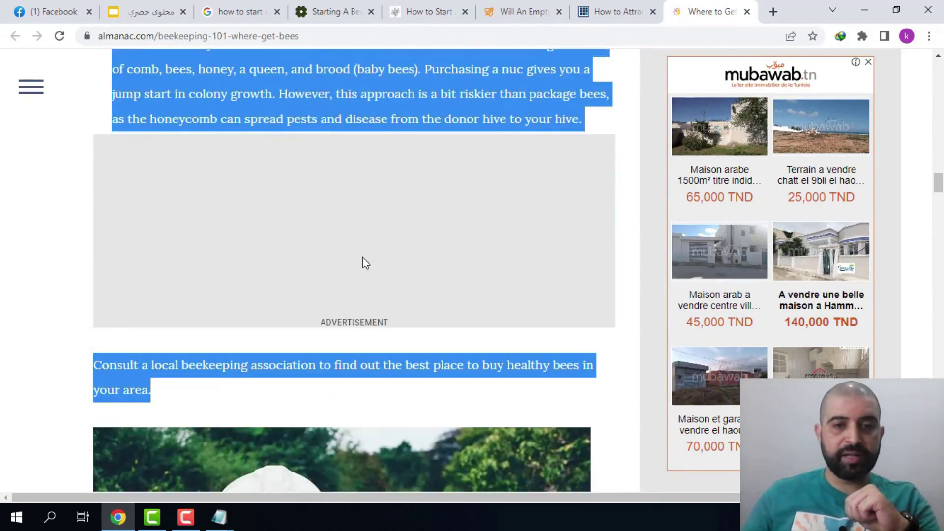
{"action": "scroll", "coordinate": [362, 256], "scroll_direction": "down", "scroll_amount": 5}
{"action": "left_click_drag", "start_coordinate": [362, 256], "coordinate": [443, 238]}
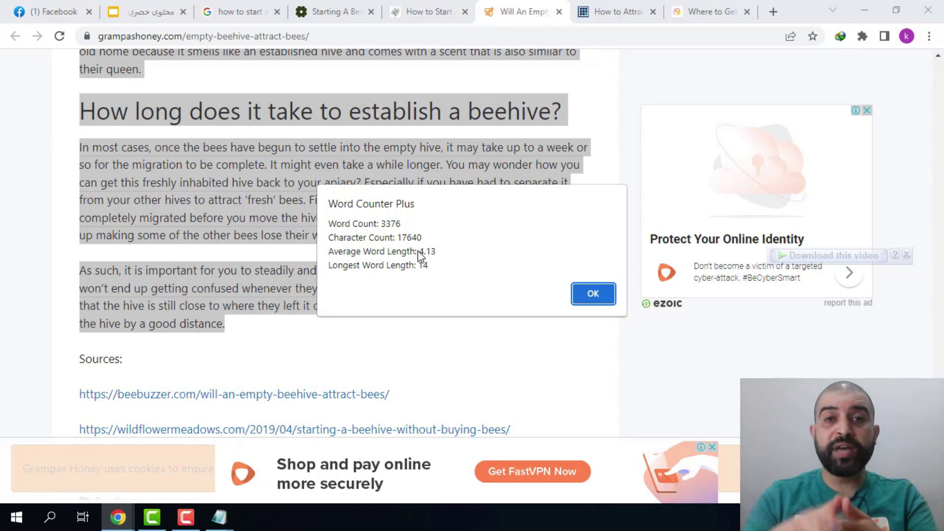
{"action": "key", "text": "Return"}
Step: Create a new blank site in Google Sites
{"action": "left_click", "coordinate": [336, 186]}
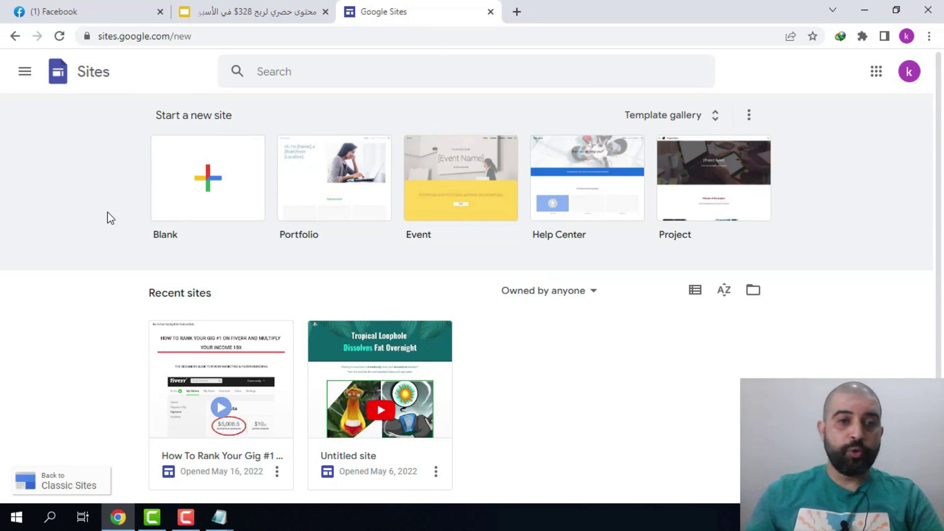
{"action": "left_click", "coordinate": [199, 184]}
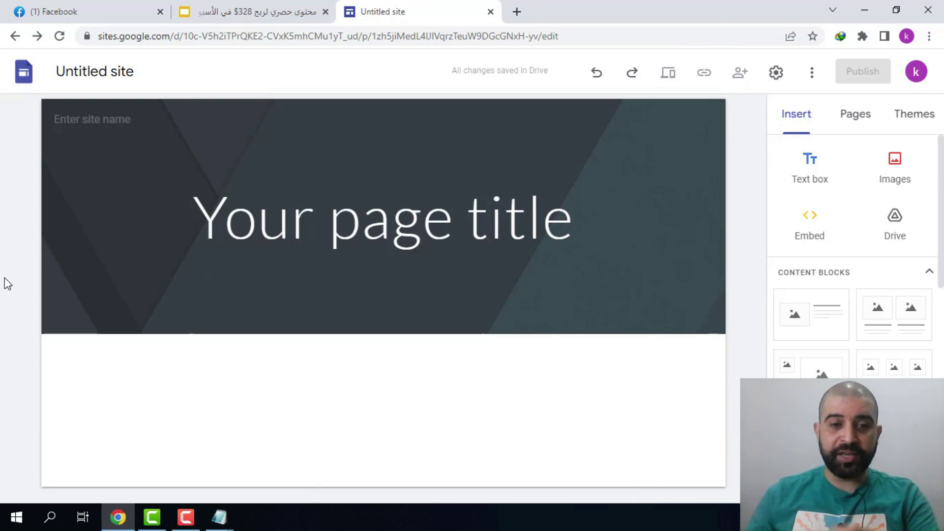
Step: Copy the keyword "how to start a beehive without buying bees" from the Notepad notes and return to the browser
{"action": "left_click", "coordinate": [219, 517]}
{"action": "left_click_drag", "start_coordinate": [502, 175], "coordinate": [251, 178]}
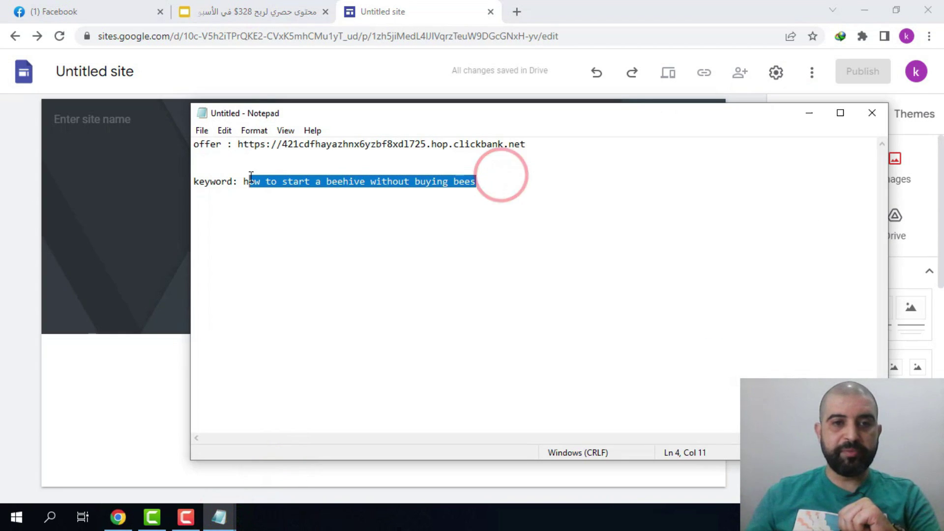
{"action": "right_click", "coordinate": [251, 179]}
{"action": "left_click", "coordinate": [288, 225]}
{"action": "key", "text": "alt+Tab"}
Step: Replace the placeholder page title with the copied keyword and widen the title box until the text fits on two lines
{"action": "left_click", "coordinate": [369, 261]}
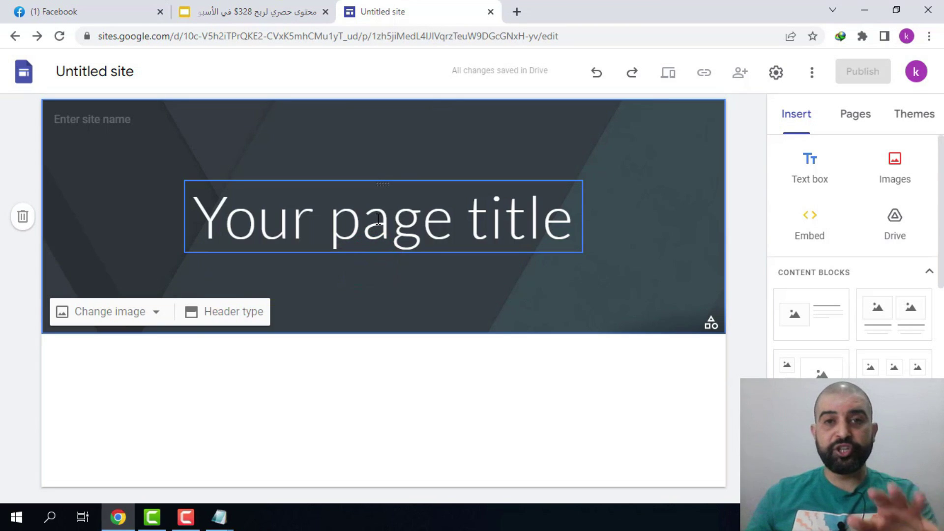
{"action": "left_click", "coordinate": [375, 217]}
{"action": "triple_click", "coordinate": [339, 218]}
{"action": "right_click", "coordinate": [338, 222]}
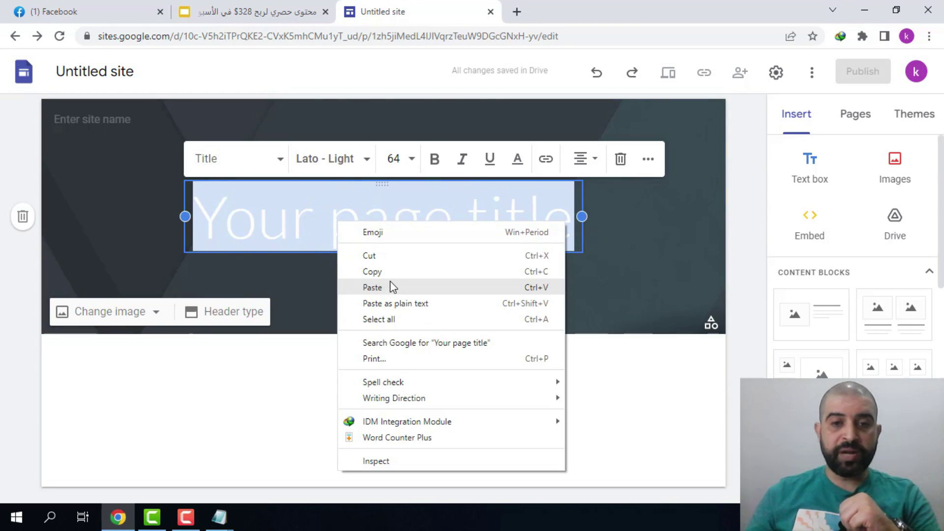
{"action": "left_click", "coordinate": [390, 287]}
{"action": "left_click_drag", "start_coordinate": [185, 216], "coordinate": [81, 221]}
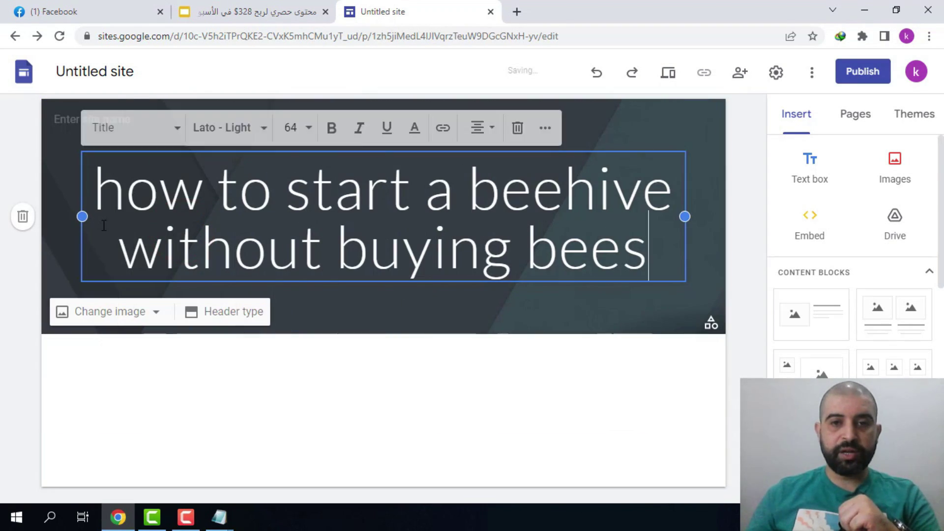
{"action": "left_click", "coordinate": [10, 145]}
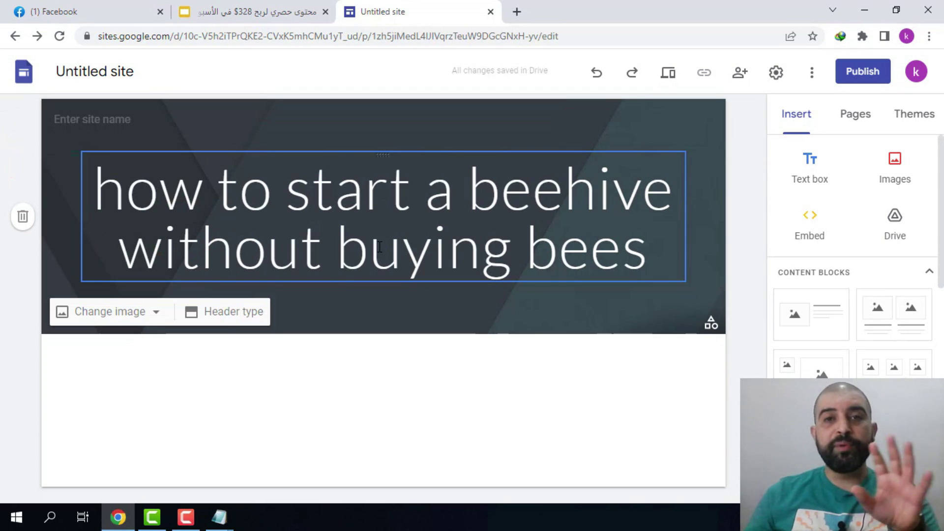
Step: Apply the Aristotle theme to the site
{"action": "left_click", "coordinate": [924, 112]}
{"action": "scroll", "coordinate": [878, 260], "scroll_direction": "down", "scroll_amount": 5}
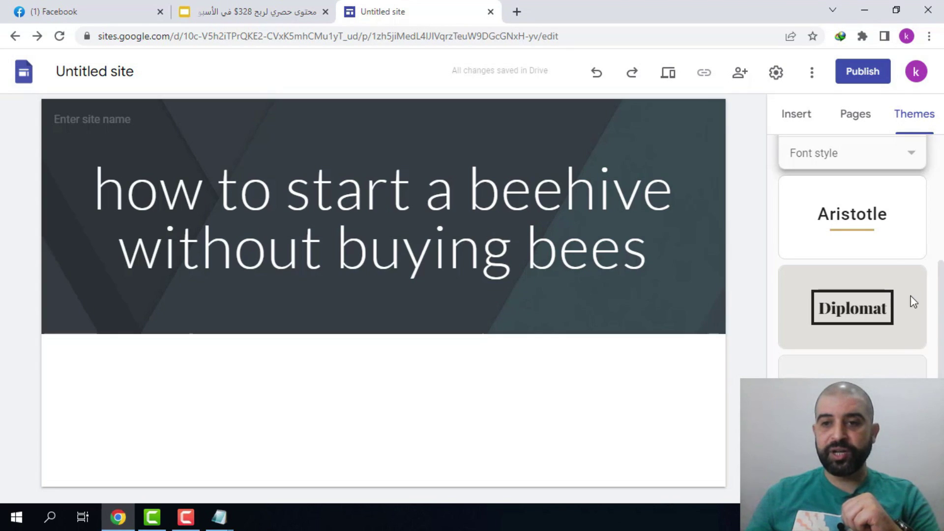
{"action": "left_click", "coordinate": [854, 217]}
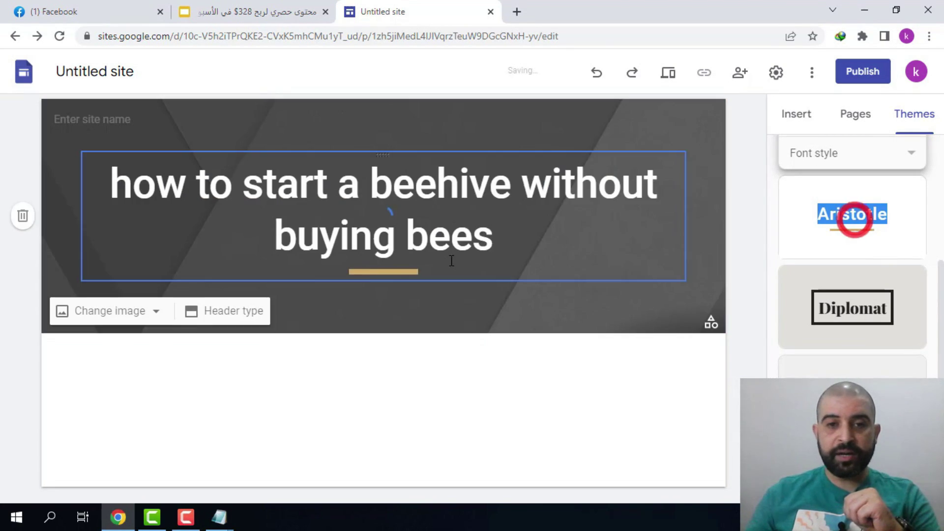
Step: Paste the keyword "how to start a beehive without buying bees" as the site name
{"action": "right_click", "coordinate": [76, 122]}
{"action": "left_click", "coordinate": [159, 220]}
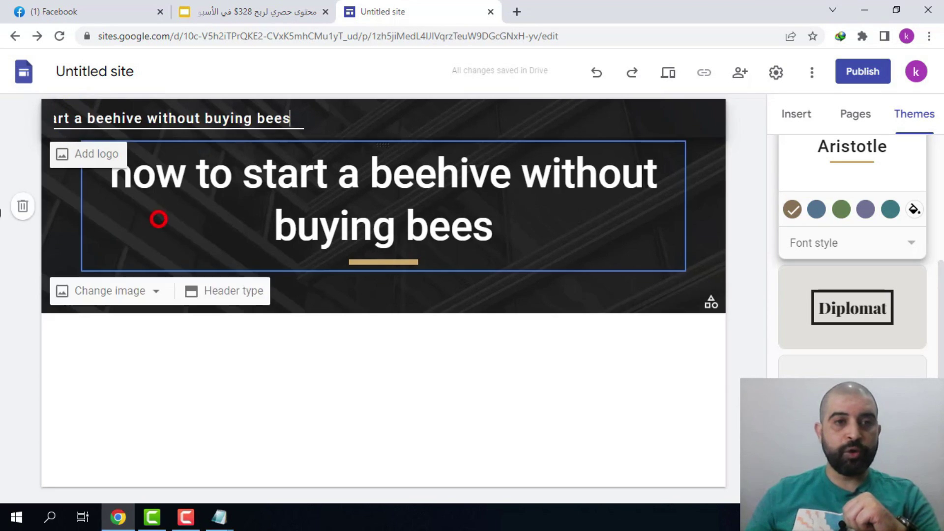
{"action": "key", "text": "Return"}
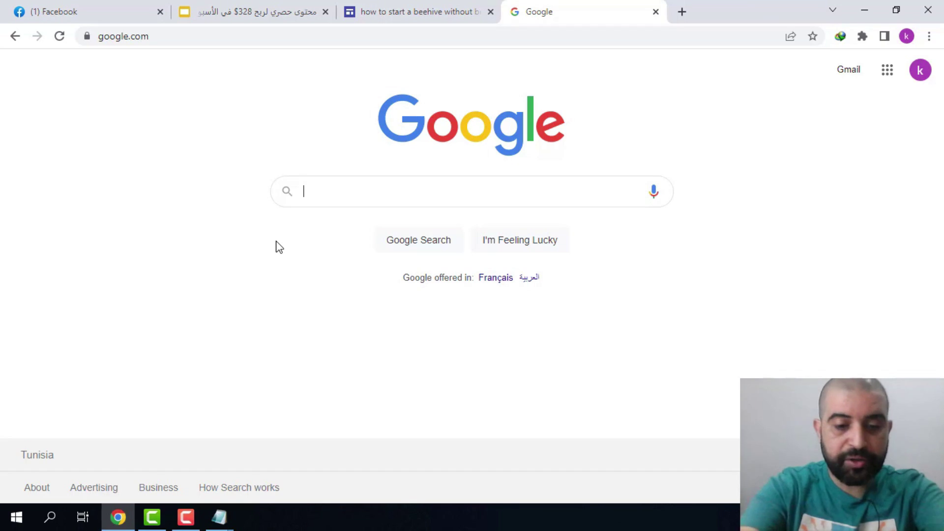
Step: Search Google for "beekeeping" and show the image results
{"action": "type", "text": "beekeeping"}
{"action": "key", "text": "Return"}
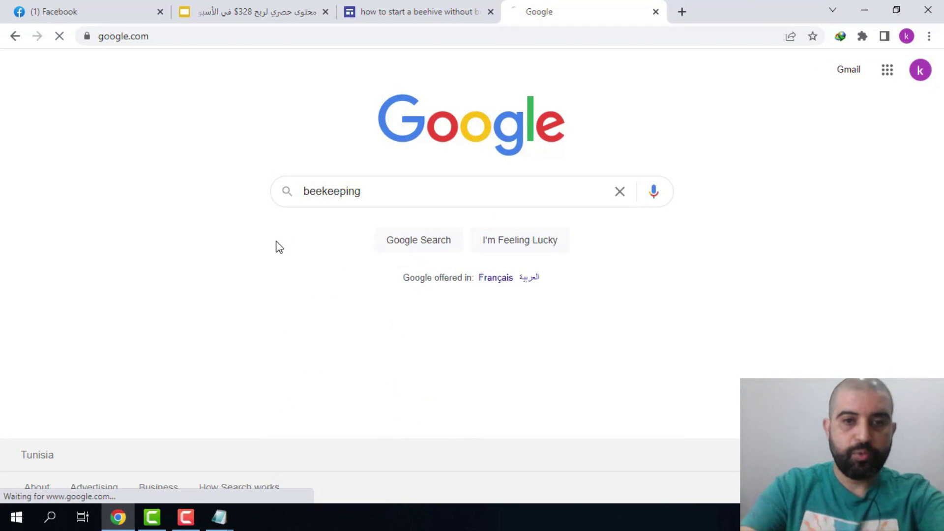
{"action": "left_click", "coordinate": [196, 124]}
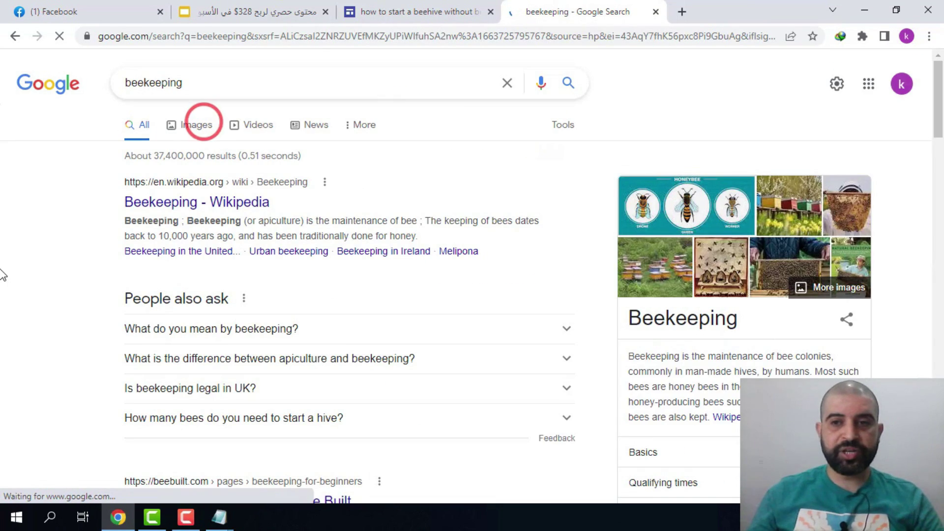
Step: Save the BeekeepingABC photo of a beekeeper holding a frame to the Desktop as beekeeping-guide in JPEG format
{"action": "left_click", "coordinate": [136, 162]}
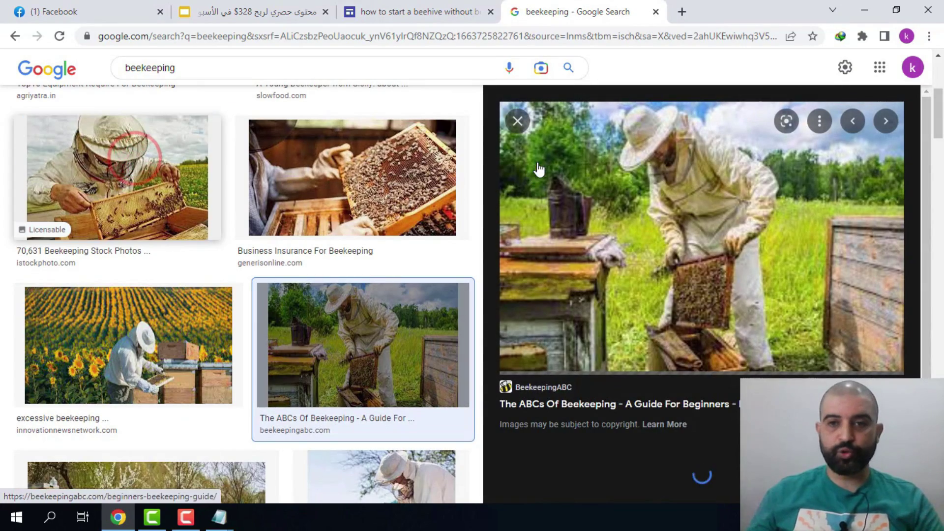
{"action": "right_click", "coordinate": [580, 170]}
{"action": "left_click", "coordinate": [643, 318]}
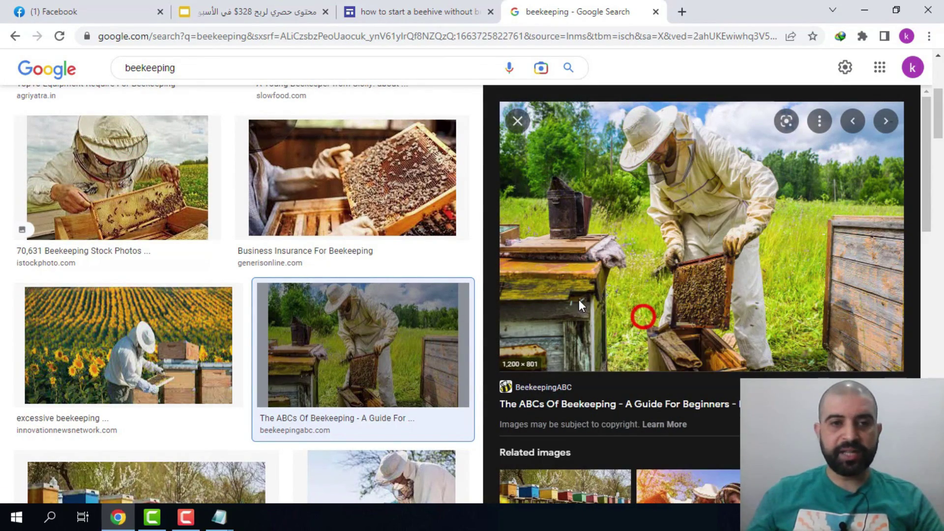
{"action": "left_click", "coordinate": [56, 112]}
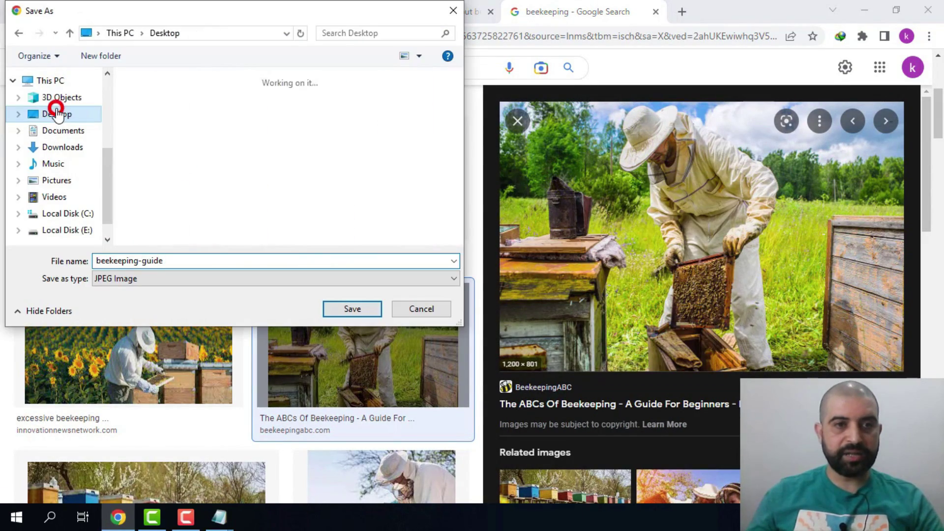
{"action": "left_click", "coordinate": [361, 312]}
Step: Switch back to Google Sites and upload the beekeeping-guide image from the Desktop as the page's header image
{"action": "left_click", "coordinate": [396, 11]}
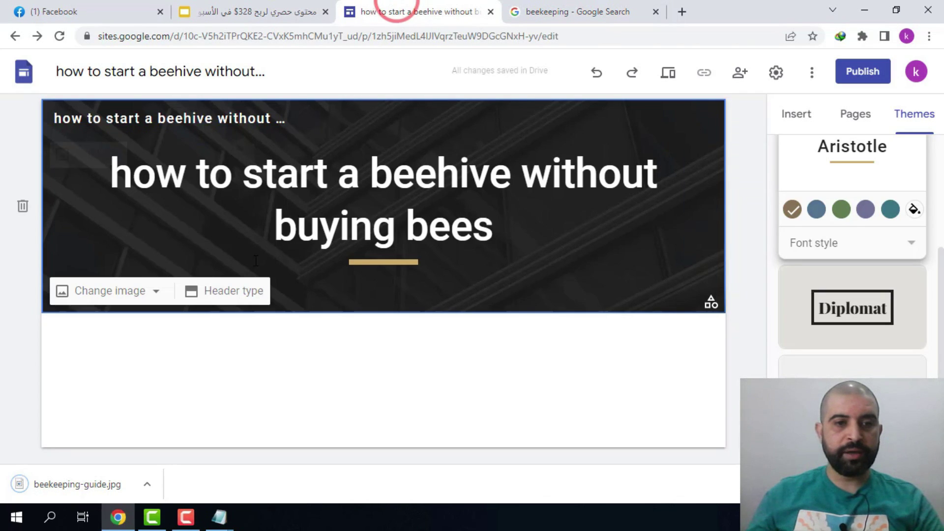
{"action": "left_click", "coordinate": [120, 292]}
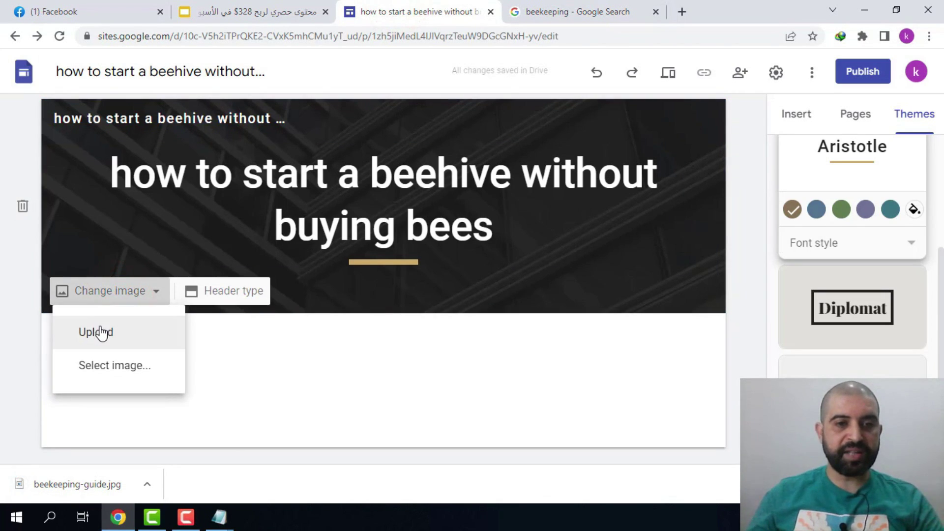
{"action": "left_click", "coordinate": [97, 331]}
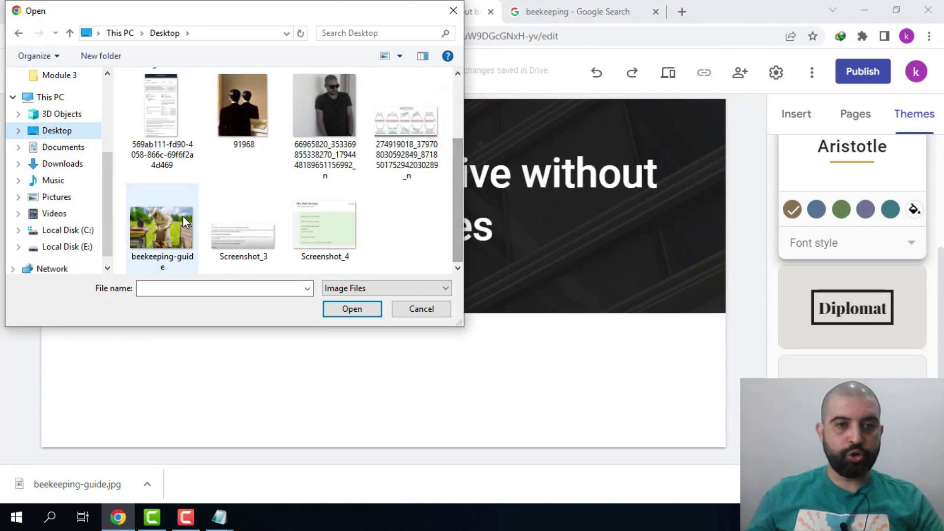
{"action": "left_click", "coordinate": [164, 223]}
{"action": "double_click", "coordinate": [164, 220]}
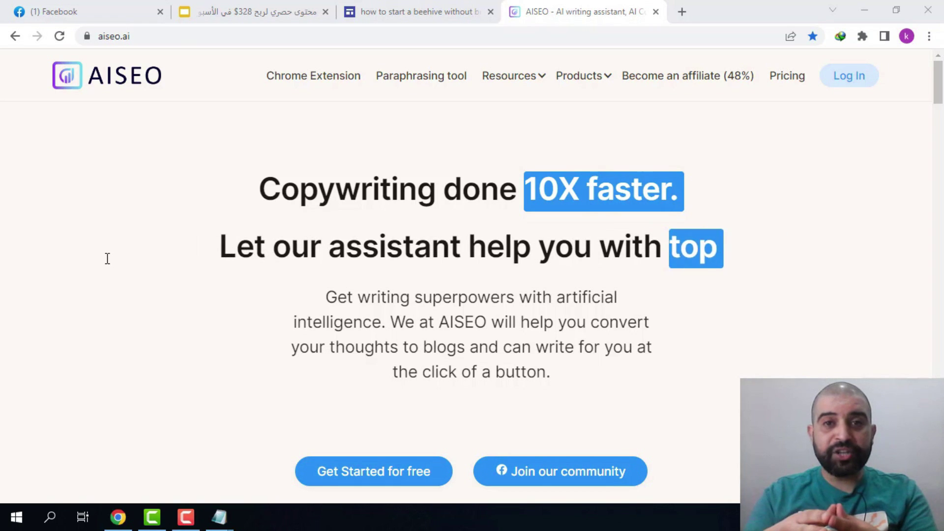
Step: Examine the AISEO pricing page for the Grow plan's monthly price and its included AI word credits
{"action": "left_click", "coordinate": [151, 226]}
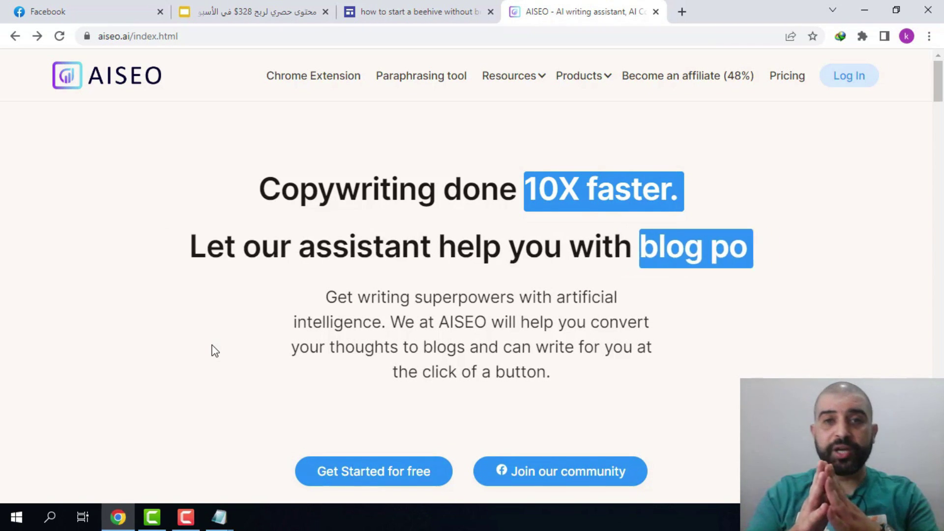
{"action": "key", "text": "alt+Right"}
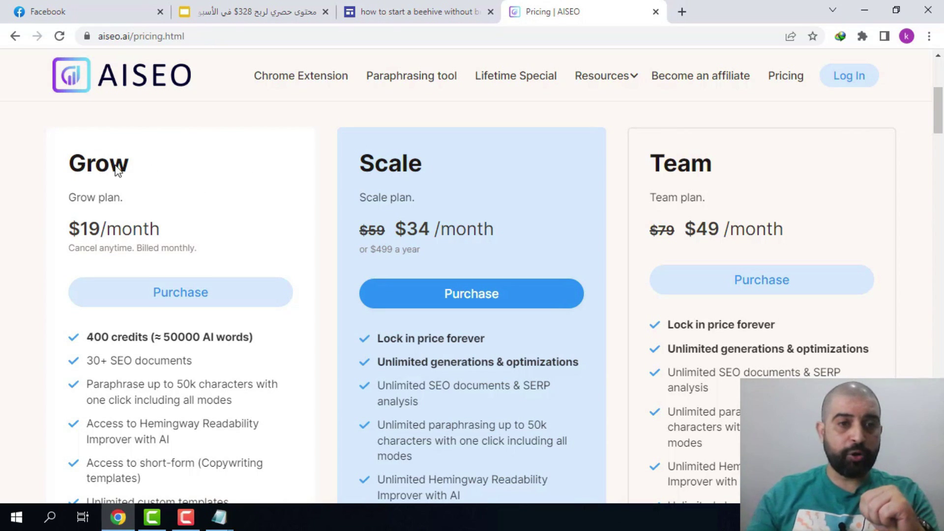
{"action": "left_click_drag", "start_coordinate": [182, 229], "coordinate": [72, 228]}
{"action": "left_click", "coordinate": [70, 225]}
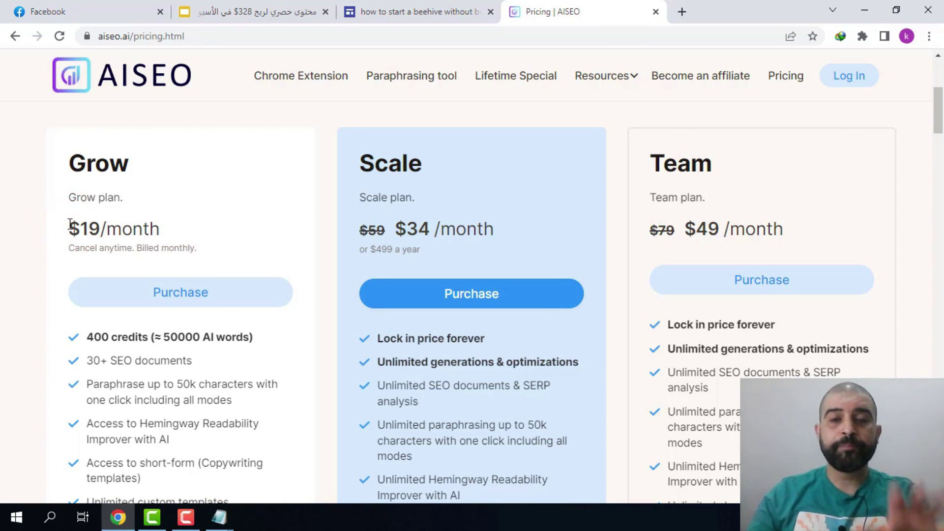
{"action": "left_click_drag", "start_coordinate": [161, 331], "coordinate": [198, 334]}
{"action": "left_click", "coordinate": [196, 335]}
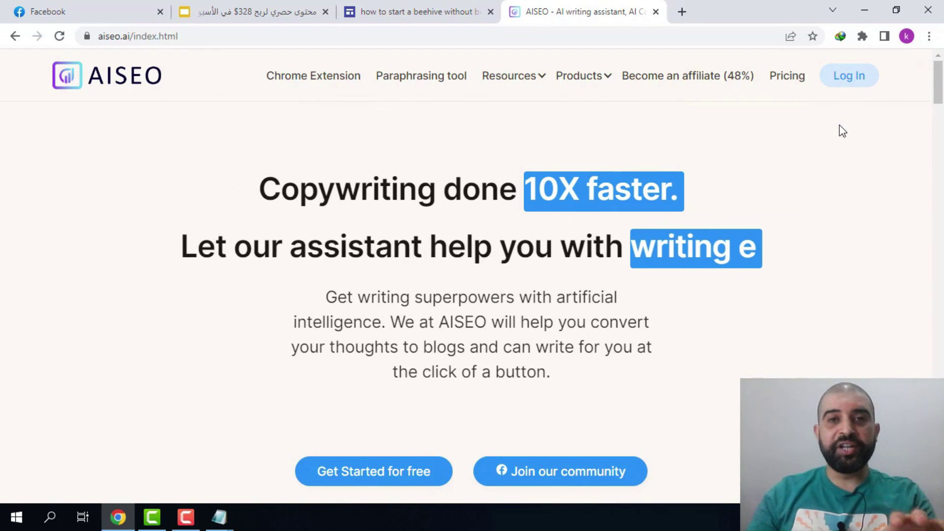
Step: Sign up for a free AISEO account by e-mail, submitting the full name, e-mail address and account password
{"action": "left_click", "coordinate": [375, 470]}
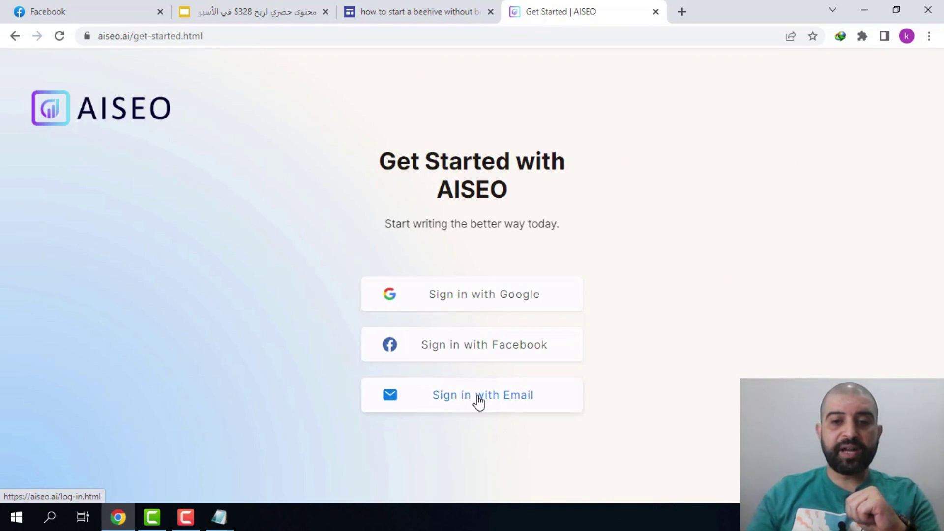
{"action": "left_click", "coordinate": [478, 397]}
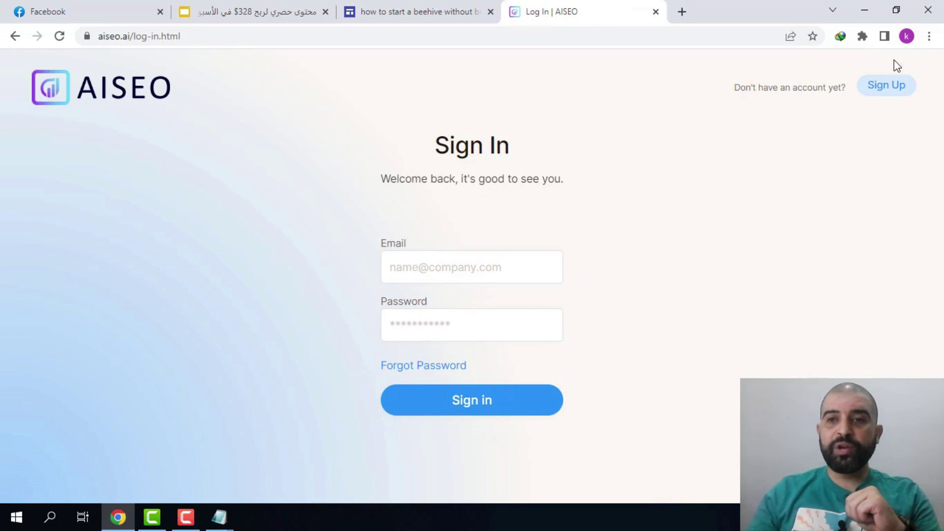
{"action": "left_click", "coordinate": [889, 89]}
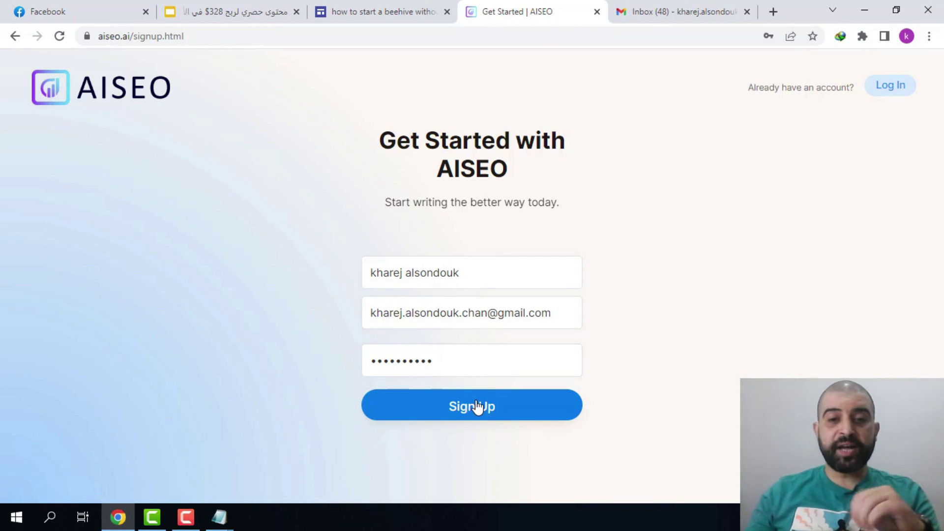
{"action": "left_click", "coordinate": [476, 404]}
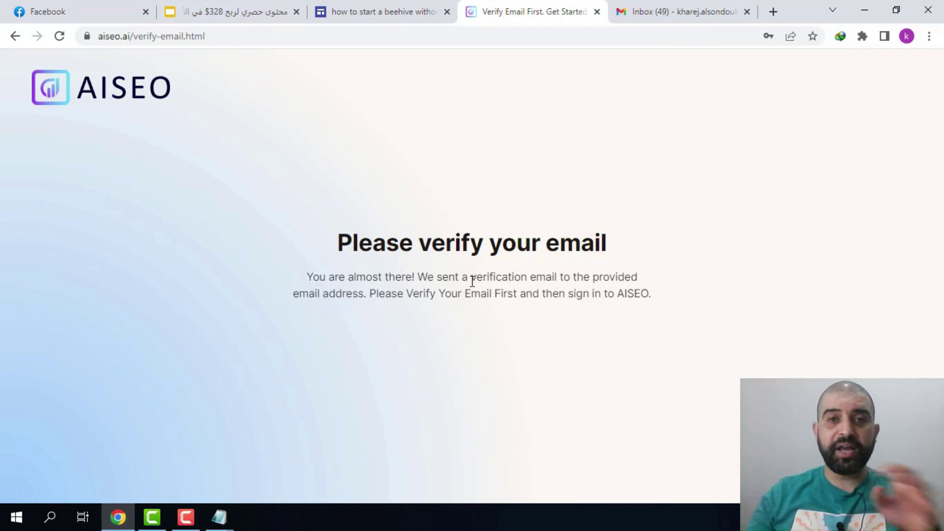
Step: Switch to Gmail, verify the address through the link in the AISEO.ai verification e-mail, and continue to the sign-in page
{"action": "left_click", "coordinate": [689, 9]}
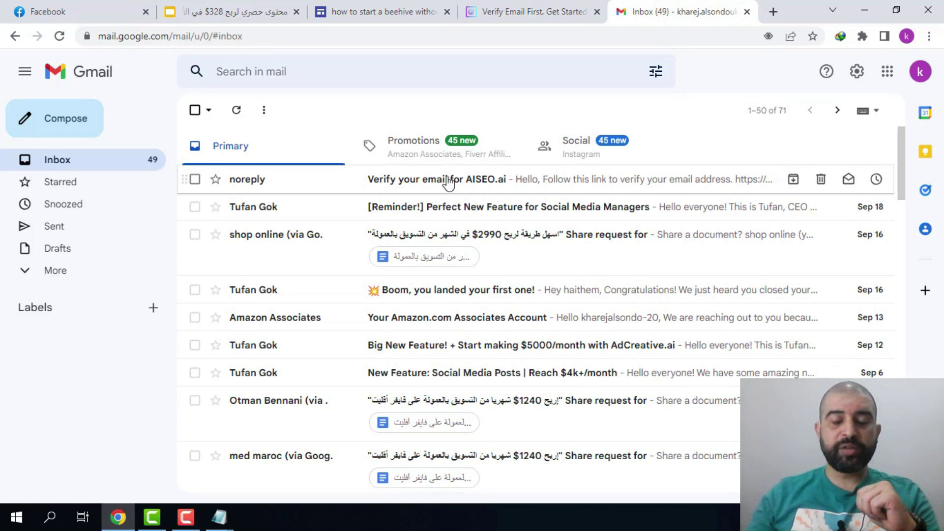
{"action": "left_click", "coordinate": [445, 182]}
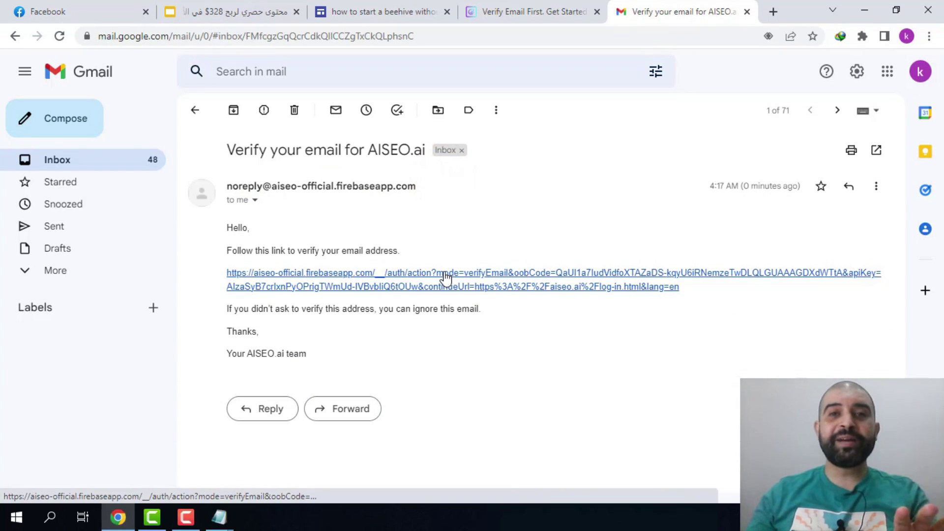
{"action": "left_click", "coordinate": [445, 277]}
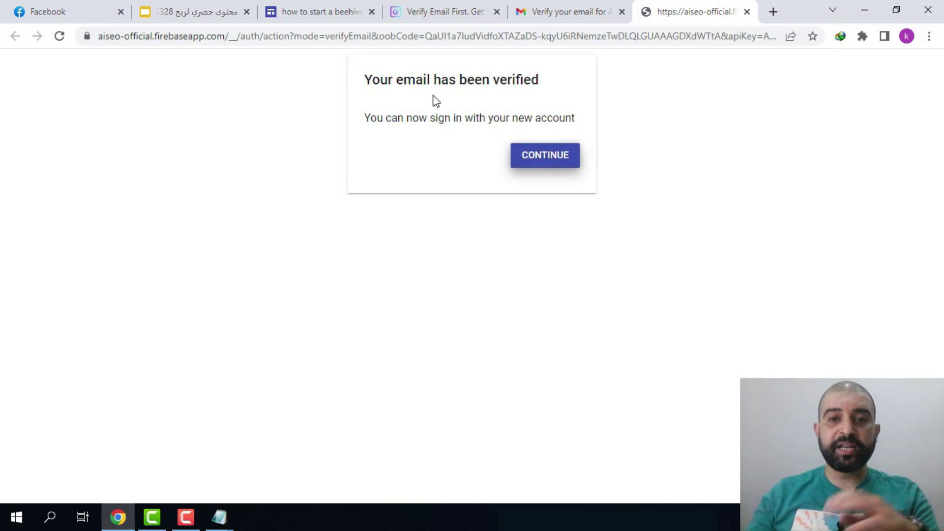
{"action": "left_click", "coordinate": [547, 162]}
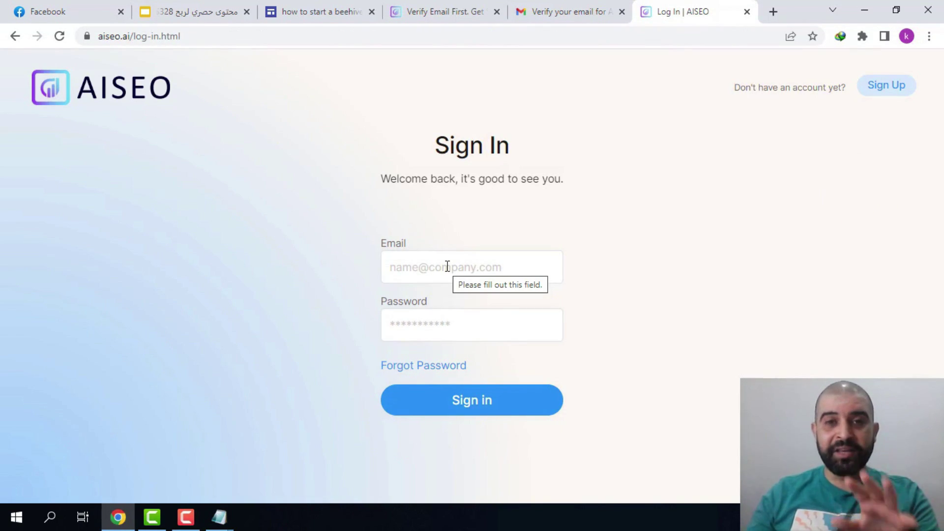
Step: Sign in to AISEO with the account's e-mail address and password
{"action": "left_click", "coordinate": [447, 267]}
{"action": "right_click", "coordinate": [448, 267]}
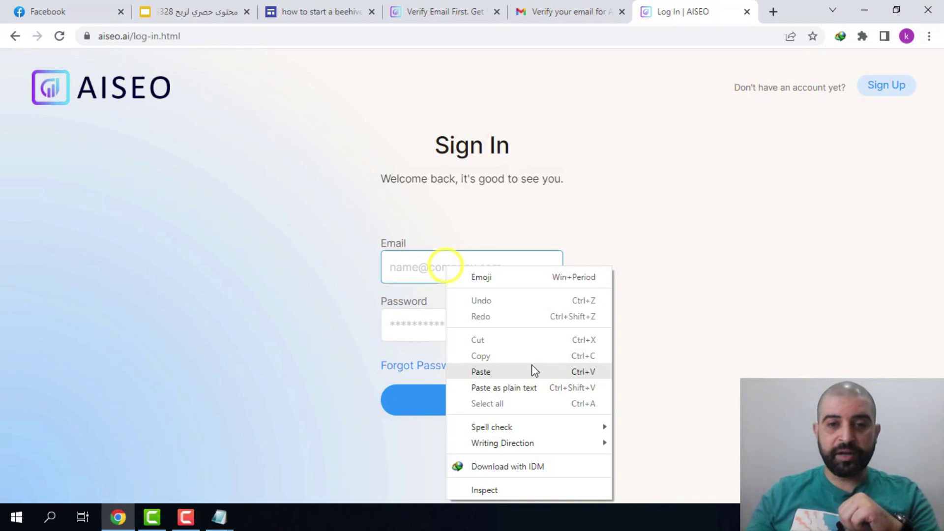
{"action": "left_click", "coordinate": [532, 371]}
{"action": "left_click", "coordinate": [457, 325]}
{"action": "type", "text": "**********"}
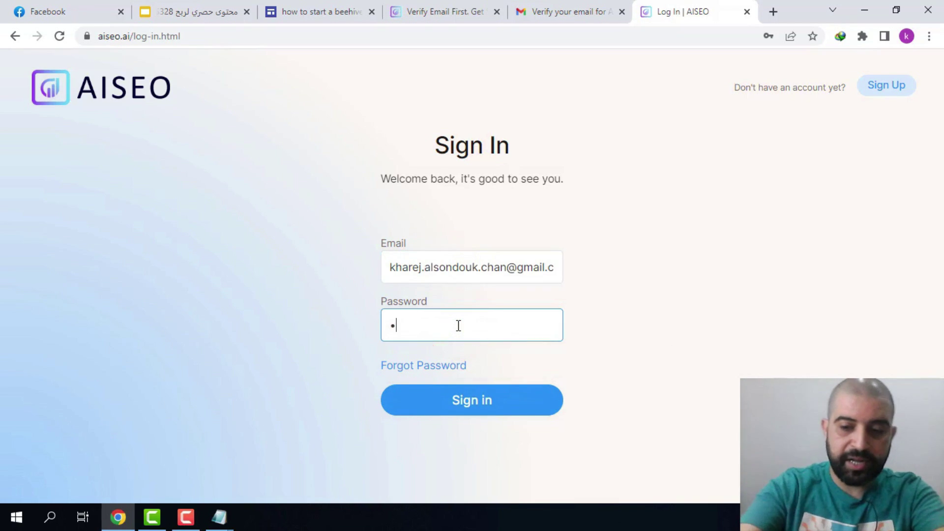
{"action": "left_click", "coordinate": [475, 396]}
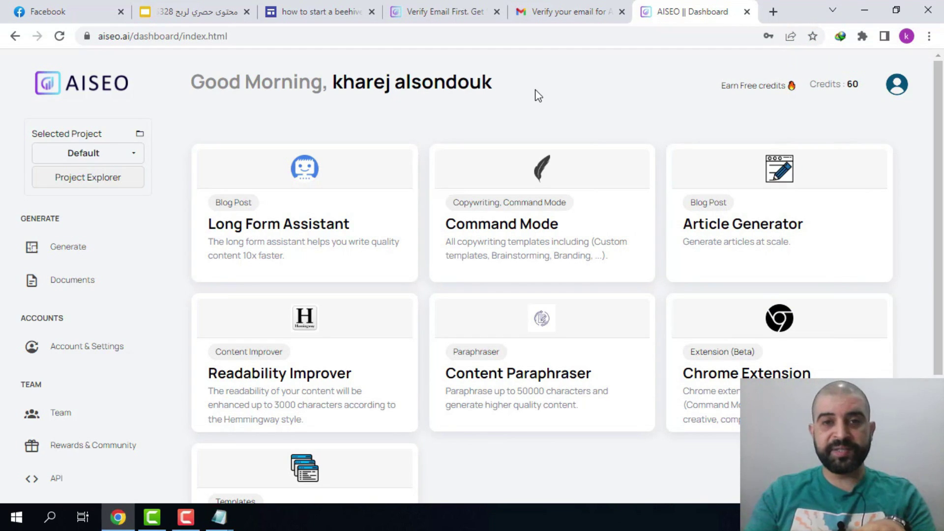
Step: Check the available credits on the AISEO dashboard and open the offers for earning free credits
{"action": "left_click", "coordinate": [860, 85]}
{"action": "left_click", "coordinate": [825, 102]}
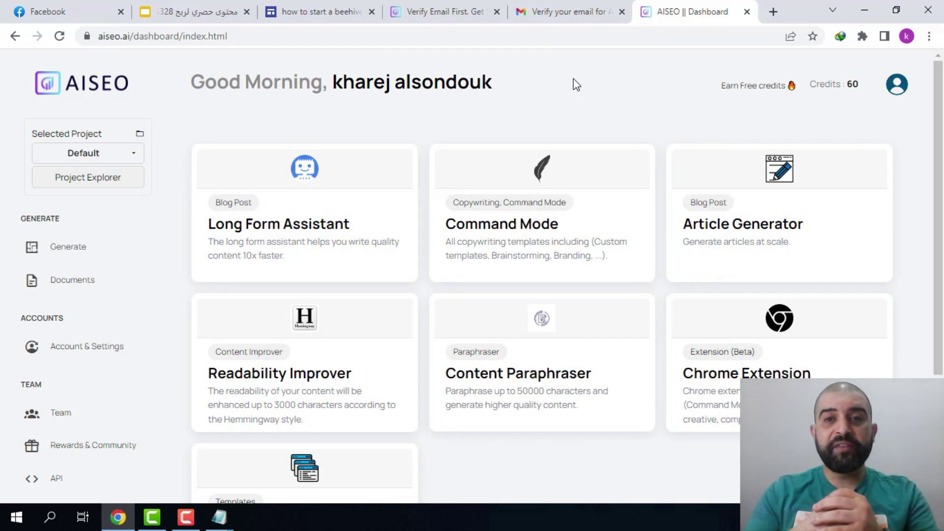
{"action": "left_click", "coordinate": [778, 92]}
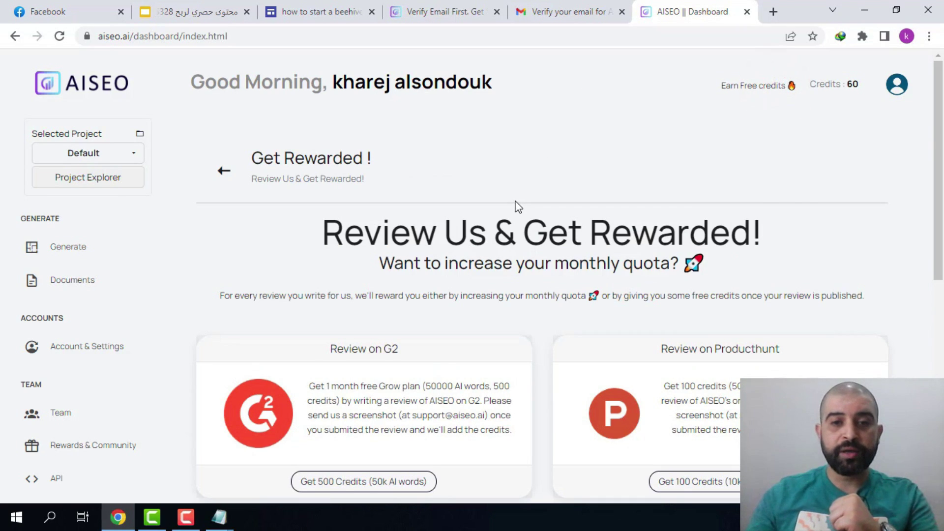
Step: Review the free-credit offers, including the Chrome store review reward and the support address for sending screenshots
{"action": "scroll", "coordinate": [369, 206], "scroll_direction": "down", "scroll_amount": 3}
{"action": "left_click", "coordinate": [324, 175]}
{"action": "left_click", "coordinate": [407, 171]}
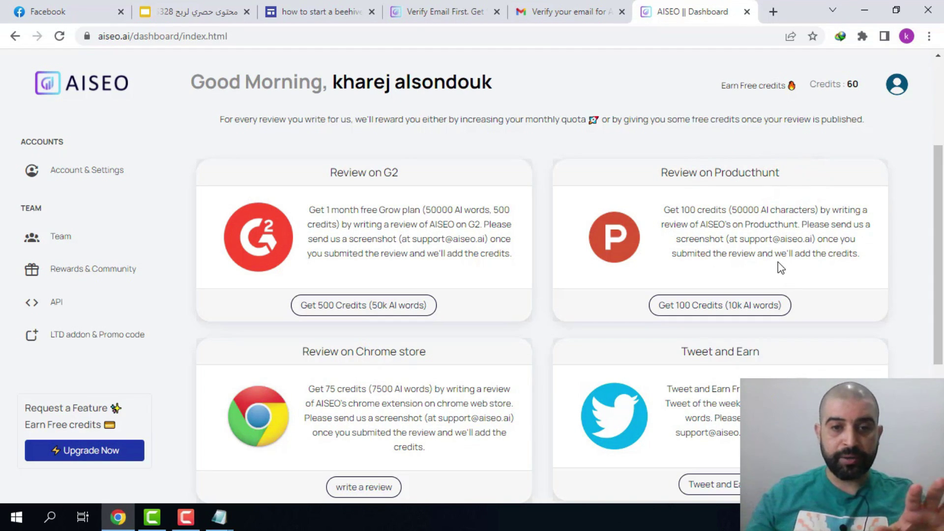
{"action": "left_click", "coordinate": [371, 388]}
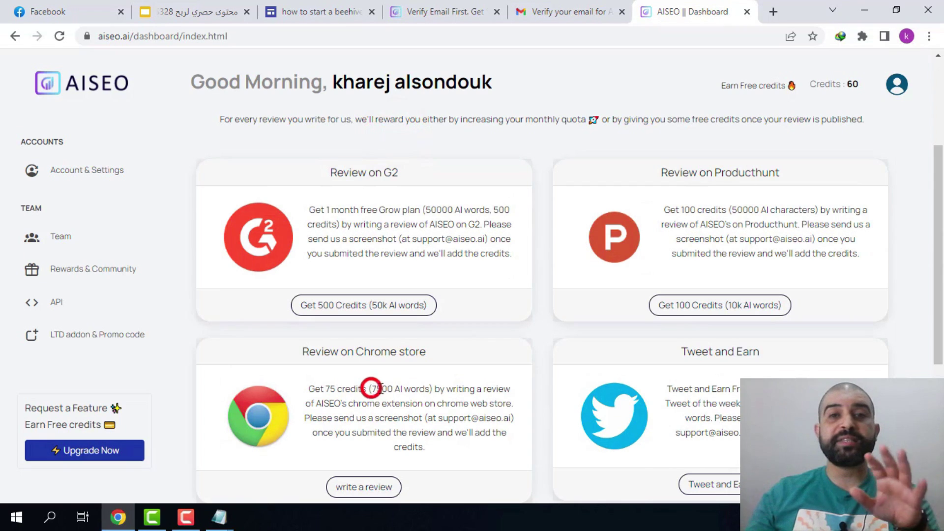
{"action": "left_click_drag", "start_coordinate": [382, 389], "coordinate": [400, 387]}
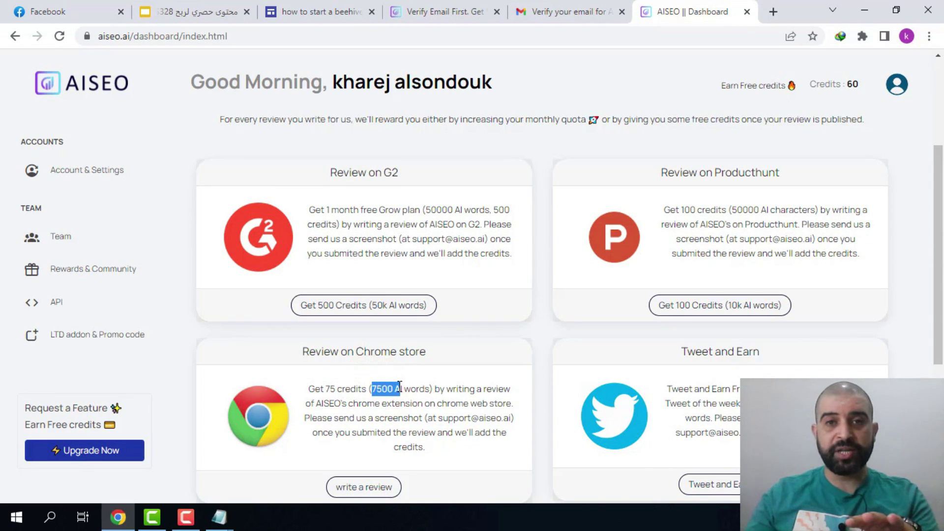
{"action": "scroll", "coordinate": [480, 220], "scroll_direction": "down", "scroll_amount": 5}
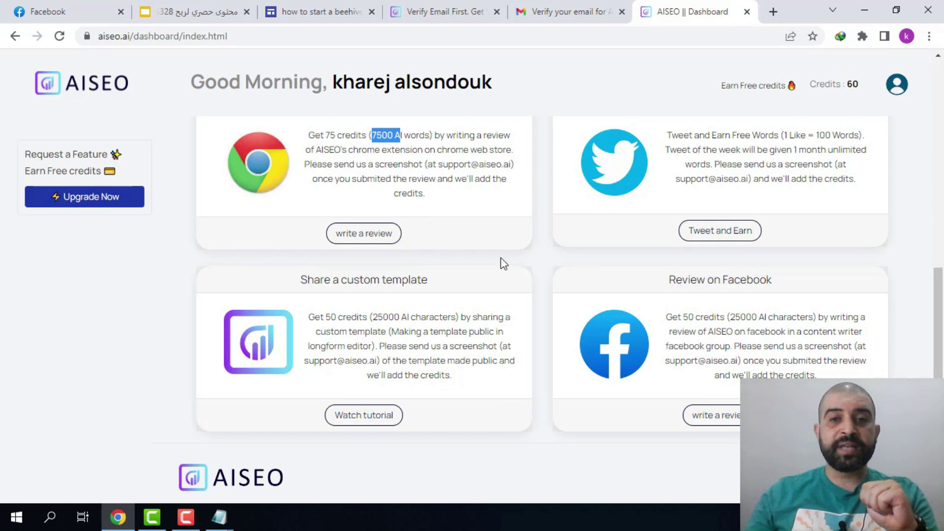
{"action": "left_click_drag", "start_coordinate": [512, 164], "coordinate": [436, 163]}
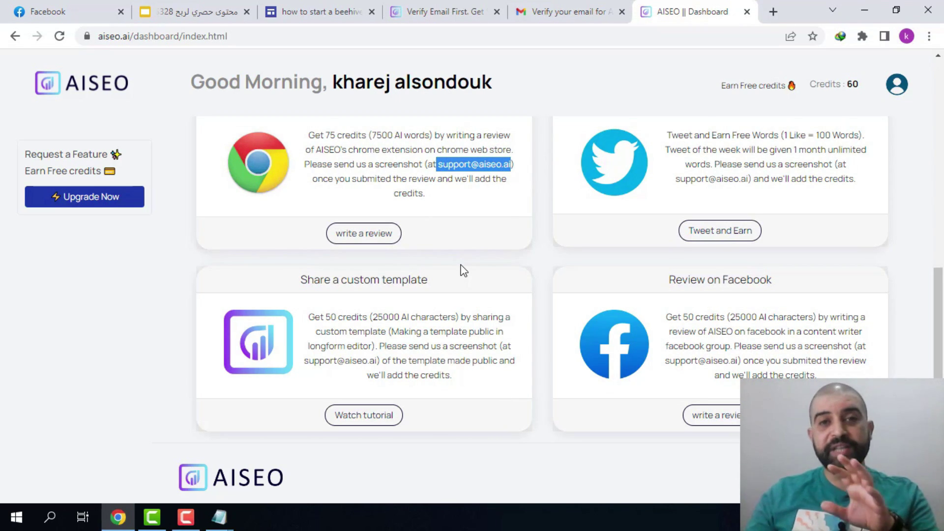
{"action": "left_click", "coordinate": [405, 305]}
{"action": "scroll", "coordinate": [405, 305], "scroll_direction": "down", "scroll_amount": 1}
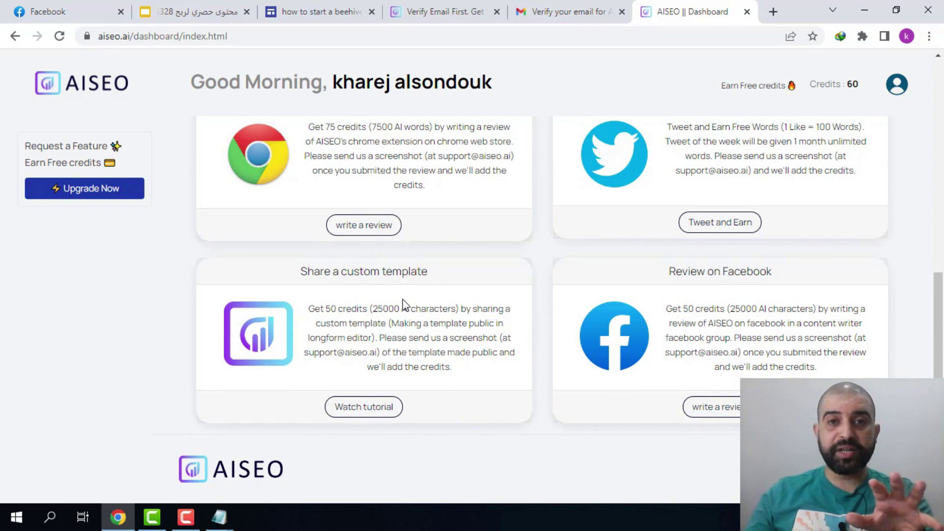
Step: Open the AISEO upgrade pricing page and view the monthly plans, checking the Grow plan
{"action": "left_click", "coordinate": [92, 188]}
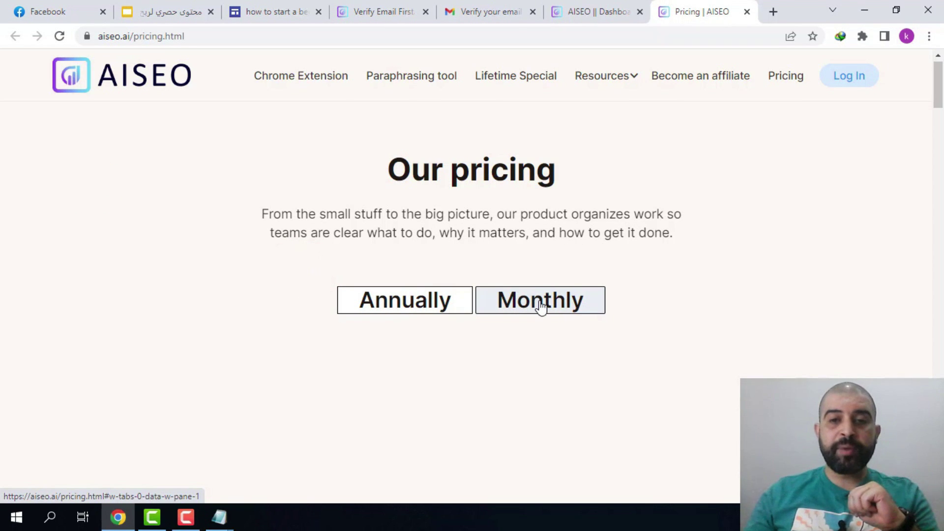
{"action": "left_click", "coordinate": [541, 305]}
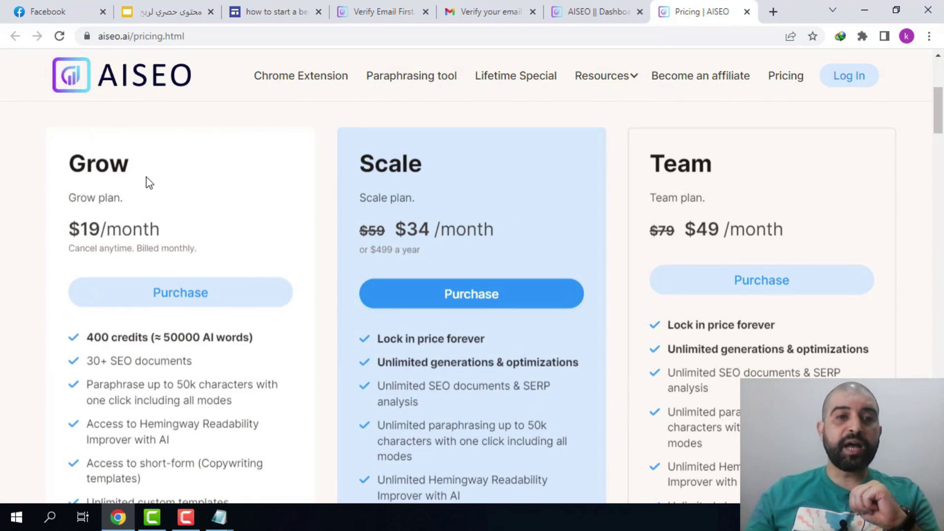
{"action": "left_click_drag", "start_coordinate": [146, 176], "coordinate": [75, 165]}
{"action": "left_click", "coordinate": [175, 170]}
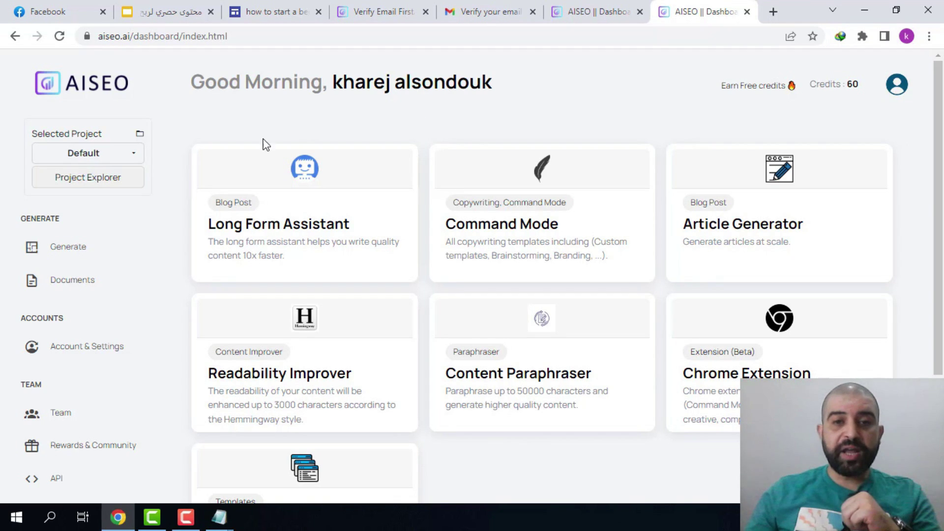
Step: Open the Article Generator and set the topic to "how to start a beehive without buying bees", copied from the Notepad note
{"action": "left_click", "coordinate": [751, 230]}
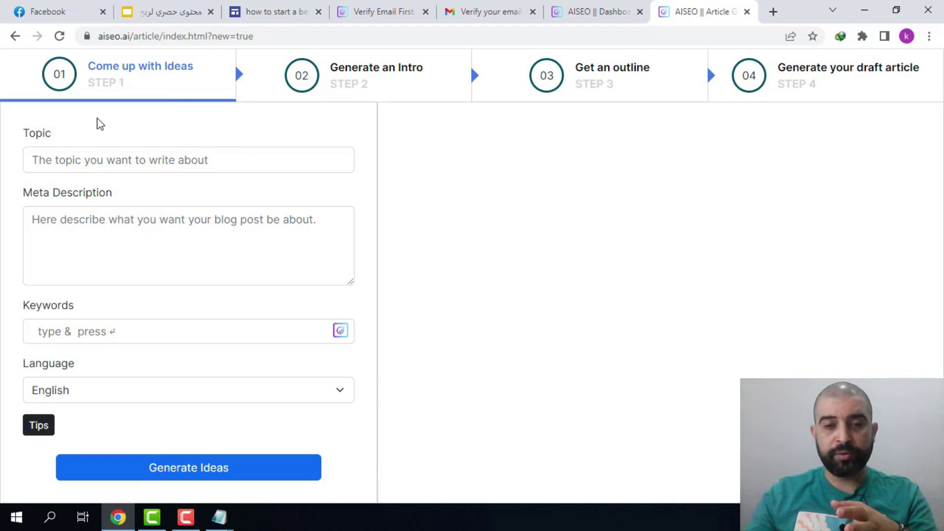
{"action": "key", "text": "alt+Tab"}
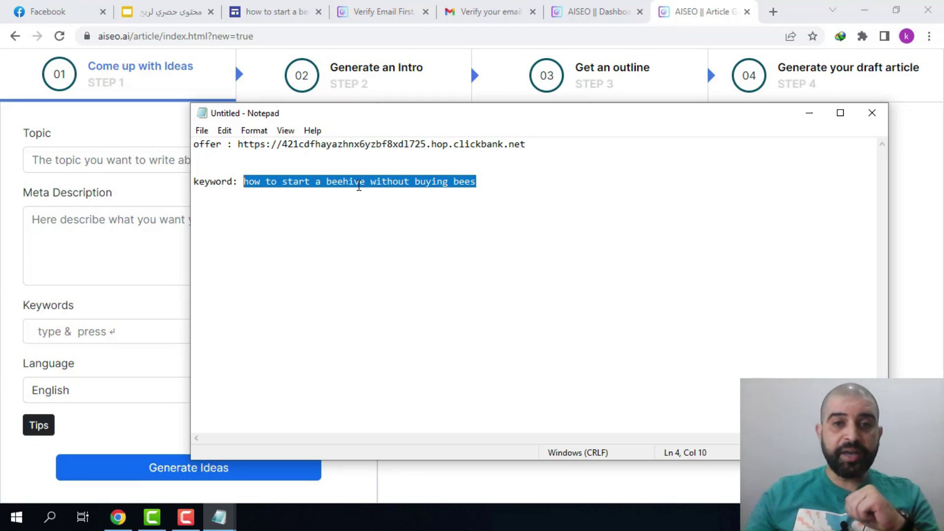
{"action": "right_click", "coordinate": [358, 183]}
{"action": "left_click", "coordinate": [418, 225]}
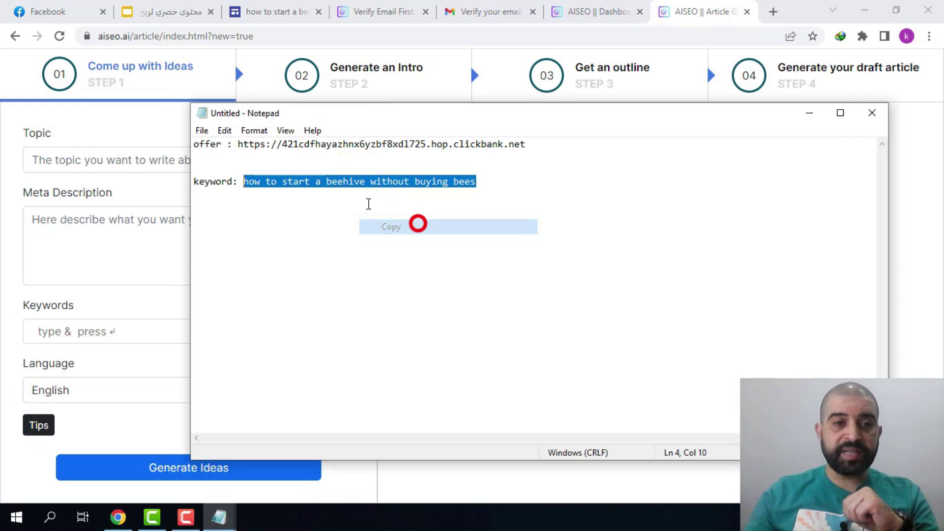
{"action": "left_click", "coordinate": [112, 158]}
{"action": "right_click", "coordinate": [112, 160]}
{"action": "left_click", "coordinate": [202, 266]}
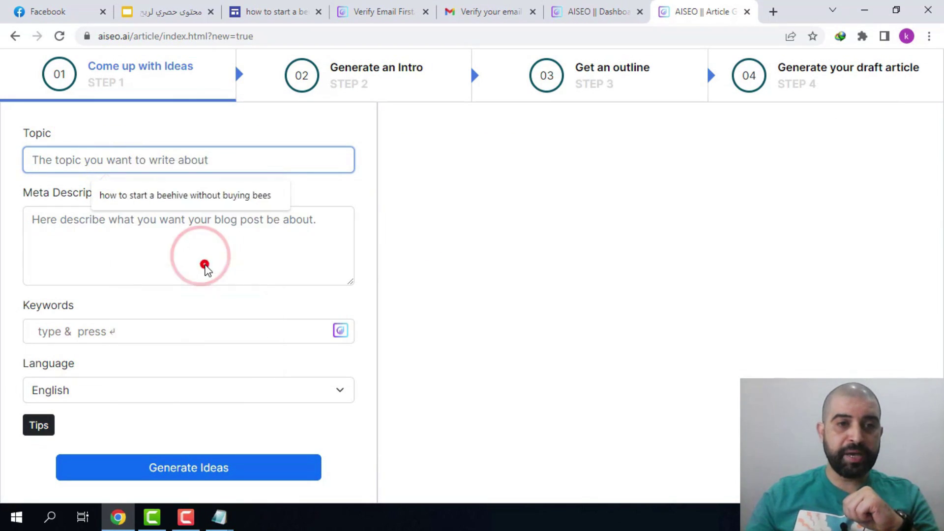
Step: Enter the same keyword, "how to start a beehive without buying bees", as the meta description
{"action": "left_click", "coordinate": [138, 233]}
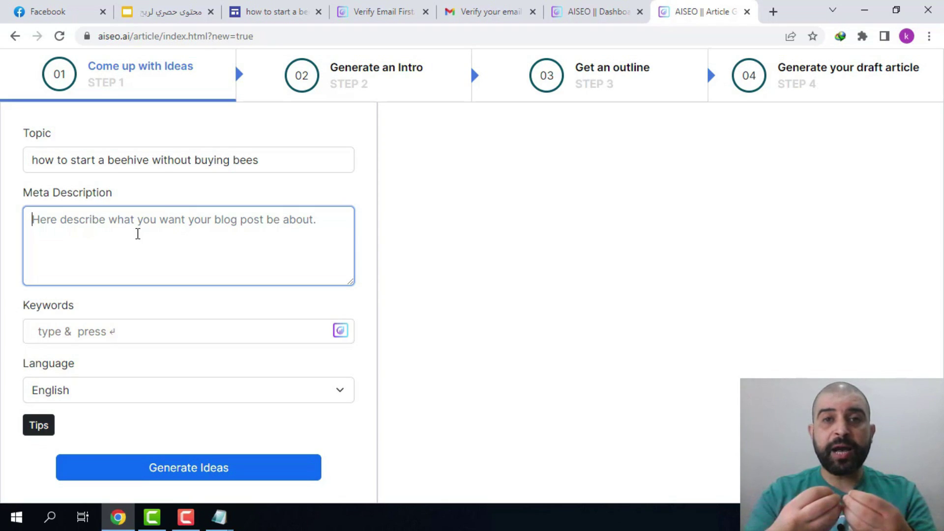
{"action": "right_click", "coordinate": [138, 234]}
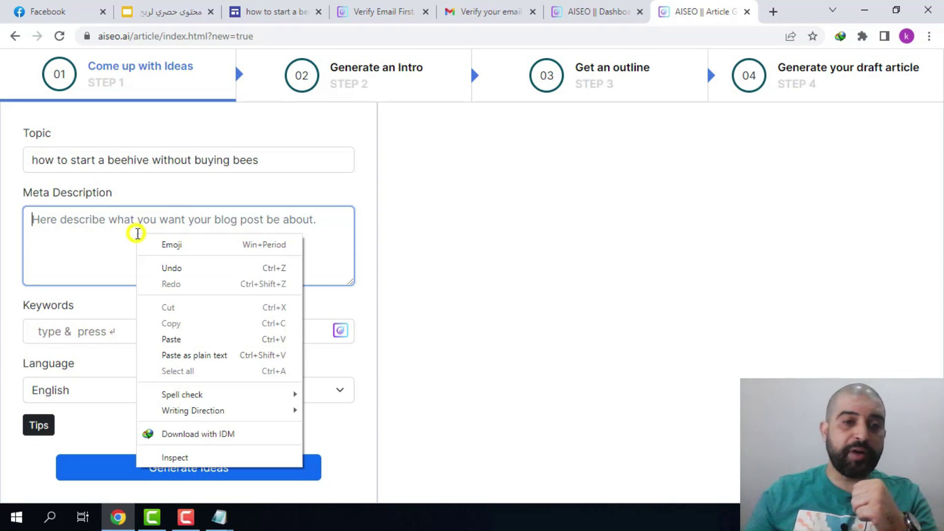
{"action": "left_click", "coordinate": [204, 339]}
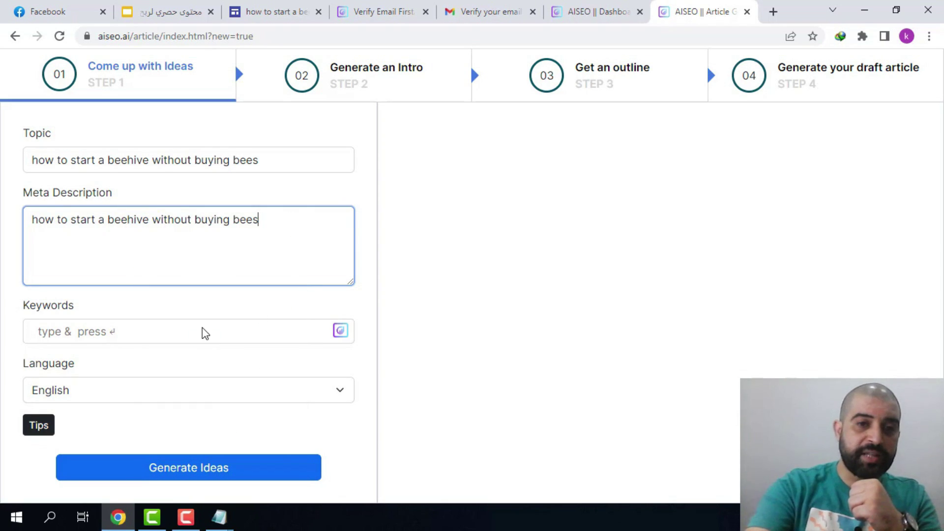
{"action": "key", "text": "Return"}
Step: Search Google for "how to start a beehive without buying bees" in a new tab and open the Wildflower Meadows article
{"action": "key", "text": "ctrl+t"}
{"action": "left_click", "coordinate": [164, 219]}
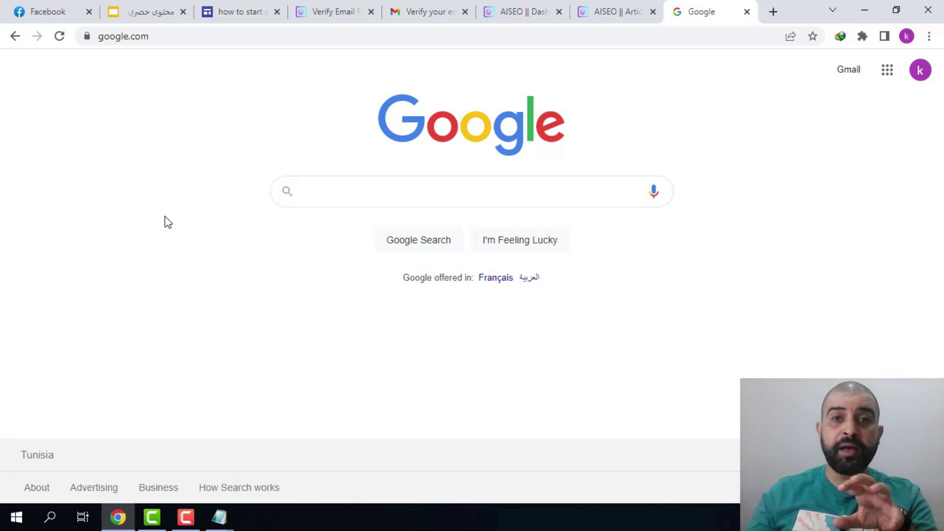
{"action": "right_click", "coordinate": [376, 187]}
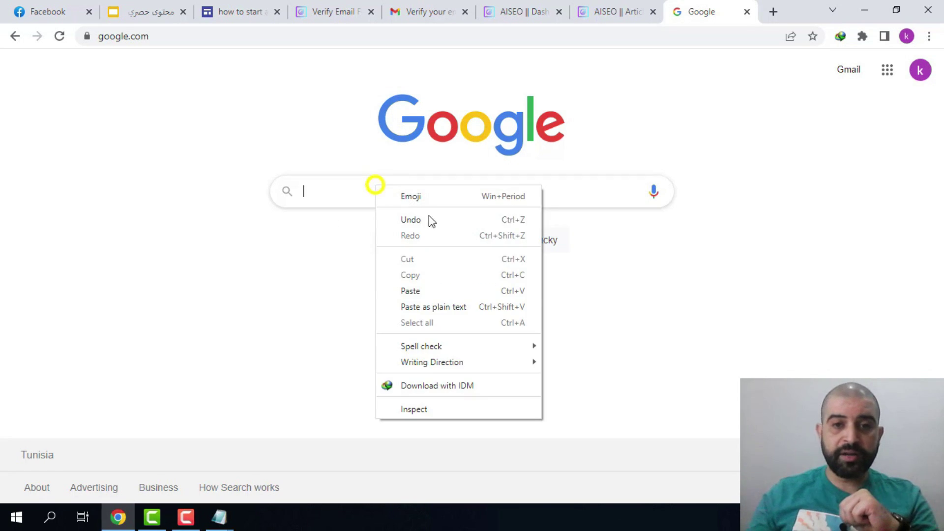
{"action": "left_click", "coordinate": [444, 286]}
{"action": "key", "text": "Return"}
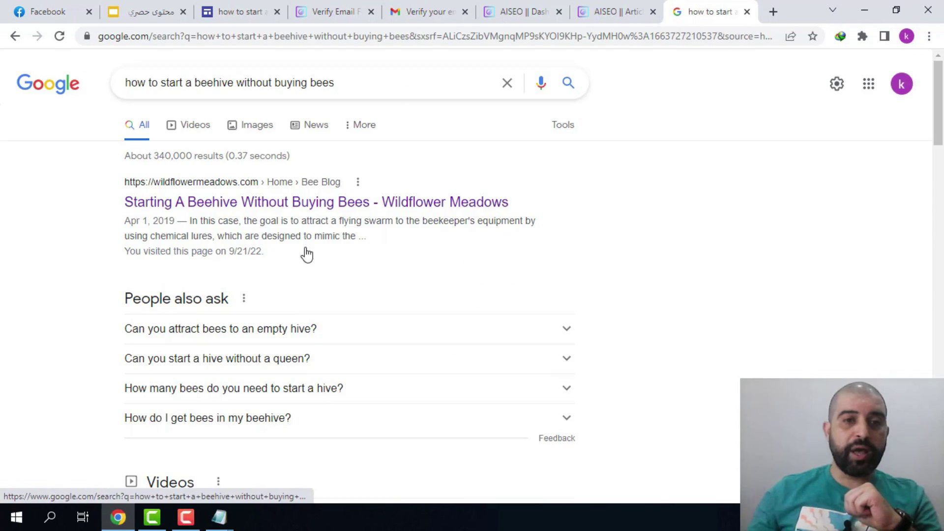
{"action": "left_click", "coordinate": [338, 202]}
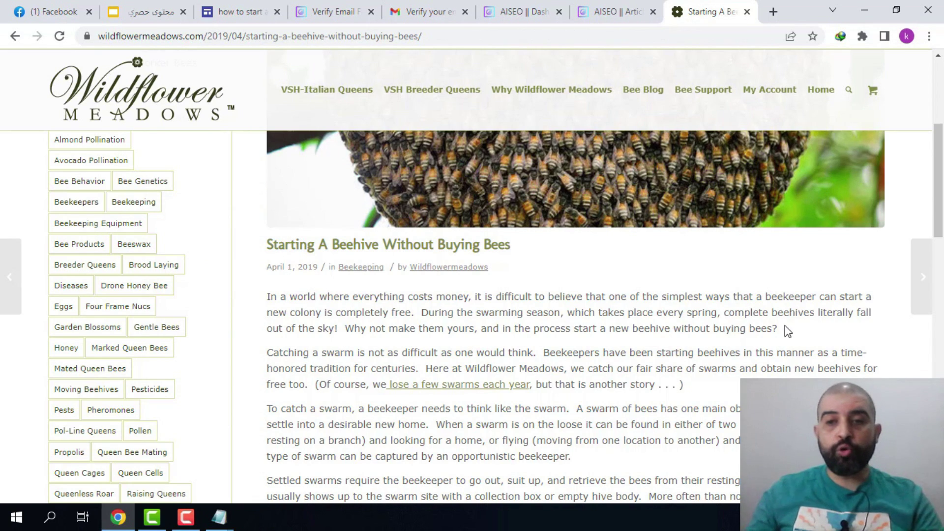
Step: Copy the opening paragraph of the Wildflower Meadows article and paste it into the meta description in AISEO
{"action": "left_click_drag", "start_coordinate": [787, 327], "coordinate": [267, 296]}
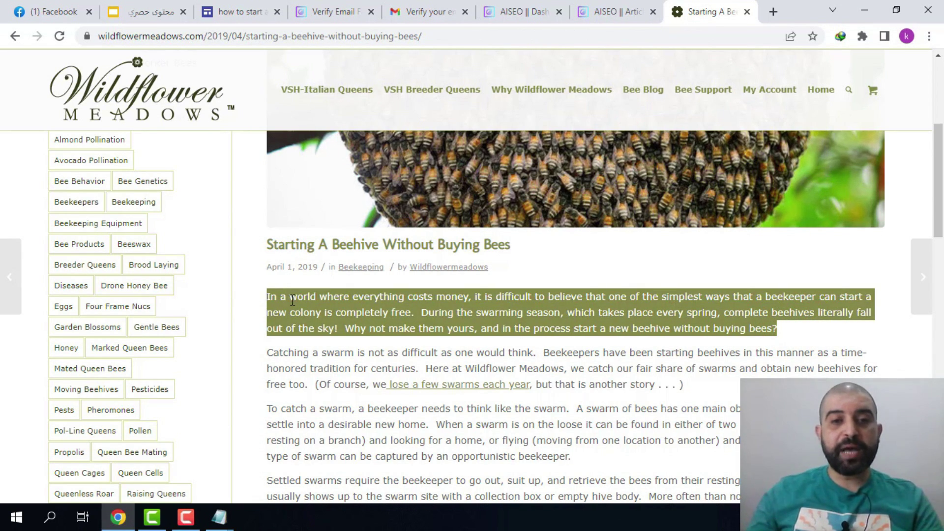
{"action": "right_click", "coordinate": [291, 302]}
{"action": "left_click", "coordinate": [357, 314]}
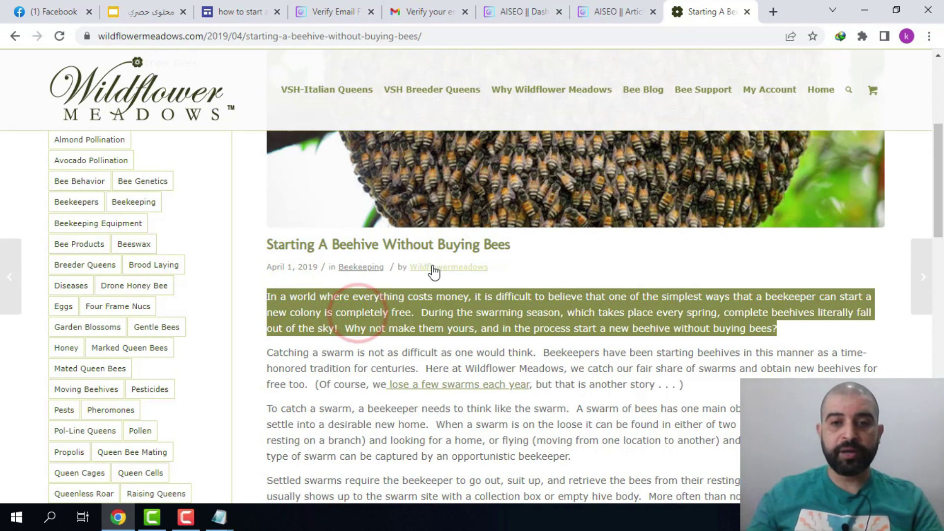
{"action": "left_click", "coordinate": [615, 10]}
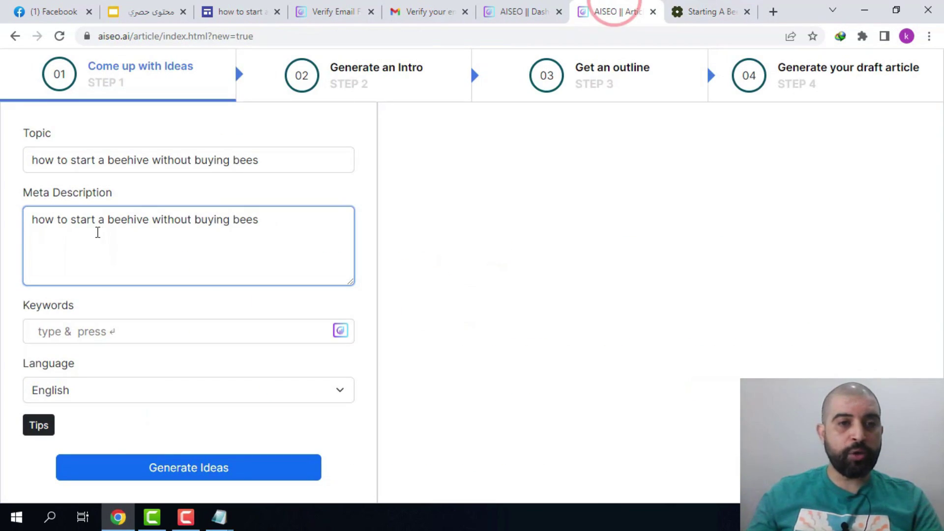
{"action": "right_click", "coordinate": [80, 232]}
{"action": "left_click", "coordinate": [118, 338]}
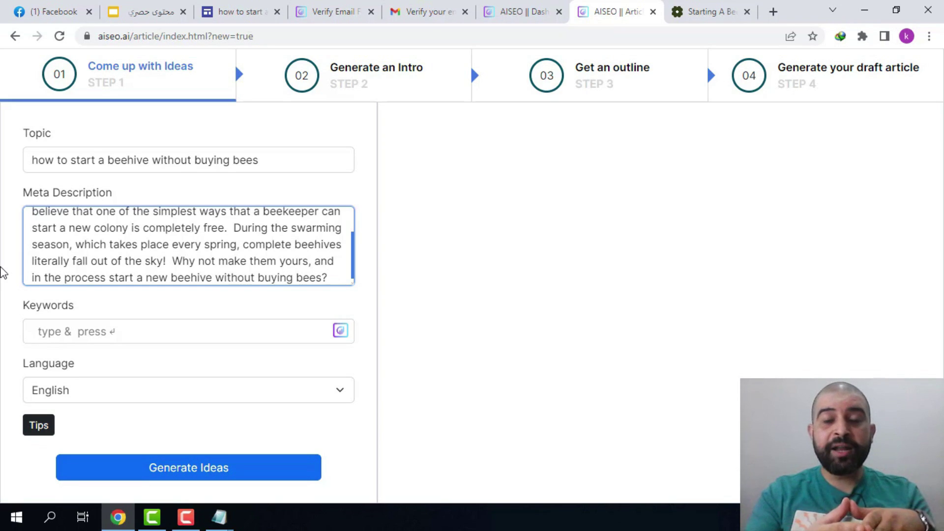
Step: Add the keywords "how to start a beehive without buying bees", "beehive", "beekeeping" and "buying bees" to the article
{"action": "left_click", "coordinate": [63, 312]}
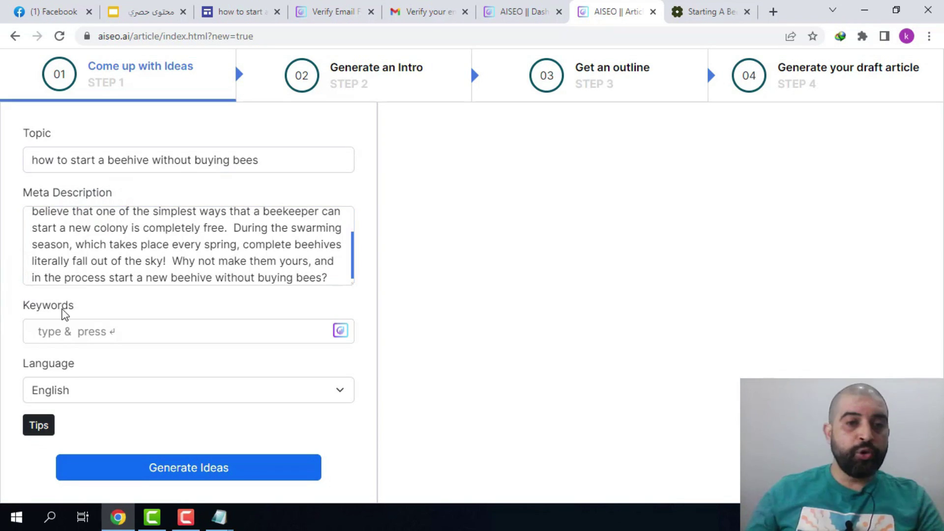
{"action": "right_click", "coordinate": [38, 332]}
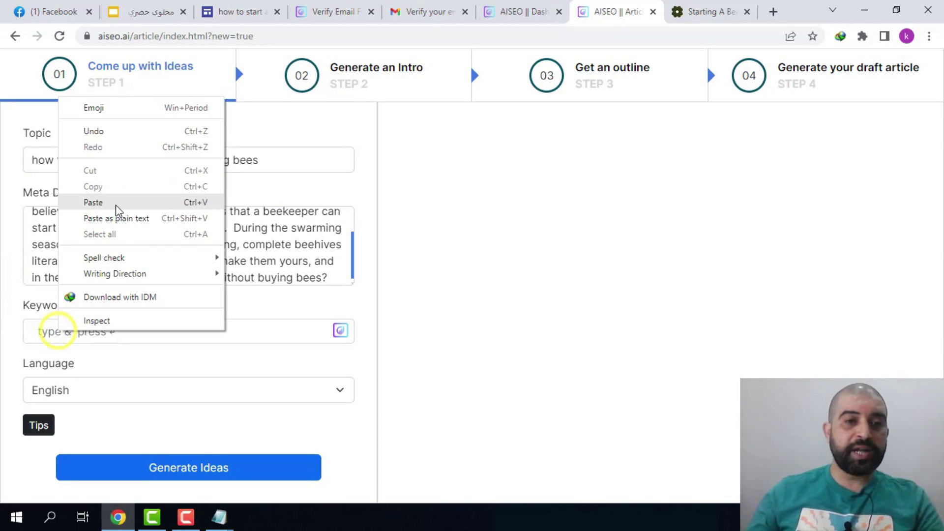
{"action": "left_click", "coordinate": [116, 204]}
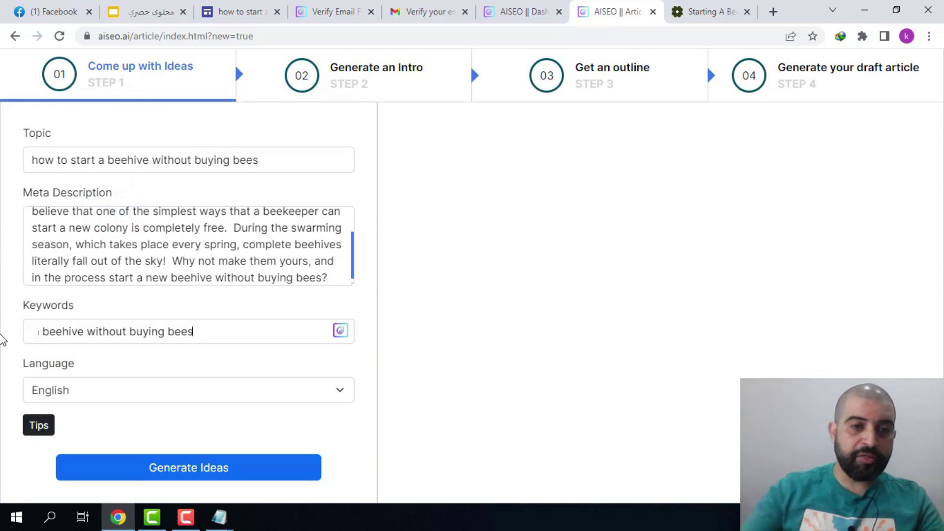
{"action": "key", "text": "Return"}
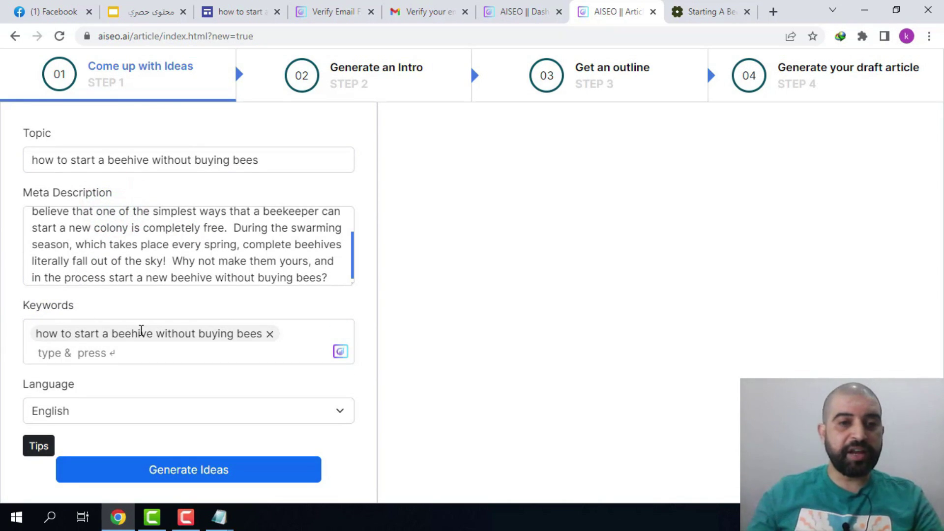
{"action": "type", "text": "beehive"}
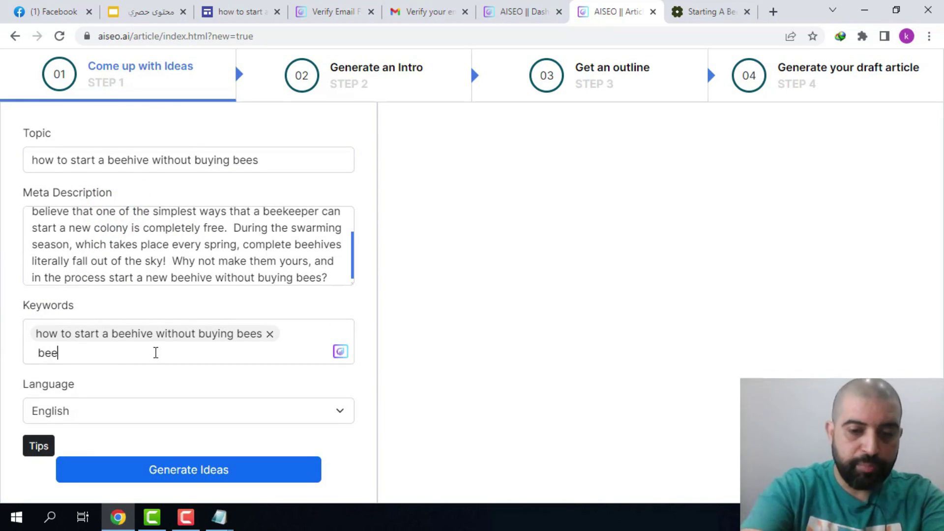
{"action": "key", "text": "Return"}
{"action": "type", "text": "beekeeping"}
{"action": "key", "text": "Return"}
{"action": "type", "text": "buying bees"}
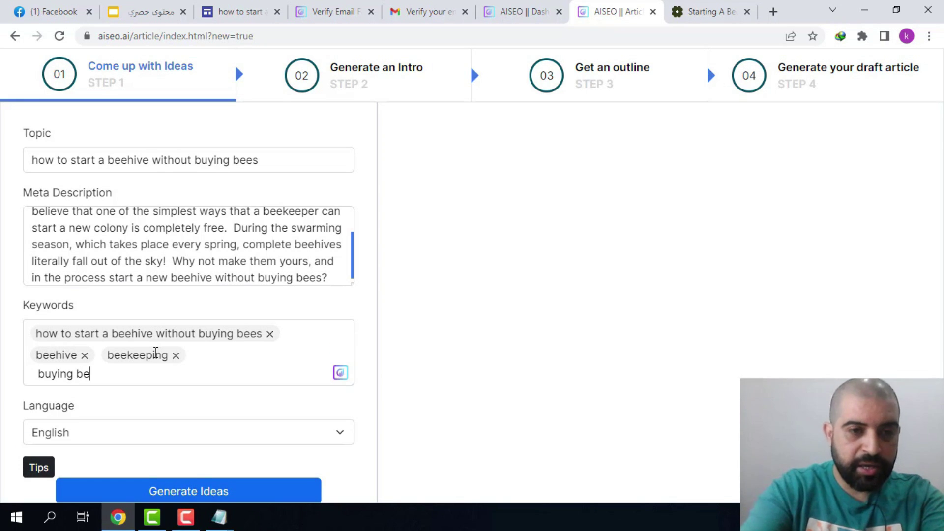
{"action": "key", "text": "Return"}
Step: Generate title ideas for the article in English and review the suggestions
{"action": "scroll", "coordinate": [2, 336], "scroll_direction": "down", "scroll_amount": 1}
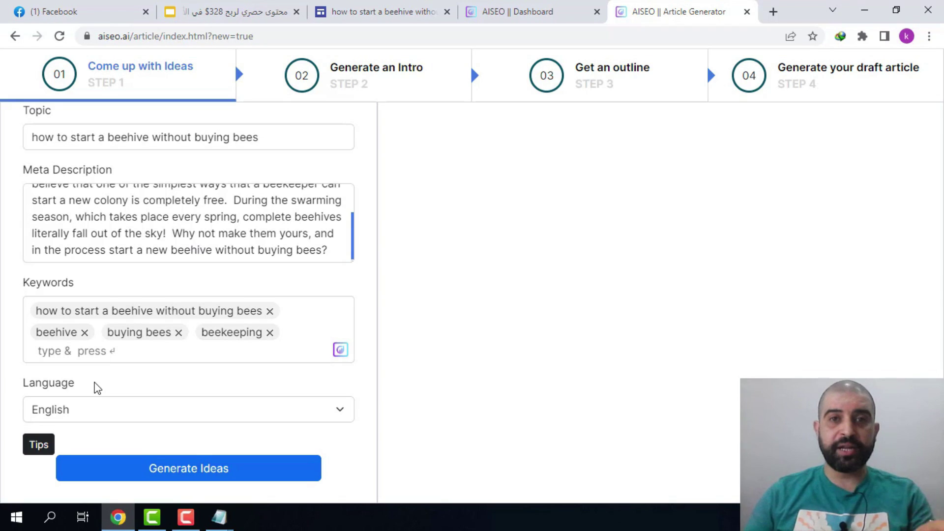
{"action": "left_click", "coordinate": [165, 475]}
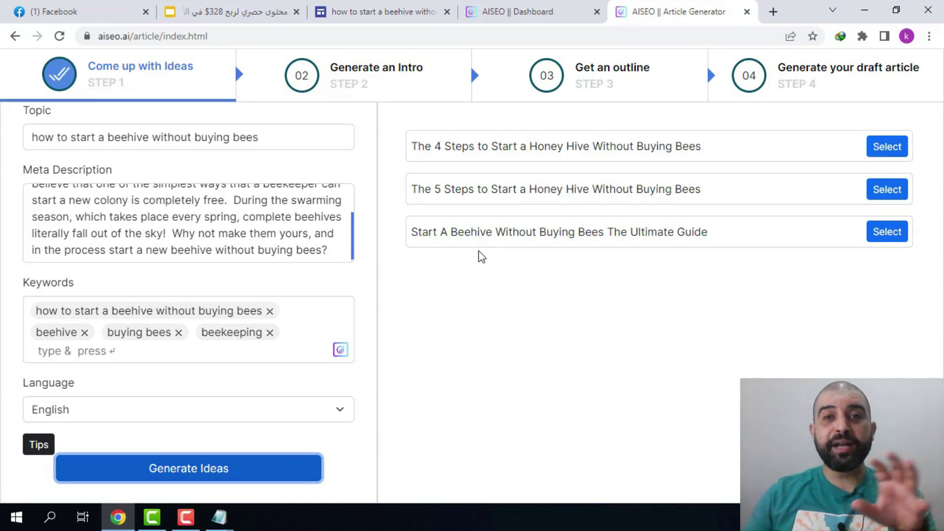
{"action": "left_click", "coordinate": [544, 231]}
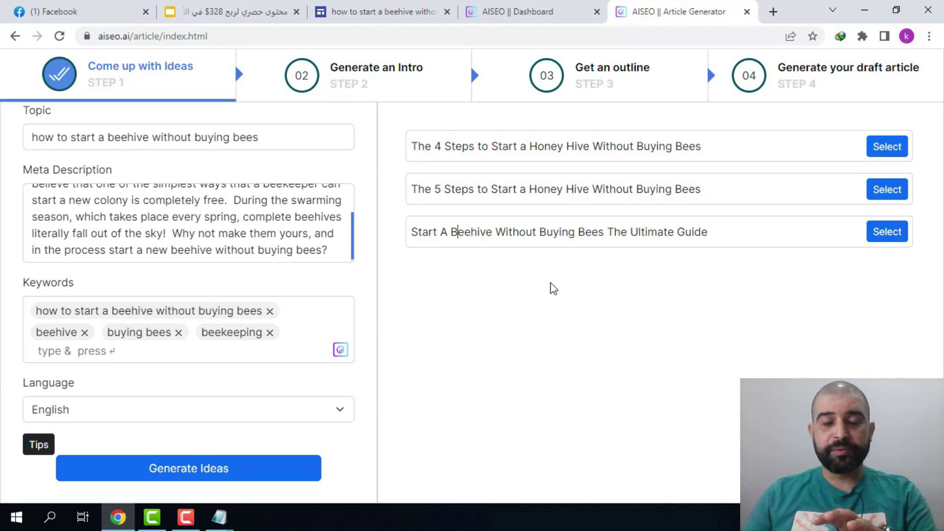
Step: Select the title "Start A Beehive Without Buying Bees The Ultimate Guide" and generate three intros for it
{"action": "left_click", "coordinate": [887, 232]}
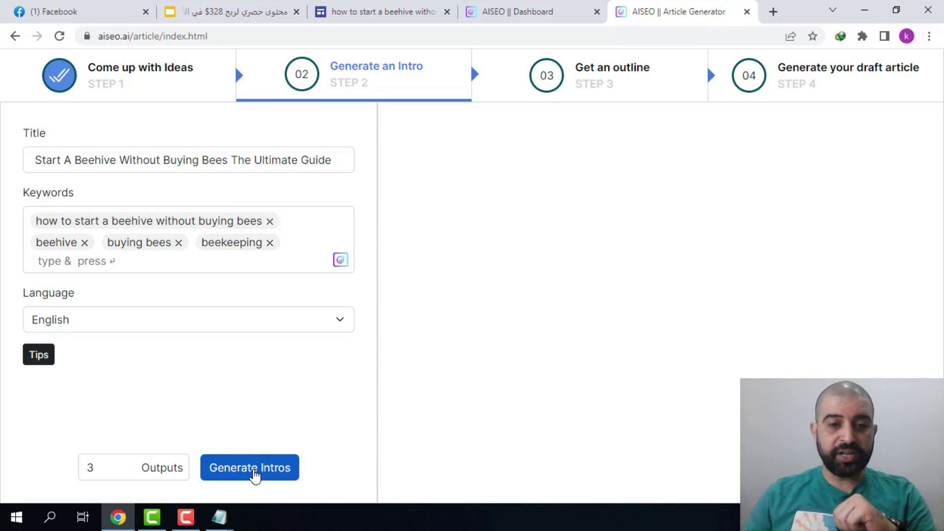
{"action": "left_click", "coordinate": [253, 469]}
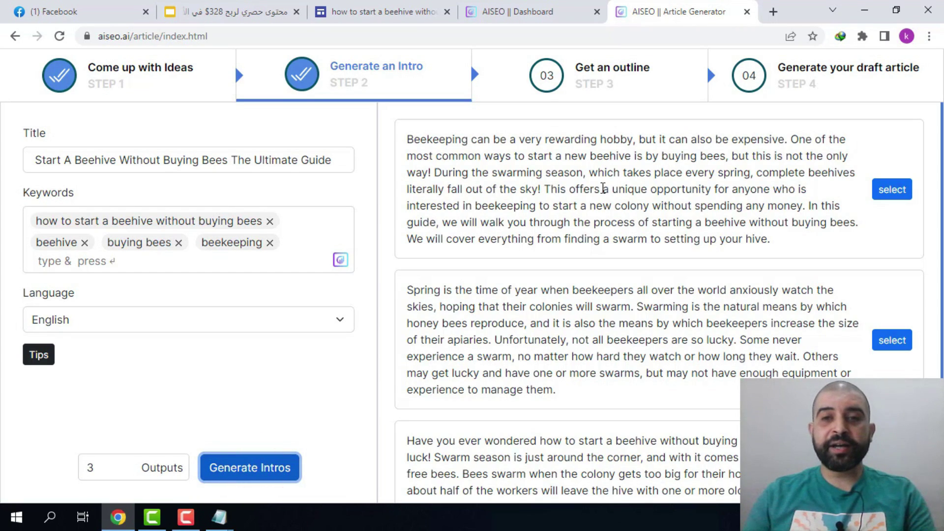
Step: Select the intro beginning "Have you ever wondered how to start a beehive without buying bees?" and generate three English outlines
{"action": "scroll", "coordinate": [603, 189], "scroll_direction": "down", "scroll_amount": 2}
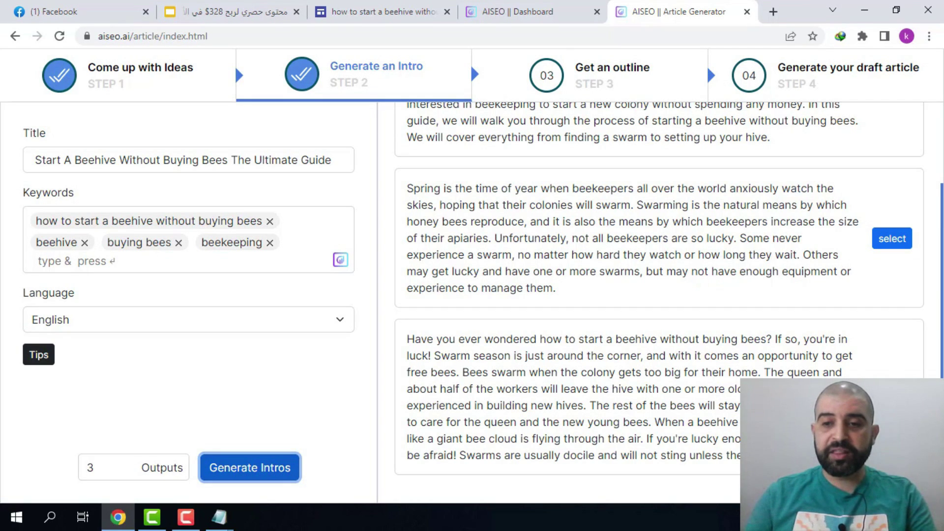
{"action": "left_click", "coordinate": [892, 397]}
{"action": "scroll", "coordinate": [364, 229], "scroll_direction": "down", "scroll_amount": 2}
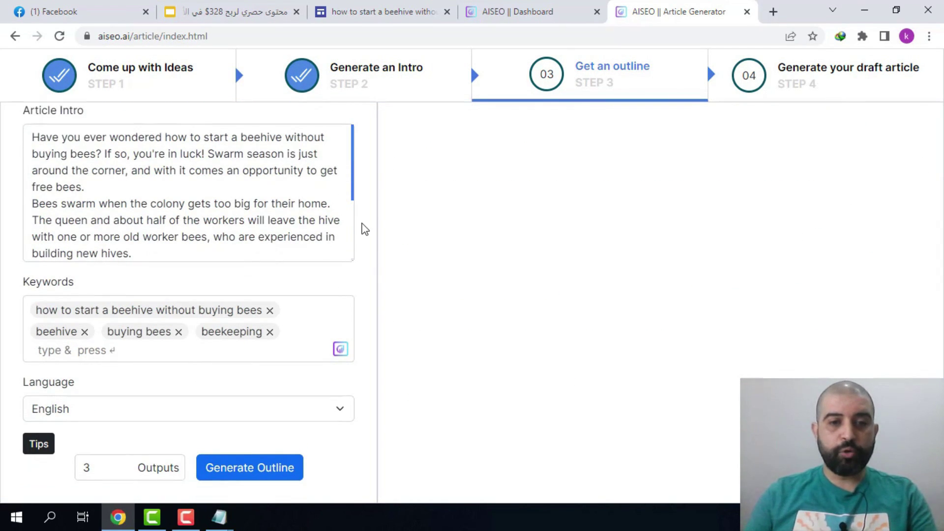
{"action": "left_click", "coordinate": [247, 473]}
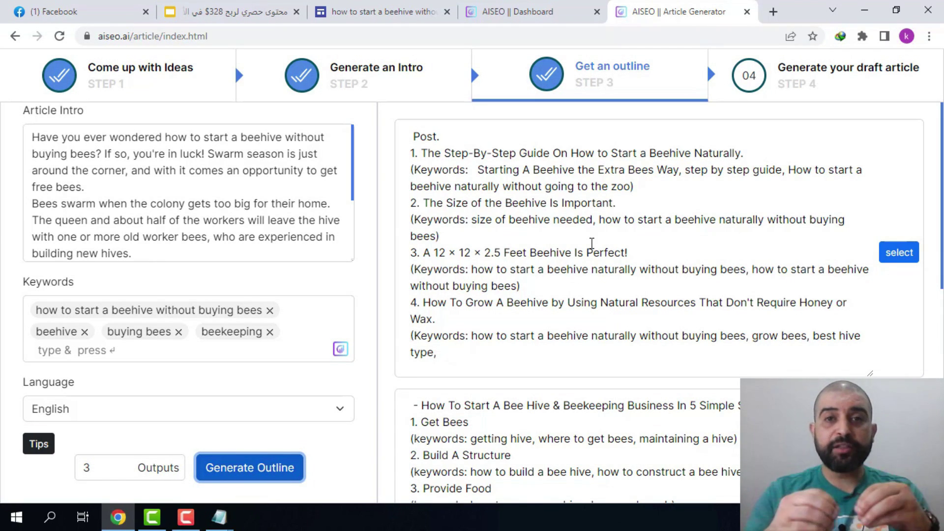
Step: Review the headings and keywords of the three generated article outlines
{"action": "left_click", "coordinate": [638, 150]}
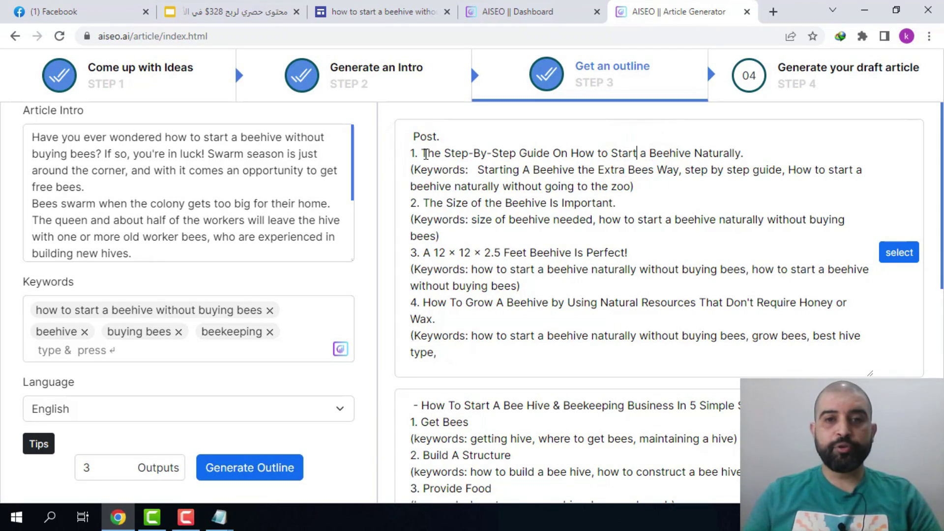
{"action": "left_click_drag", "start_coordinate": [426, 153], "coordinate": [615, 146]}
{"action": "left_click", "coordinate": [614, 146]}
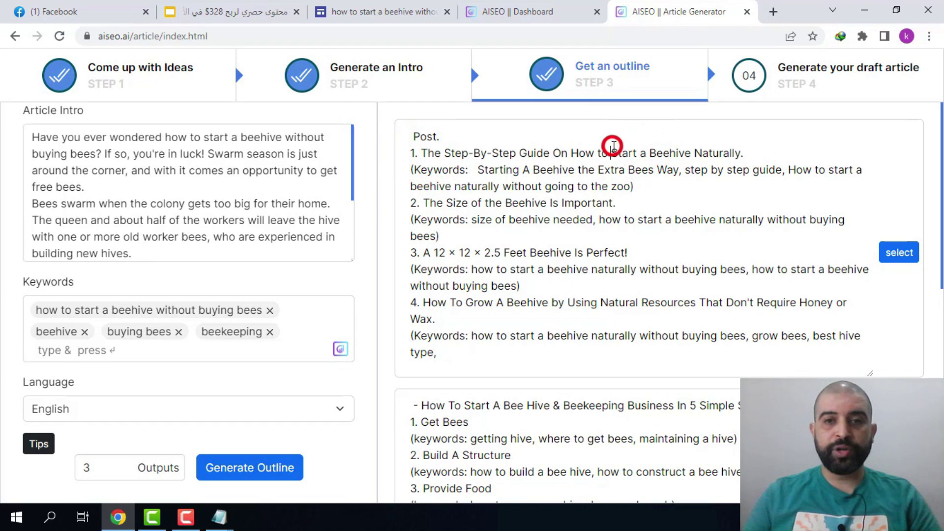
{"action": "left_click", "coordinate": [414, 154]}
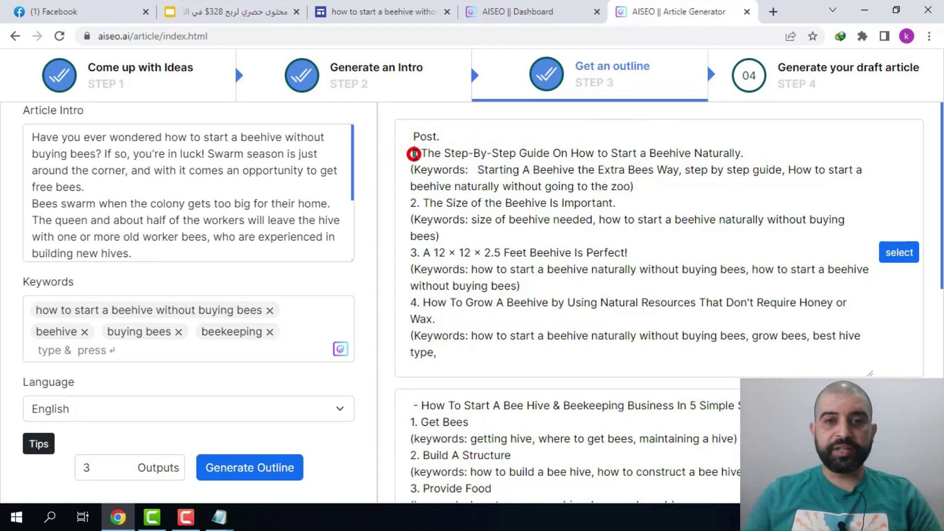
{"action": "left_click", "coordinate": [421, 303]}
{"action": "scroll", "coordinate": [424, 317], "scroll_direction": "down", "scroll_amount": 5}
{"action": "left_click", "coordinate": [424, 317]}
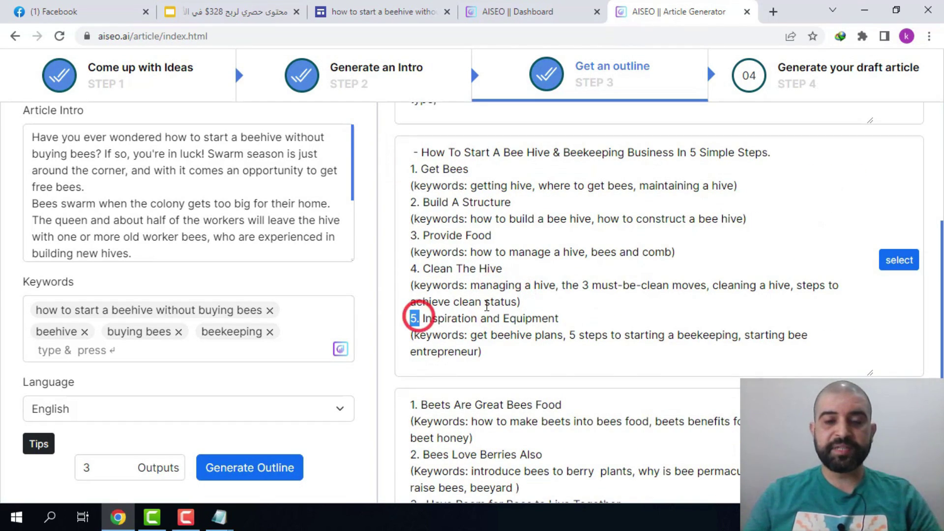
{"action": "scroll", "coordinate": [424, 317], "scroll_direction": "down", "scroll_amount": 4}
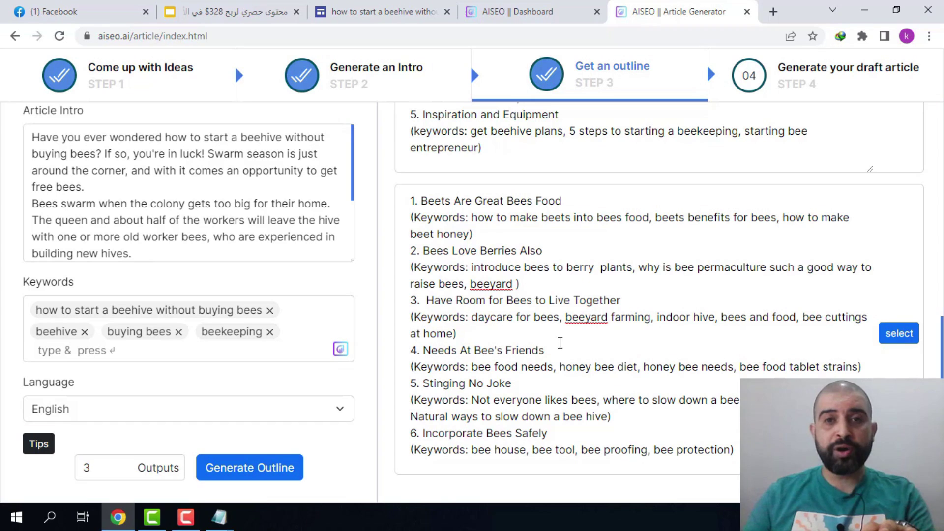
Step: Select the outline that starts with "Beets Are Great Bees Food" and create the blog article from it
{"action": "left_click", "coordinate": [900, 335]}
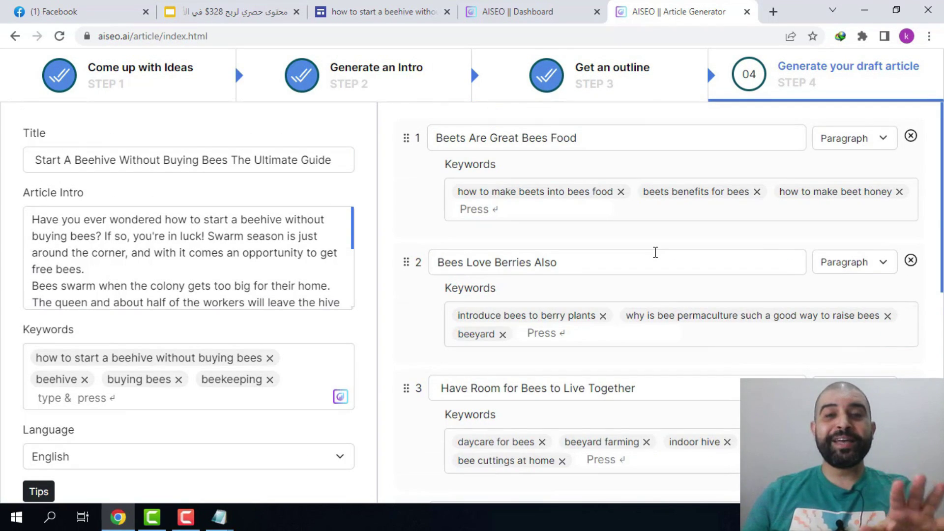
{"action": "scroll", "coordinate": [655, 252], "scroll_direction": "down", "scroll_amount": 8}
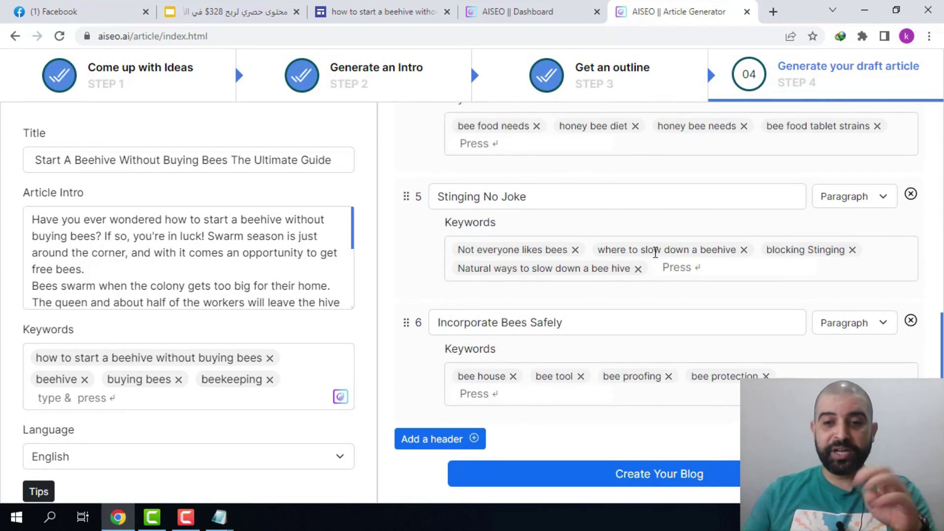
{"action": "left_click", "coordinate": [657, 481]}
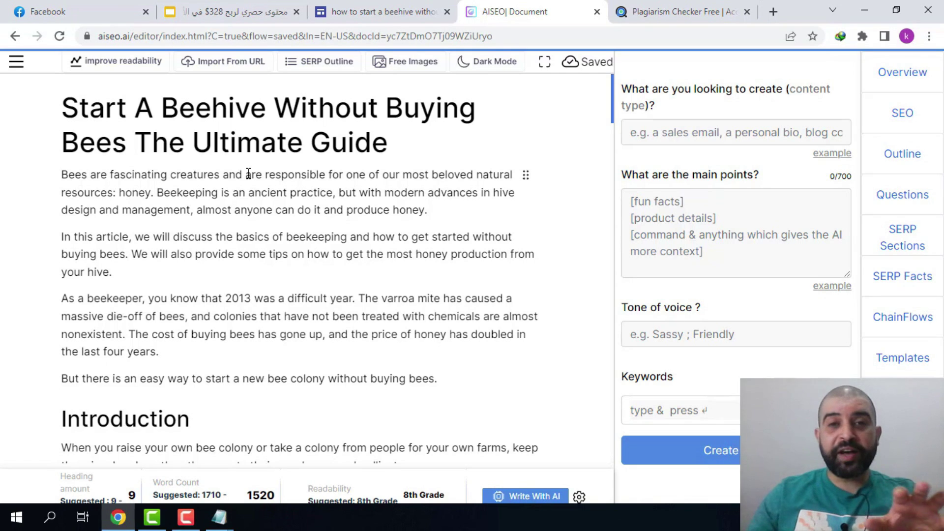
Step: Copy the article's opening paragraphs and Introduction section into Plagiarism Detector and check them for plagiarism
{"action": "left_click_drag", "start_coordinate": [249, 173], "coordinate": [369, 263]}
{"action": "scroll", "coordinate": [245, 173], "scroll_direction": "down", "scroll_amount": 5}
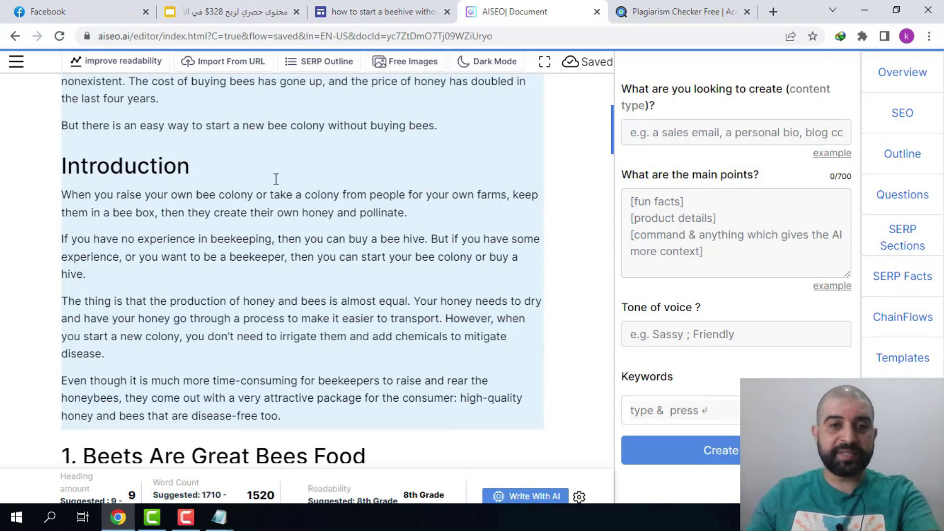
{"action": "key", "text": "ctrl+Tab"}
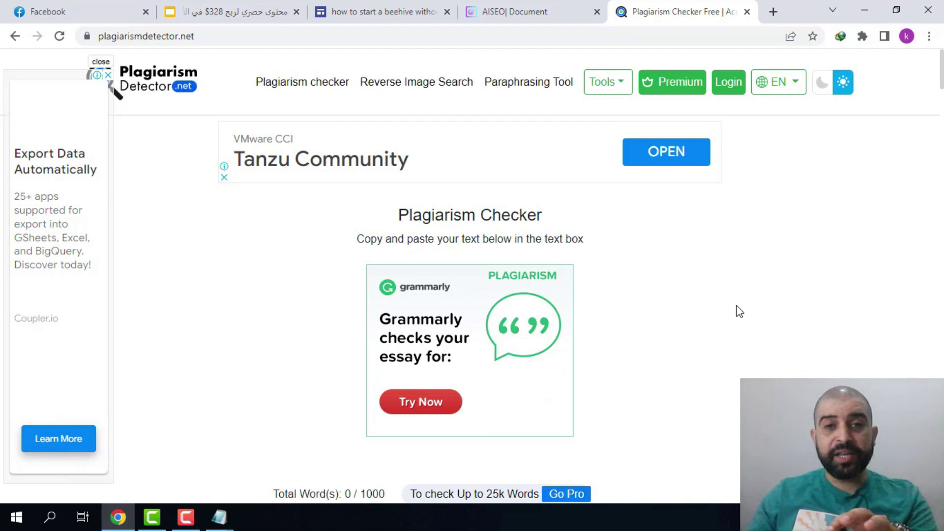
{"action": "left_click", "coordinate": [784, 238]}
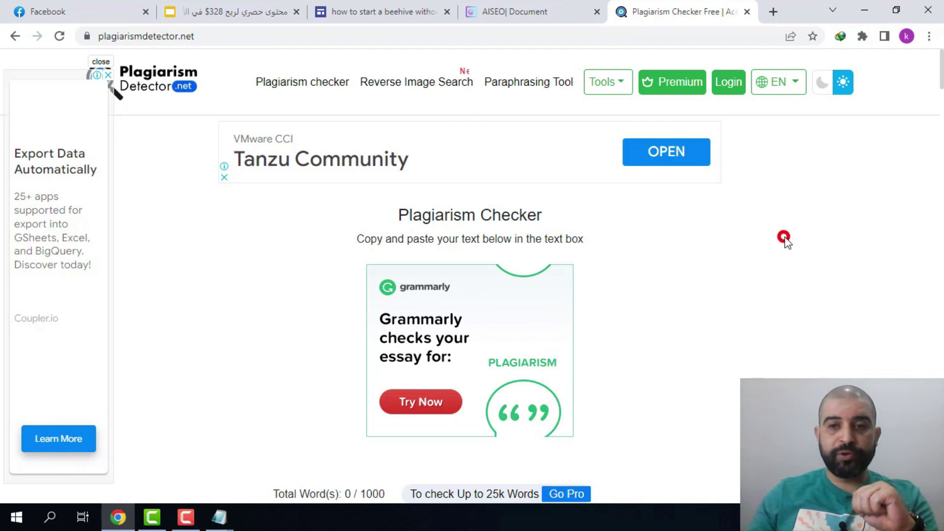
{"action": "scroll", "coordinate": [784, 238], "scroll_direction": "down", "scroll_amount": 10}
{"action": "scroll", "coordinate": [564, 129], "scroll_direction": "up", "scroll_amount": 5}
{"action": "right_click", "coordinate": [412, 337]}
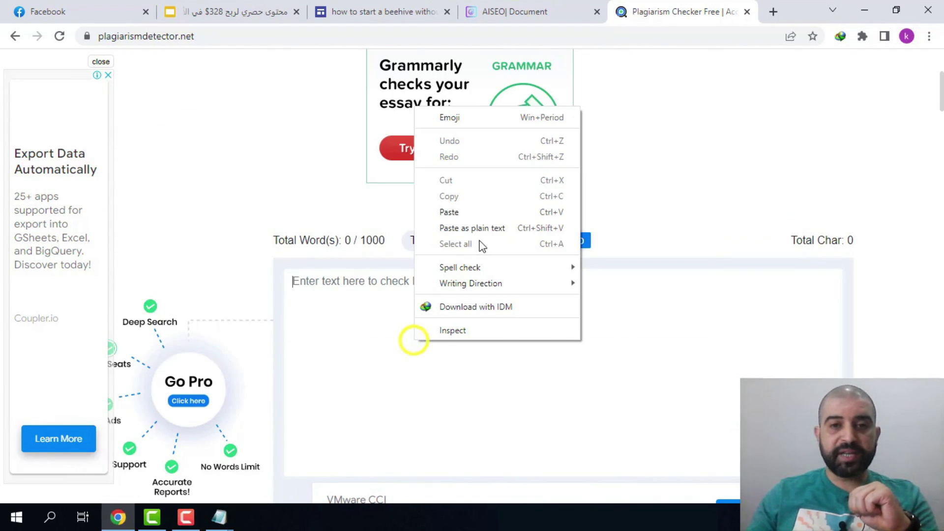
{"action": "left_click", "coordinate": [478, 214]}
{"action": "scroll", "coordinate": [609, 389], "scroll_direction": "down", "scroll_amount": 5}
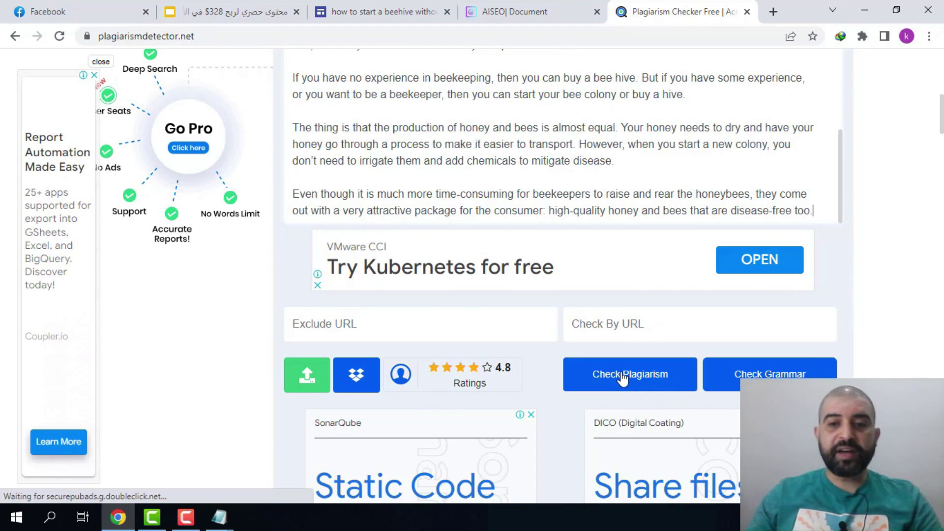
{"action": "left_click", "coordinate": [631, 381]}
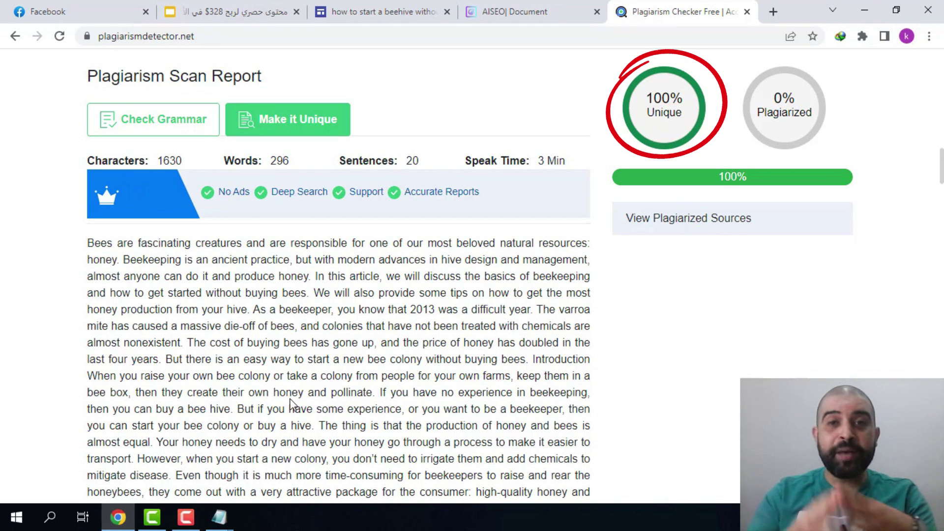
Step: Copy the article from "2. Bees Love Berries Also" up to "5. Stinging No Joke", replace the checker's text with it and check for plagiarism
{"action": "key", "text": "ctrl+shift+Tab"}
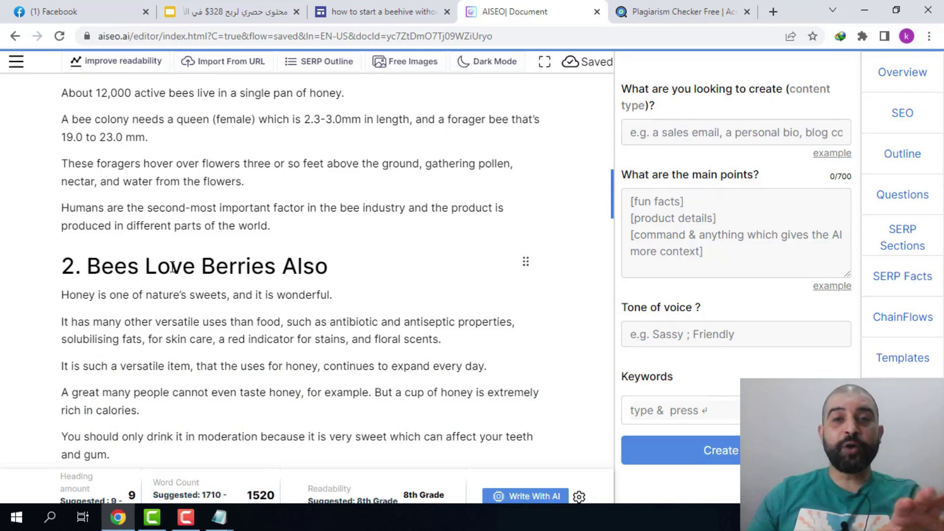
{"action": "triple_click", "coordinate": [170, 268]}
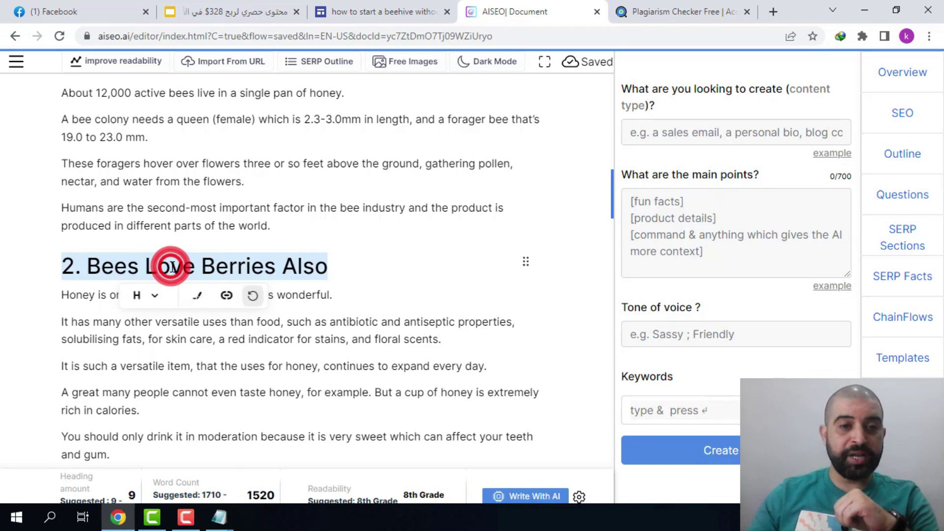
{"action": "scroll", "coordinate": [175, 305], "scroll_direction": "down", "scroll_amount": 5}
{"action": "scroll", "coordinate": [175, 308], "scroll_direction": "down", "scroll_amount": 10}
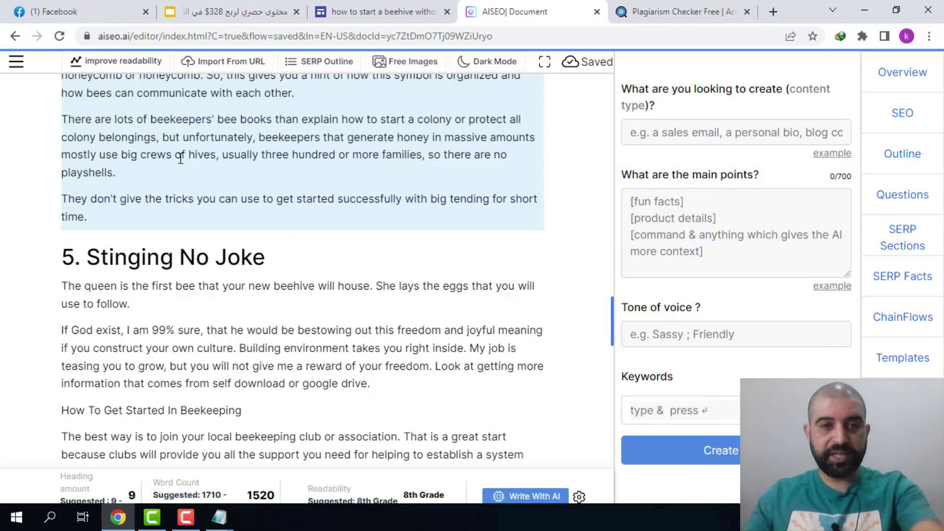
{"action": "left_click", "coordinate": [688, 11]}
{"action": "scroll", "coordinate": [445, 274], "scroll_direction": "up", "scroll_amount": 5}
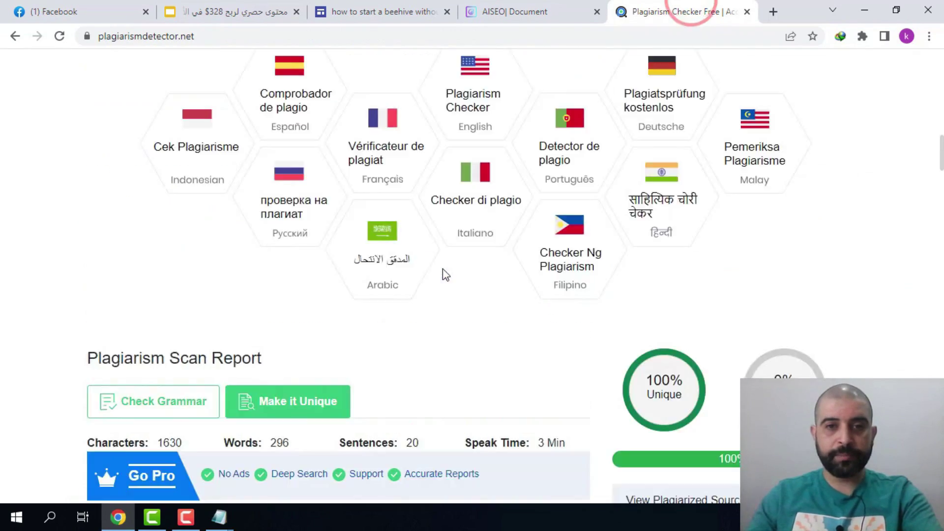
{"action": "scroll", "coordinate": [445, 274], "scroll_direction": "up", "scroll_amount": 9}
{"action": "triple_click", "coordinate": [443, 158]}
{"action": "key", "text": "ctrl+a"}
{"action": "key", "text": "BackSpace"}
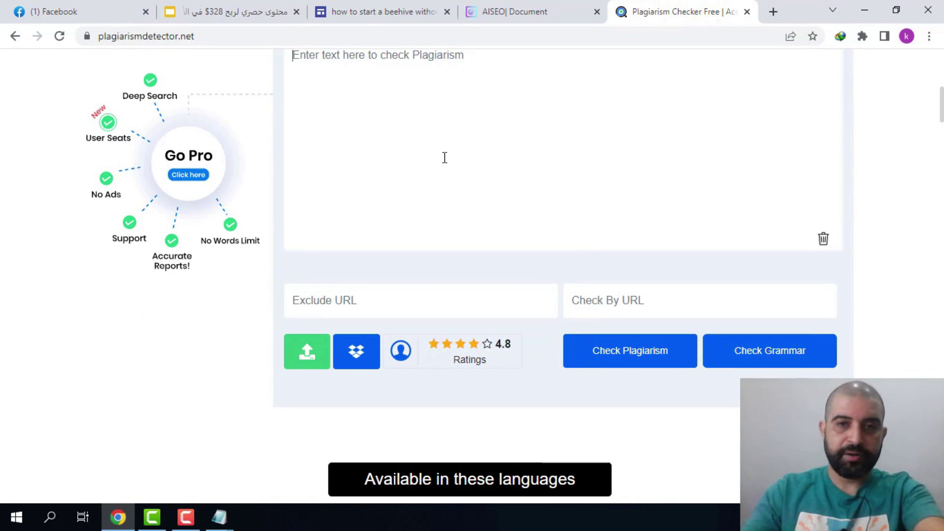
{"action": "key", "text": "ctrl+v"}
{"action": "left_click", "coordinate": [648, 354]}
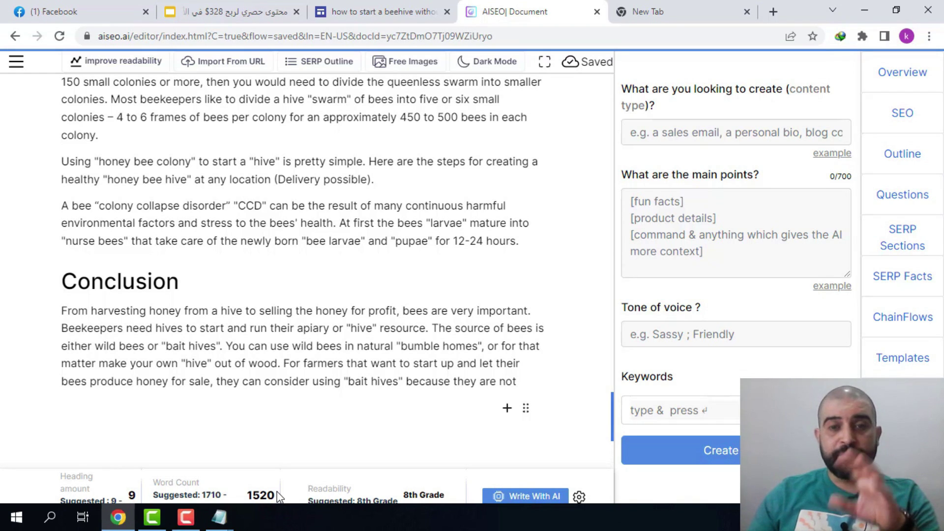
Step: Check the word count of the generated article in AISEO and return to its beginning
{"action": "double_click", "coordinate": [275, 496]}
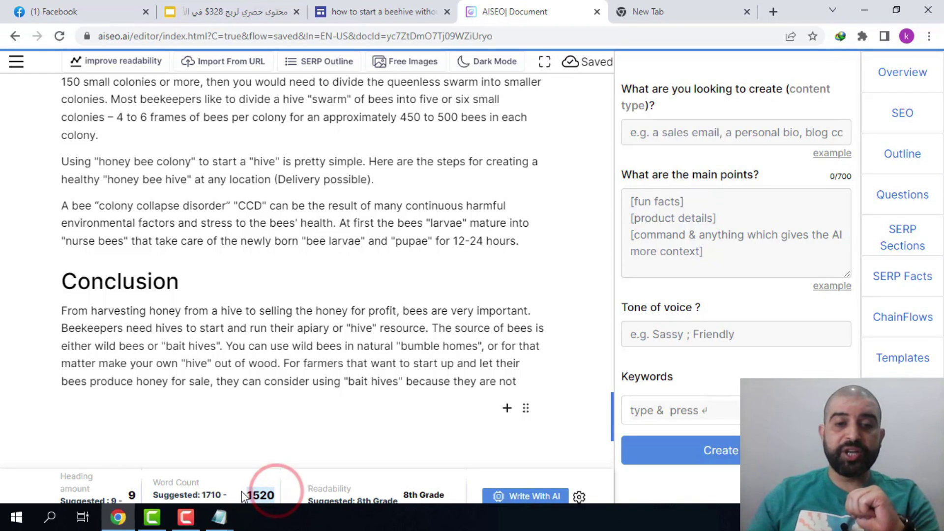
{"action": "left_click", "coordinate": [259, 491]}
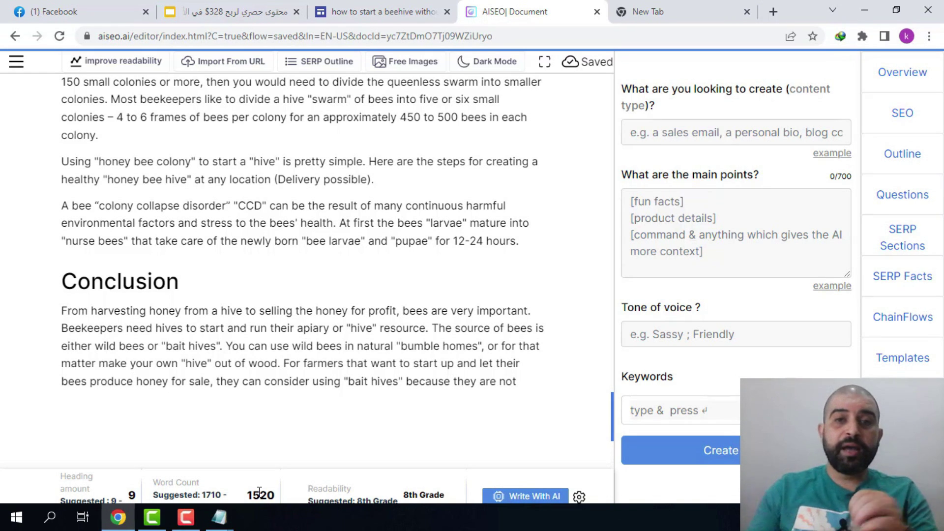
{"action": "scroll", "coordinate": [267, 415], "scroll_direction": "up", "scroll_amount": 20}
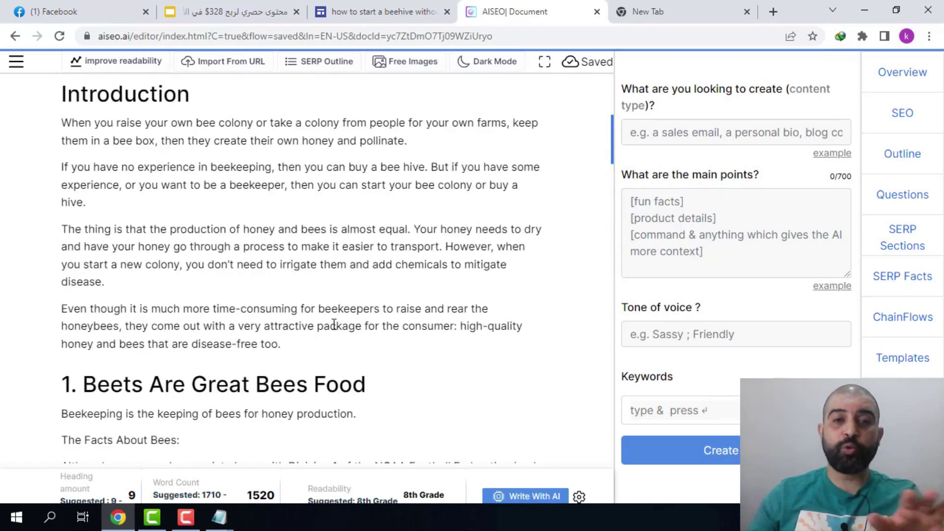
{"action": "scroll", "coordinate": [334, 324], "scroll_direction": "up", "scroll_amount": 6}
Step: Add a text box below the Google Sites banner and paste the article's opening paragraphs from AISEO into it
{"action": "key", "text": "ctrl+shift+Tab"}
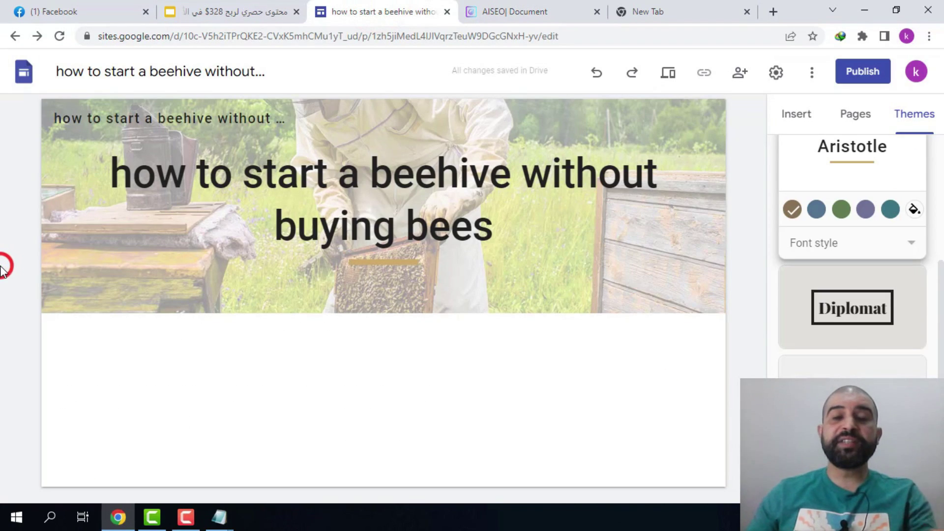
{"action": "mouse_move", "coordinate": [599, 314]}
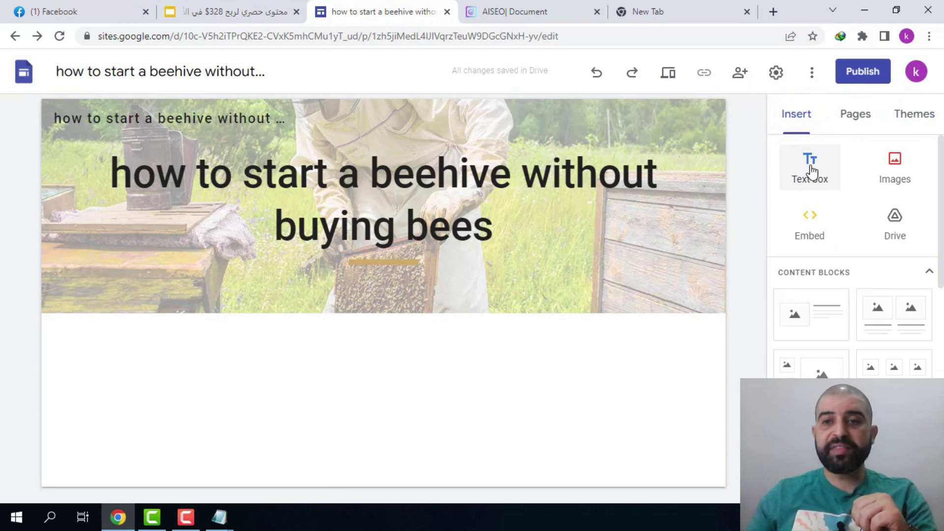
{"action": "left_click", "coordinate": [811, 172]}
{"action": "key", "text": "ctrl+Tab"}
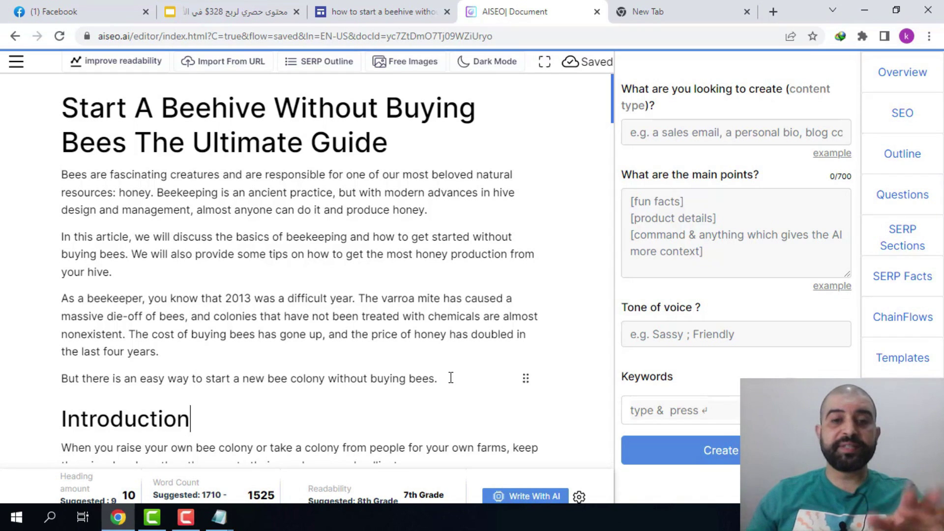
{"action": "left_click_drag", "start_coordinate": [451, 378], "coordinate": [99, 181]}
{"action": "key", "text": "ctrl+c"}
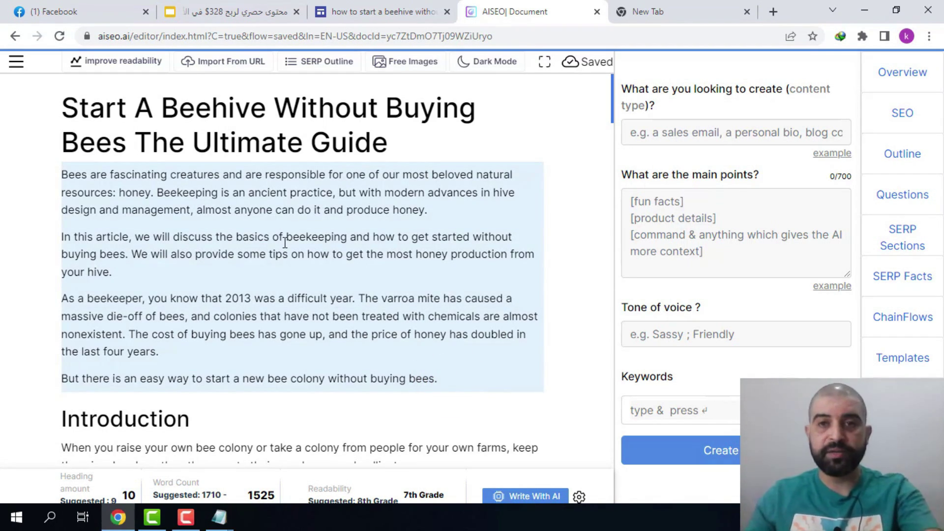
{"action": "key", "text": "ctrl+shift+Tab"}
{"action": "left_click", "coordinate": [274, 329]}
{"action": "key", "text": "ctrl+v"}
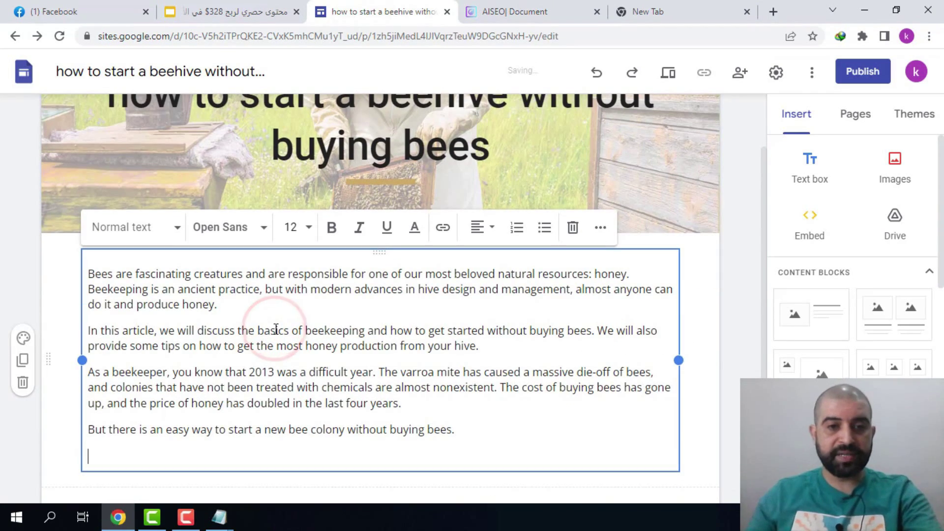
Step: Add another text box below the opening text and paste the article's Introduction heading and paragraphs from AISEO into it
{"action": "left_click", "coordinate": [809, 170]}
{"action": "left_click", "coordinate": [813, 170]}
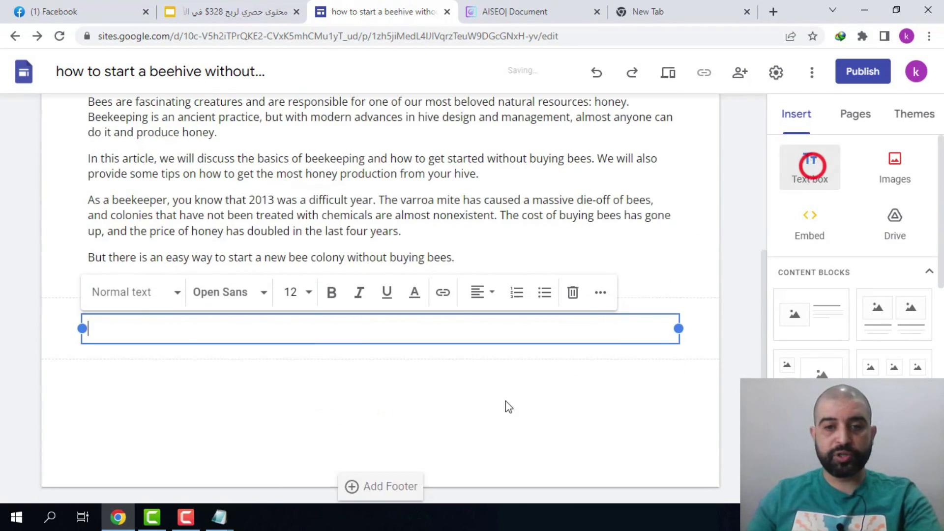
{"action": "left_click", "coordinate": [541, 12]}
{"action": "scroll", "coordinate": [197, 209], "scroll_direction": "down", "scroll_amount": 5}
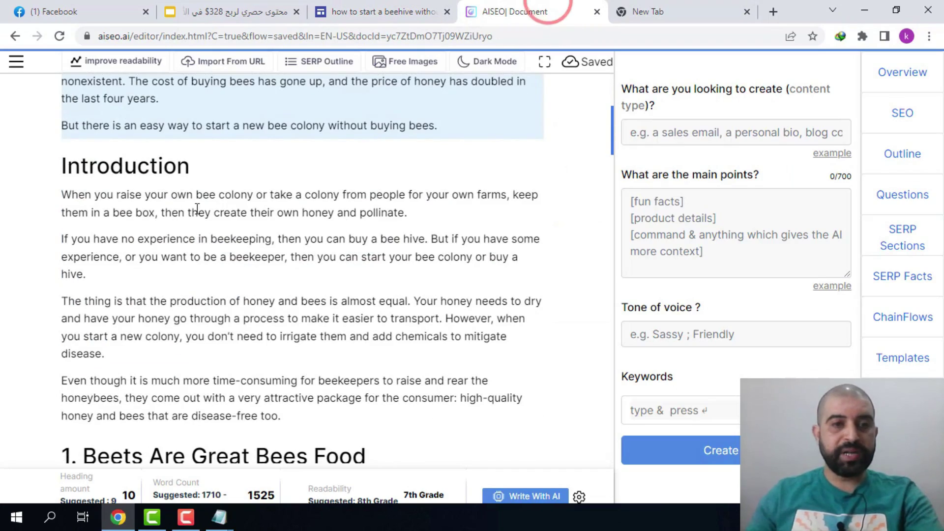
{"action": "double_click", "coordinate": [120, 163]}
{"action": "left_click_drag", "start_coordinate": [120, 163], "coordinate": [256, 399]}
{"action": "key", "text": "ctrl+c"}
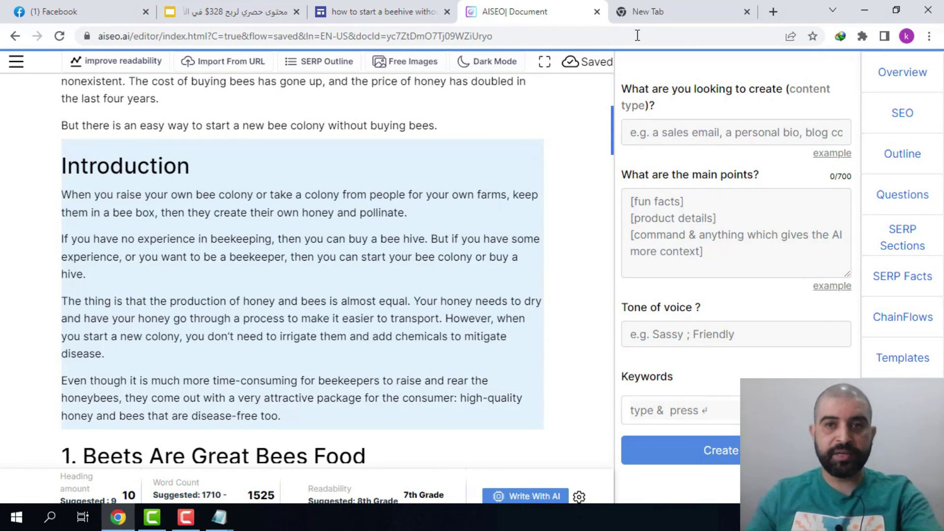
{"action": "left_click", "coordinate": [394, 11]}
{"action": "key", "text": "ctrl+v"}
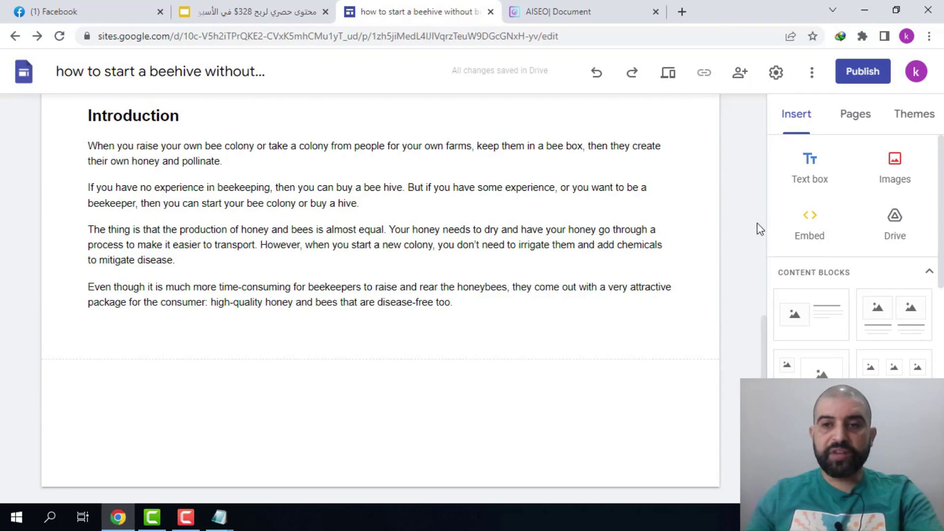
Step: Add a text box below the Introduction and paste the article's "1. Beets Are Great Bees Food" section from AISEO into it
{"action": "left_click", "coordinate": [810, 167]}
{"action": "key", "text": "ctrl+Tab"}
{"action": "scroll", "coordinate": [449, 280], "scroll_direction": "down", "scroll_amount": 5}
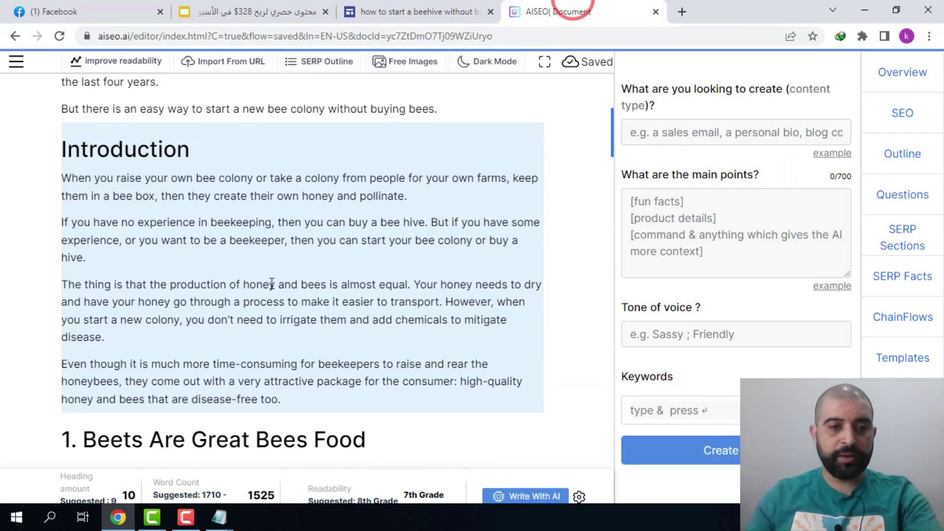
{"action": "triple_click", "coordinate": [120, 200]}
{"action": "left_click_drag", "start_coordinate": [120, 201], "coordinate": [245, 221]}
{"action": "scroll", "coordinate": [245, 222], "scroll_direction": "down", "scroll_amount": 5}
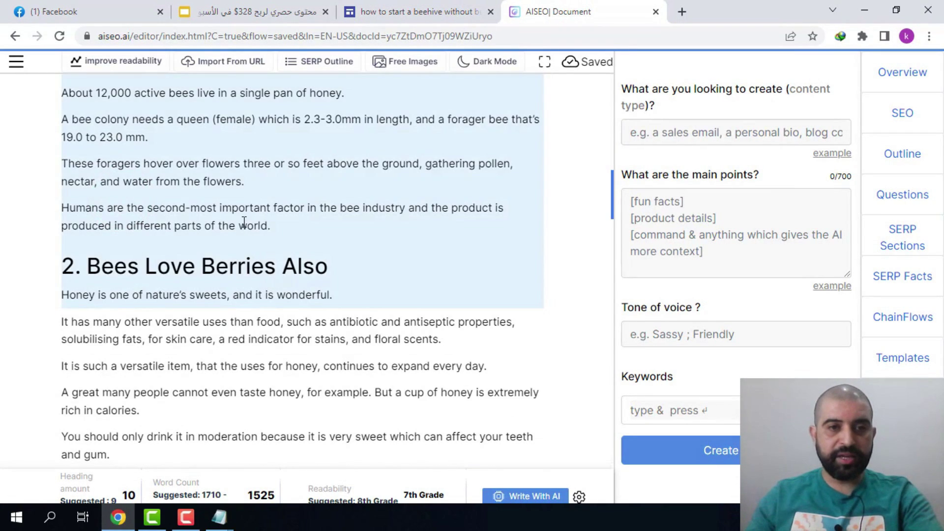
{"action": "scroll", "coordinate": [224, 175], "scroll_direction": "up", "scroll_amount": 5}
{"action": "scroll", "coordinate": [261, 193], "scroll_direction": "down", "scroll_amount": 5}
{"action": "key", "text": "ctrl+c"}
{"action": "left_click", "coordinate": [418, 11]}
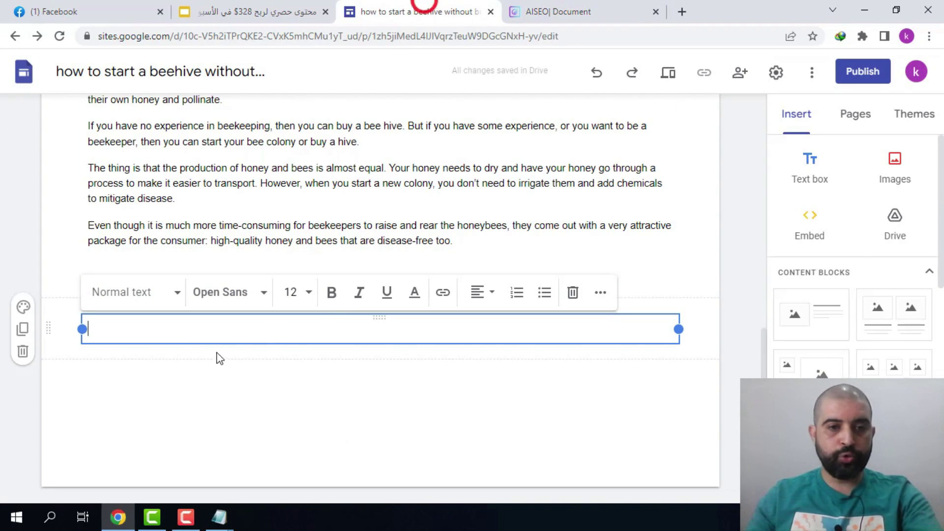
{"action": "key", "text": "ctrl+v"}
{"action": "scroll", "coordinate": [716, 261], "scroll_direction": "down", "scroll_amount": 8}
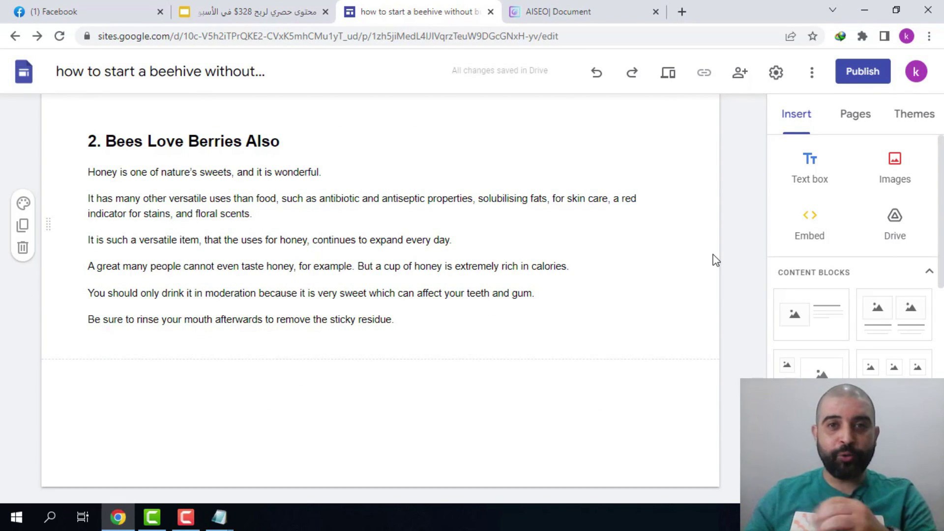
{"action": "scroll", "coordinate": [716, 261], "scroll_direction": "up", "scroll_amount": 10}
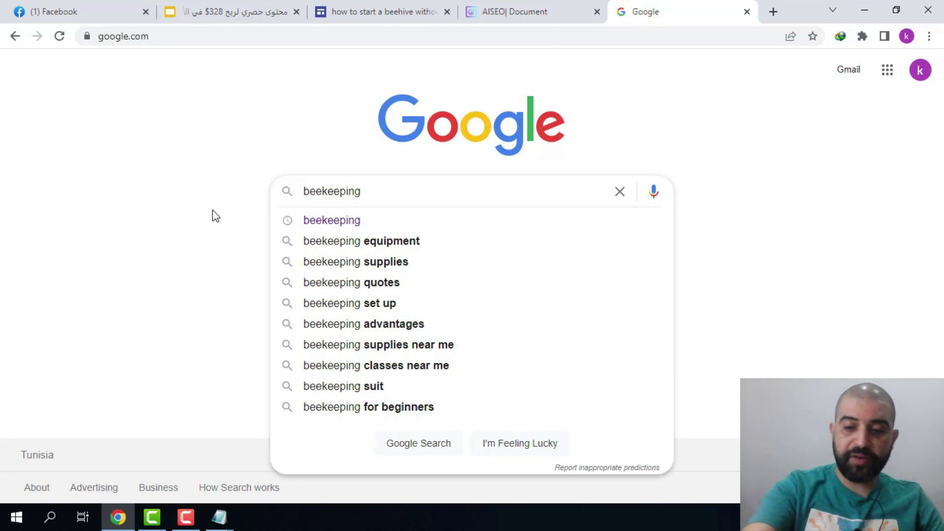
Step: Search Google Images for "beekeeping" and limit the usage rights to Creative Commons licenses
{"action": "key", "text": "Return"}
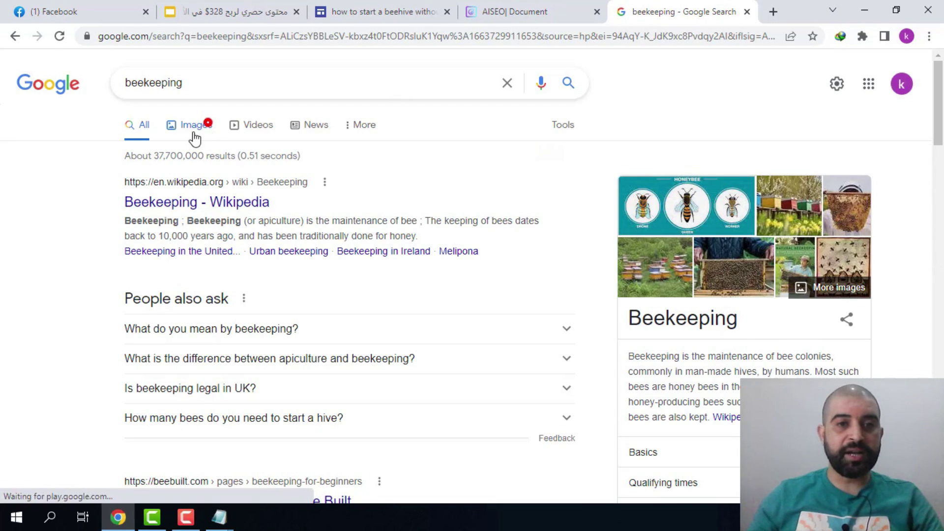
{"action": "left_click", "coordinate": [200, 125]}
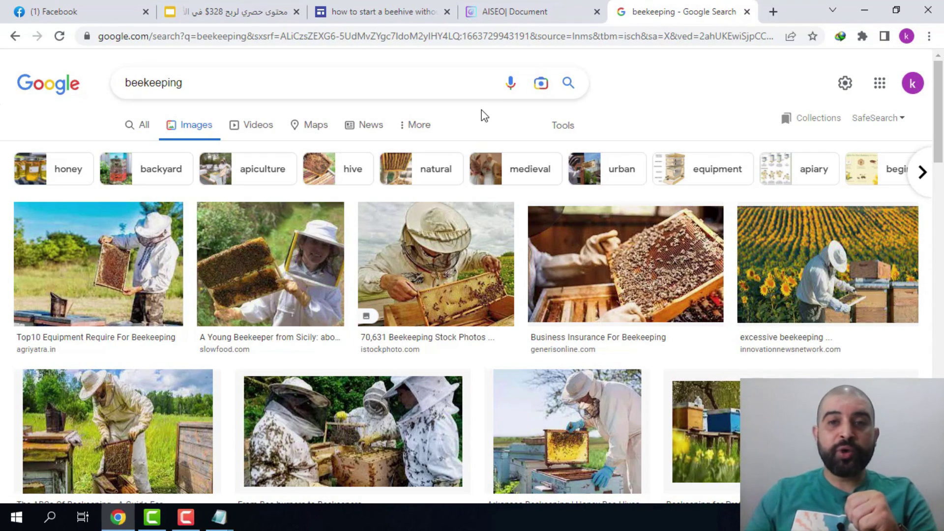
{"action": "left_click", "coordinate": [564, 125]}
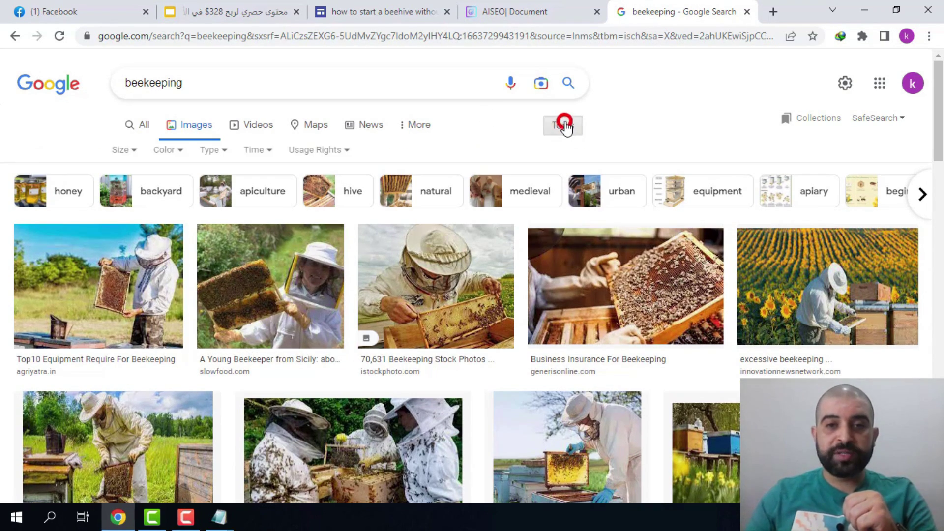
{"action": "left_click", "coordinate": [325, 153]}
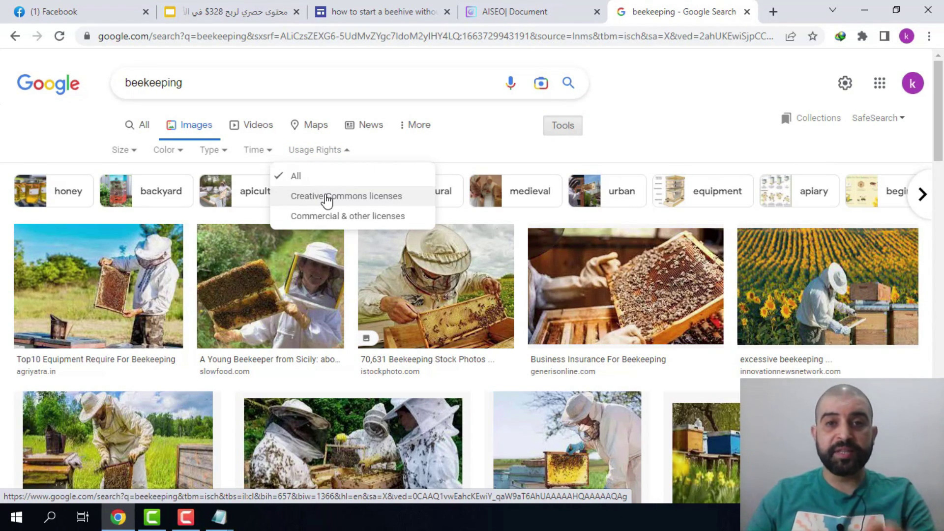
{"action": "left_click", "coordinate": [337, 197]}
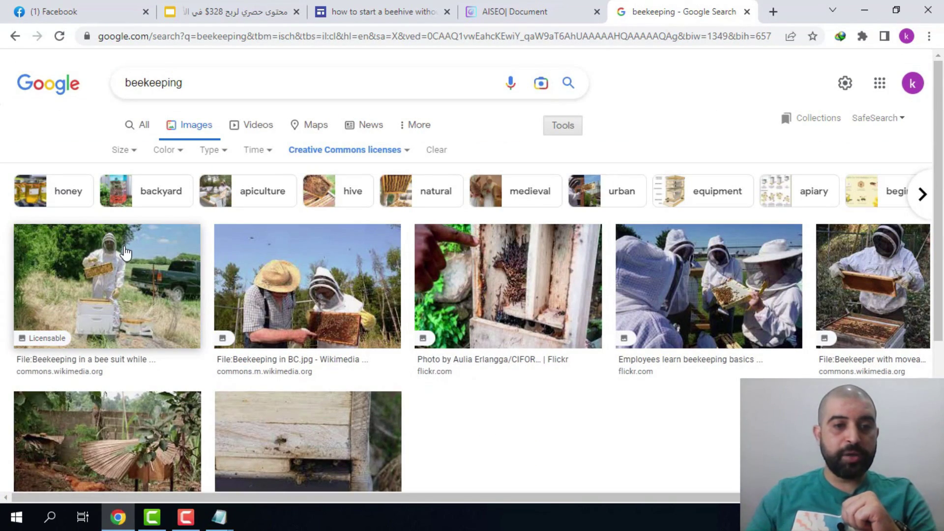
Step: Save the Wikimedia Commons photo of the beekeeper in a bee suit holding a honeycomb to the computer and close its preview
{"action": "left_click", "coordinate": [124, 247]}
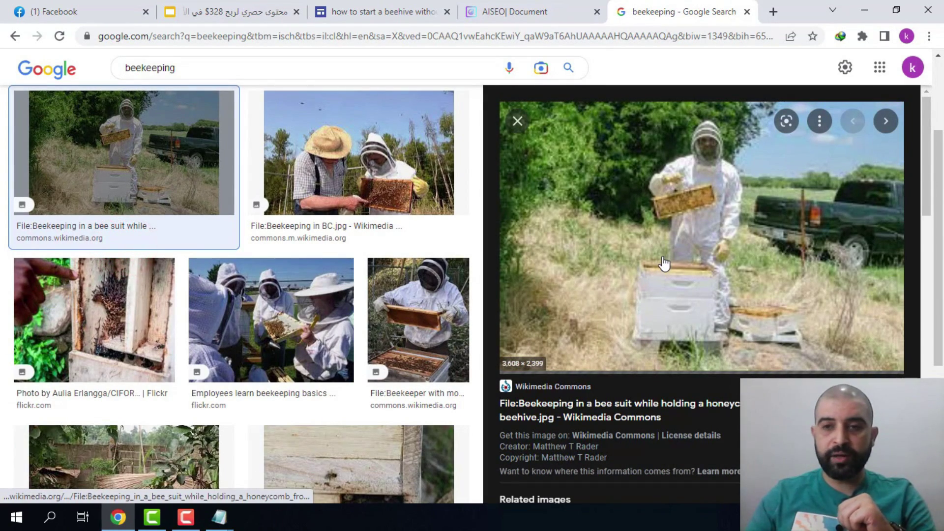
{"action": "right_click", "coordinate": [663, 182]}
{"action": "left_click", "coordinate": [722, 328]}
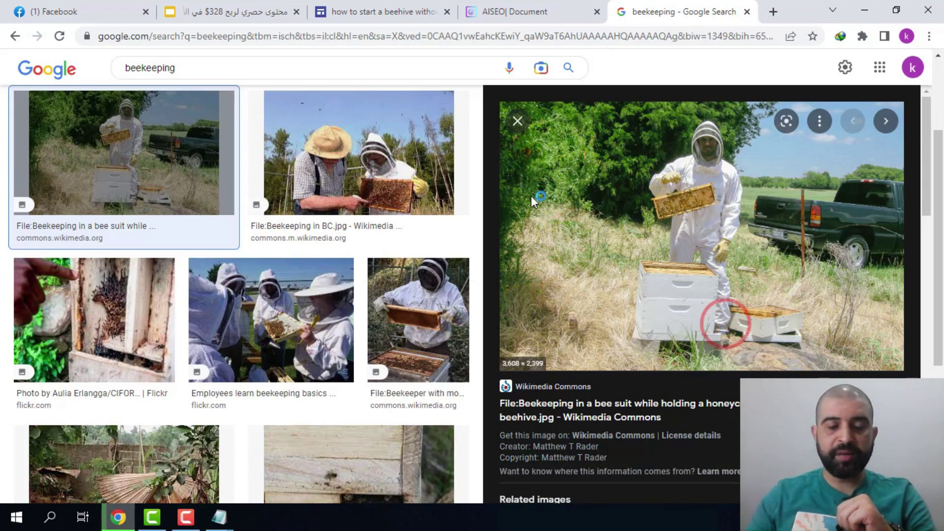
{"action": "left_click", "coordinate": [352, 308]}
{"action": "key", "text": "Escape"}
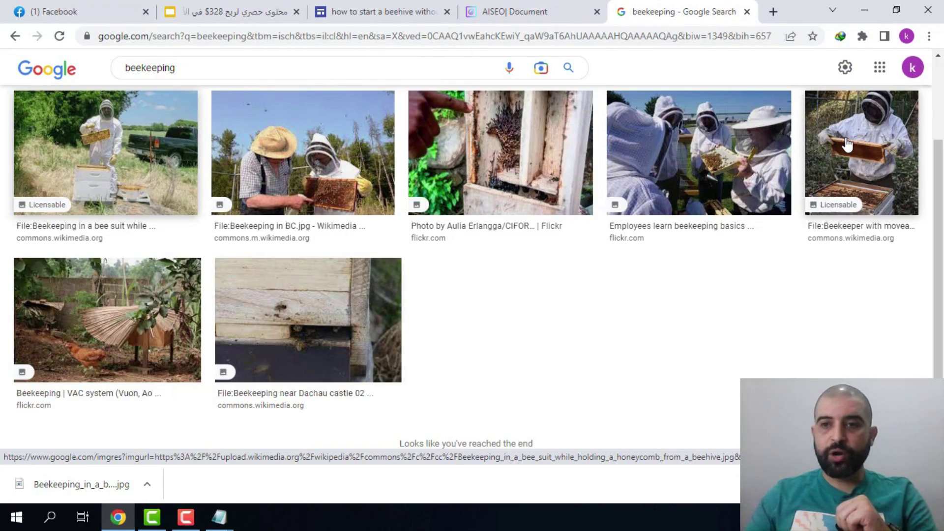
Step: Save the Wikimedia Commons photo "Beekeeper with moveable comb hive" to the computer
{"action": "left_click", "coordinate": [846, 143]}
{"action": "right_click", "coordinate": [669, 178]}
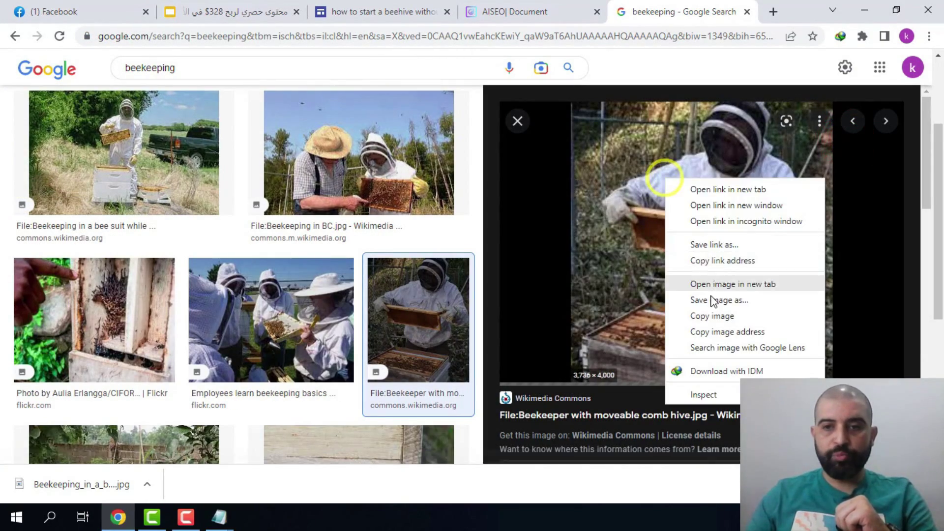
{"action": "left_click", "coordinate": [711, 299]}
{"action": "left_click", "coordinate": [359, 302]}
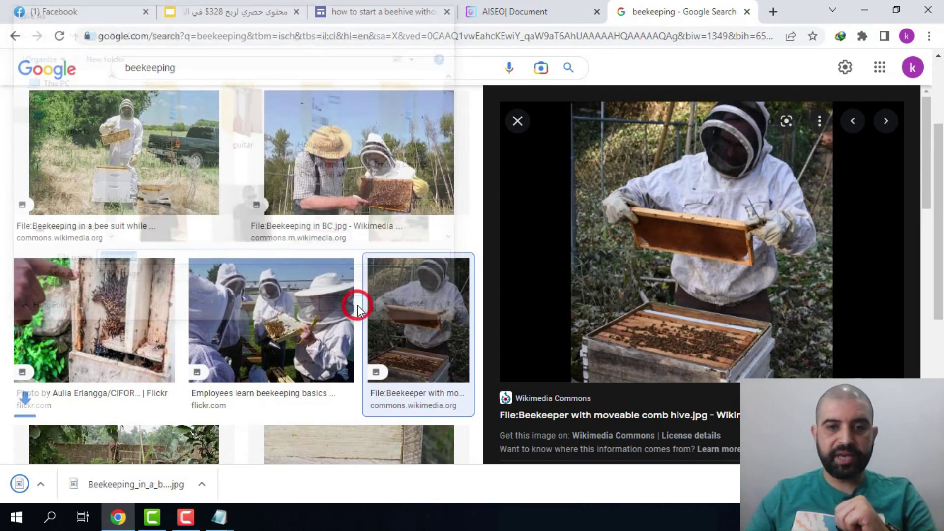
Step: Upload the beekeeping-guide image from the desktop to the Google Sites page near the Introduction section, and adjust its size and placement
{"action": "left_click", "coordinate": [408, 10]}
{"action": "scroll", "coordinate": [458, 199], "scroll_direction": "up", "scroll_amount": 5}
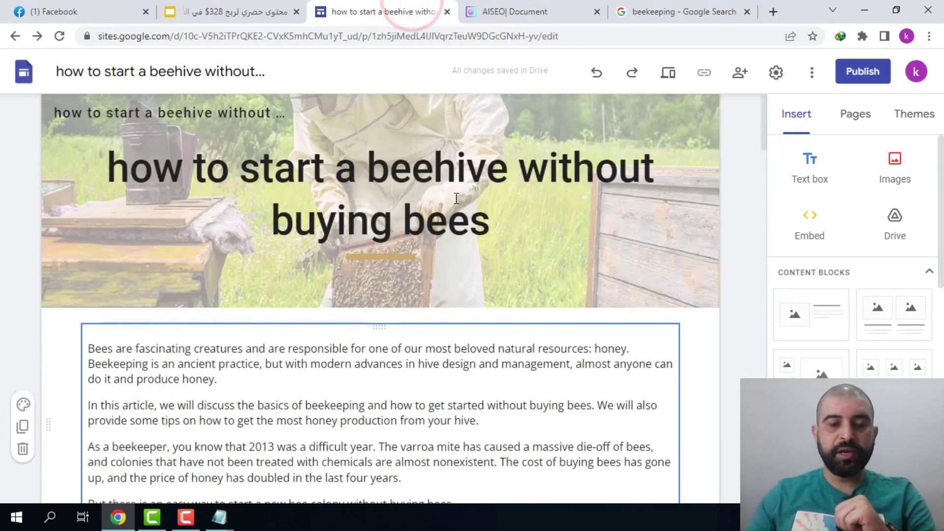
{"action": "scroll", "coordinate": [457, 199], "scroll_direction": "down", "scroll_amount": 10}
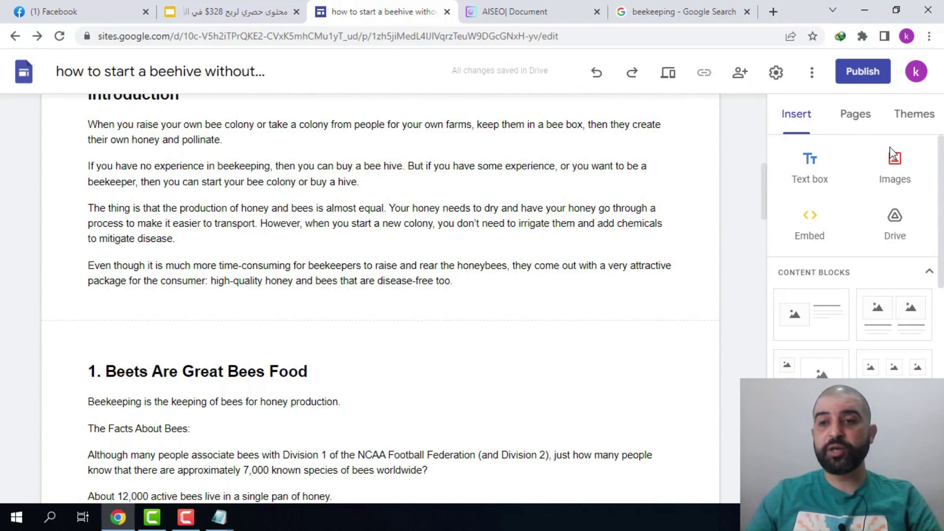
{"action": "left_click", "coordinate": [898, 160]}
{"action": "left_click", "coordinate": [893, 212]}
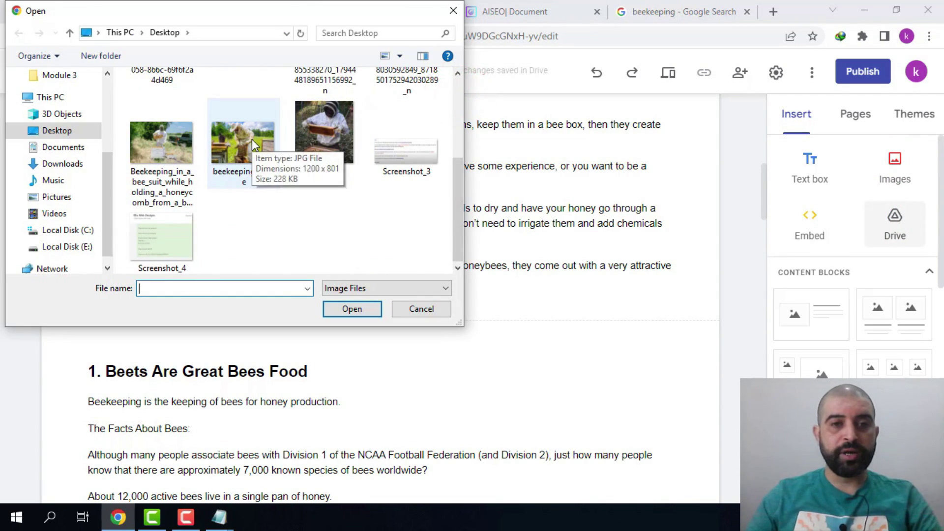
{"action": "left_click", "coordinate": [252, 140]}
{"action": "left_click", "coordinate": [352, 308]}
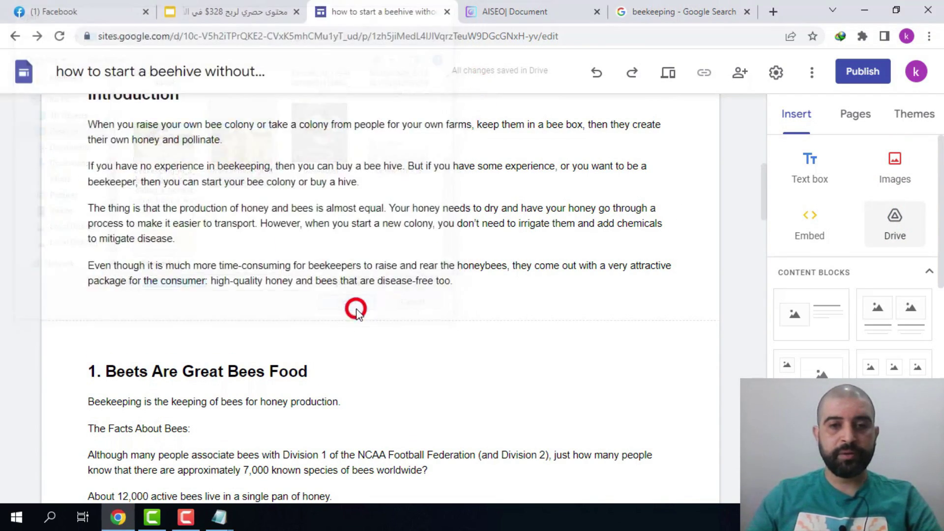
{"action": "left_click_drag", "start_coordinate": [233, 291], "coordinate": [233, 360]}
{"action": "left_click_drag", "start_coordinate": [257, 253], "coordinate": [401, 249]}
Step: Upload the desktop image "download" between section 3 and "4. Needs At Bee's Friends", then enlarge and reposition it
{"action": "scroll", "coordinate": [401, 243], "scroll_direction": "down", "scroll_amount": 10}
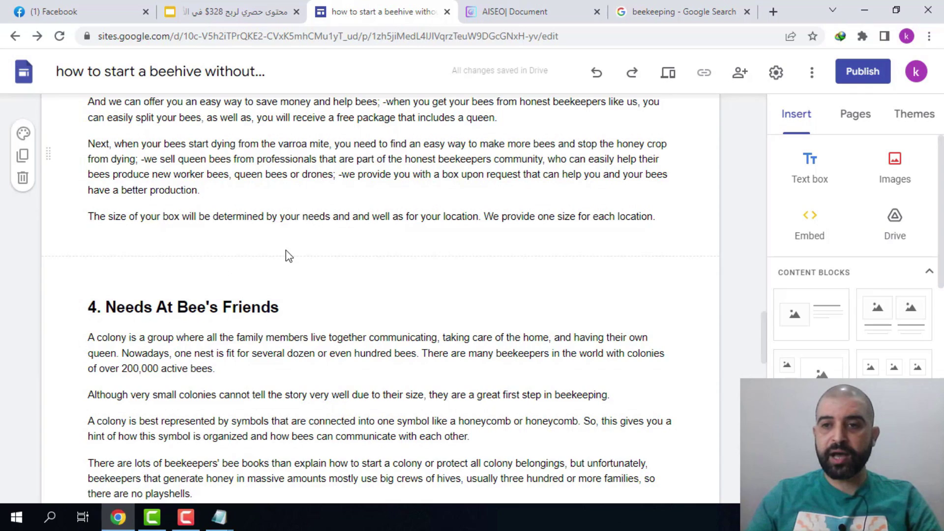
{"action": "left_click", "coordinate": [895, 160]}
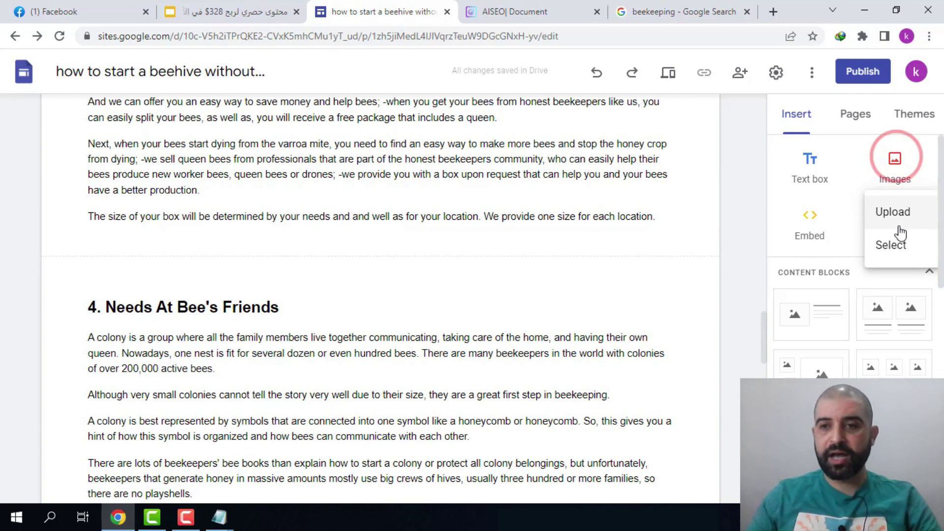
{"action": "left_click", "coordinate": [894, 213]}
{"action": "left_click_drag", "start_coordinate": [458, 118], "coordinate": [458, 208]}
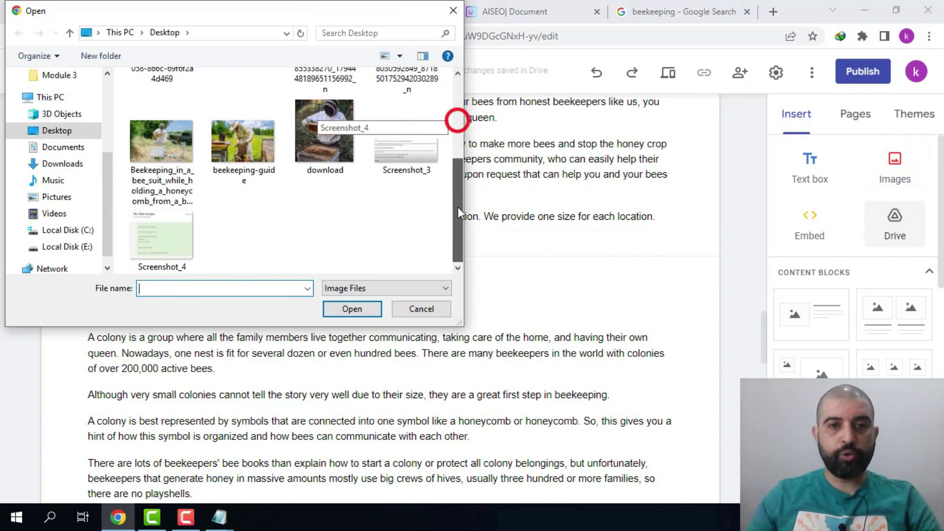
{"action": "left_click", "coordinate": [327, 119]}
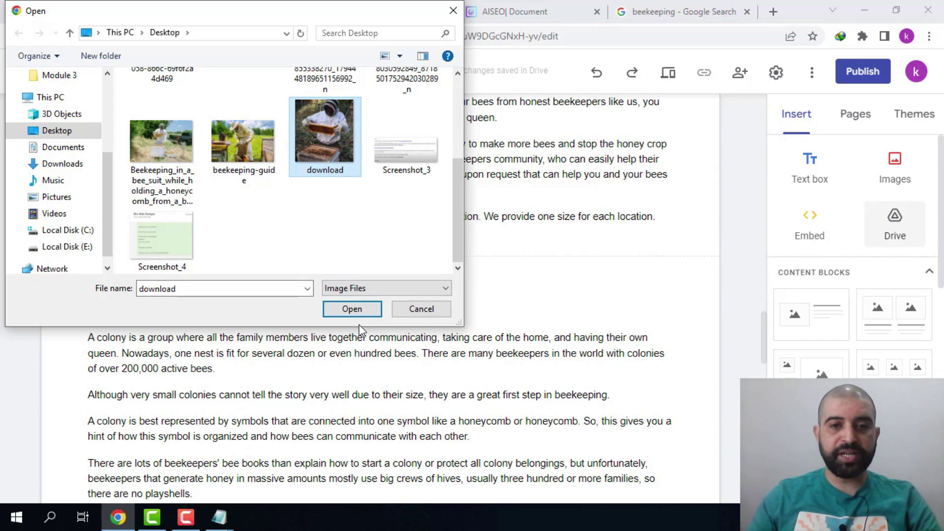
{"action": "left_click", "coordinate": [352, 308]}
{"action": "left_click_drag", "start_coordinate": [274, 365], "coordinate": [337, 403]}
{"action": "left_click_drag", "start_coordinate": [256, 317], "coordinate": [391, 281]}
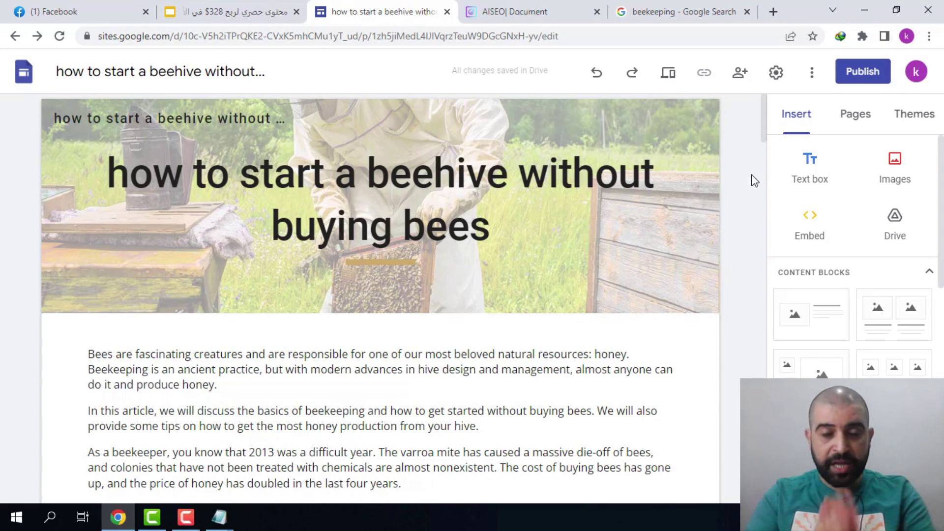
Step: Copy the ClickBank offer link from the Notepad notes and open it in a new browser tab
{"action": "key", "text": "alt+Tab"}
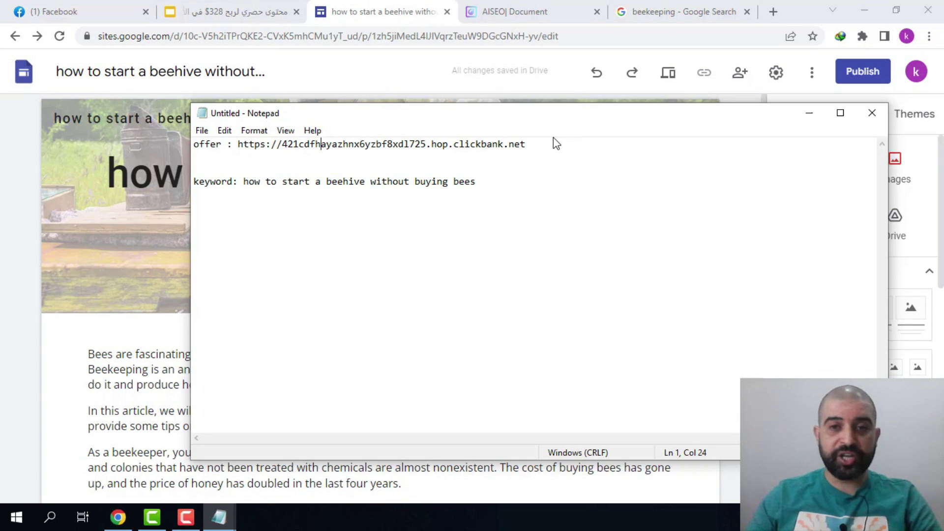
{"action": "left_click_drag", "start_coordinate": [553, 143], "coordinate": [238, 144]}
{"action": "key", "text": "ctrl+c"}
{"action": "left_click", "coordinate": [810, 112]}
{"action": "left_click", "coordinate": [774, 11]}
{"action": "right_click", "coordinate": [687, 35]}
{"action": "left_click", "coordinate": [771, 129]}
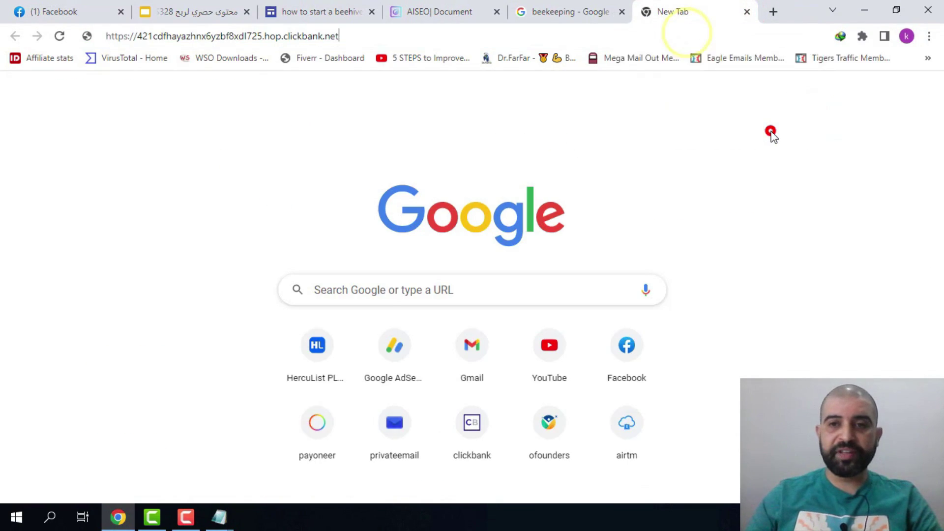
{"action": "key", "text": "Return"}
Step: Copy the offer page's "Discover How Thousands of People" headline and paste it into a new text box above "3. Have Room for Bees to Live Together"
{"action": "left_click_drag", "start_coordinate": [659, 321], "coordinate": [253, 304]}
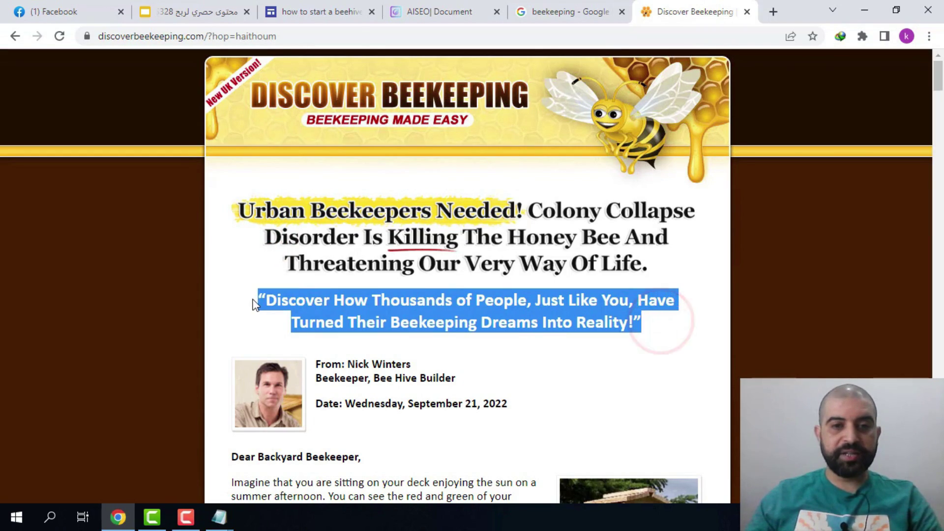
{"action": "right_click", "coordinate": [288, 302]}
{"action": "left_click", "coordinate": [308, 310]}
{"action": "left_click", "coordinate": [330, 14]}
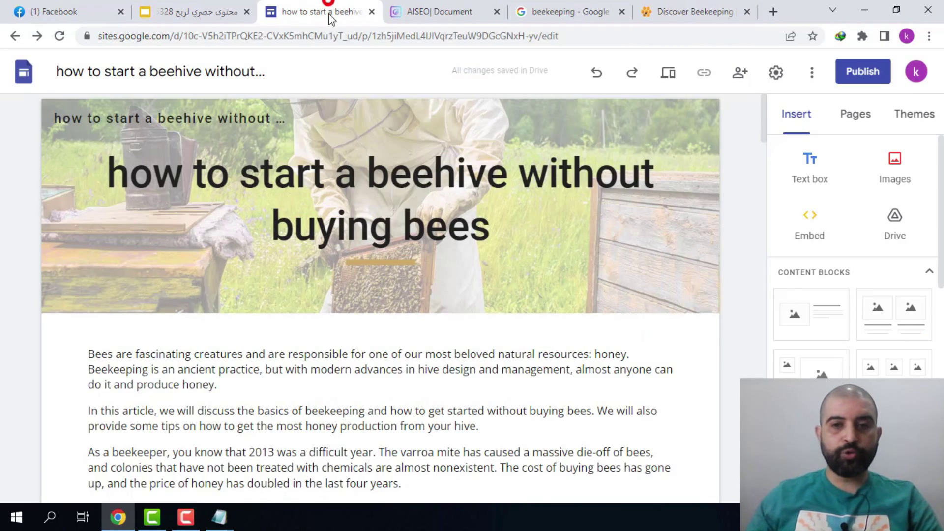
{"action": "scroll", "coordinate": [726, 226], "scroll_direction": "down", "scroll_amount": 10}
{"action": "scroll", "coordinate": [722, 226], "scroll_direction": "down", "scroll_amount": 5}
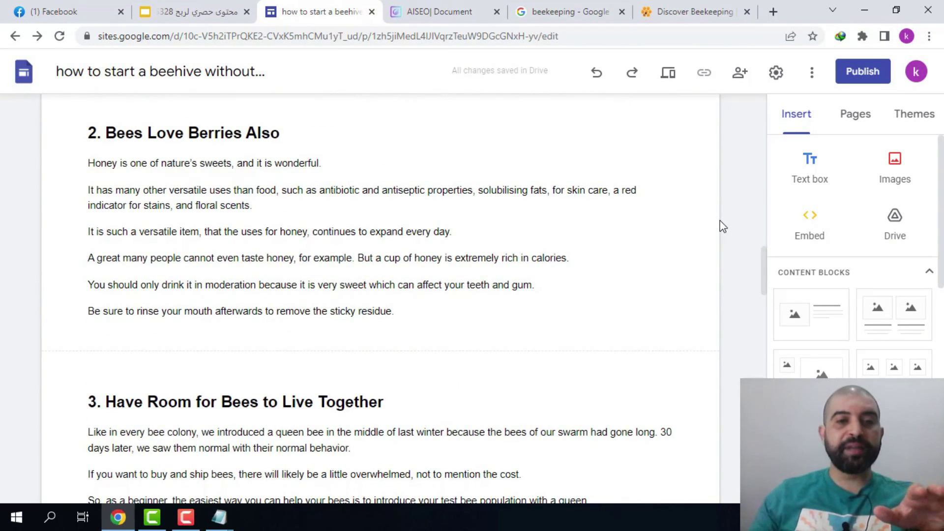
{"action": "left_click", "coordinate": [804, 172]}
{"action": "right_click", "coordinate": [166, 179]}
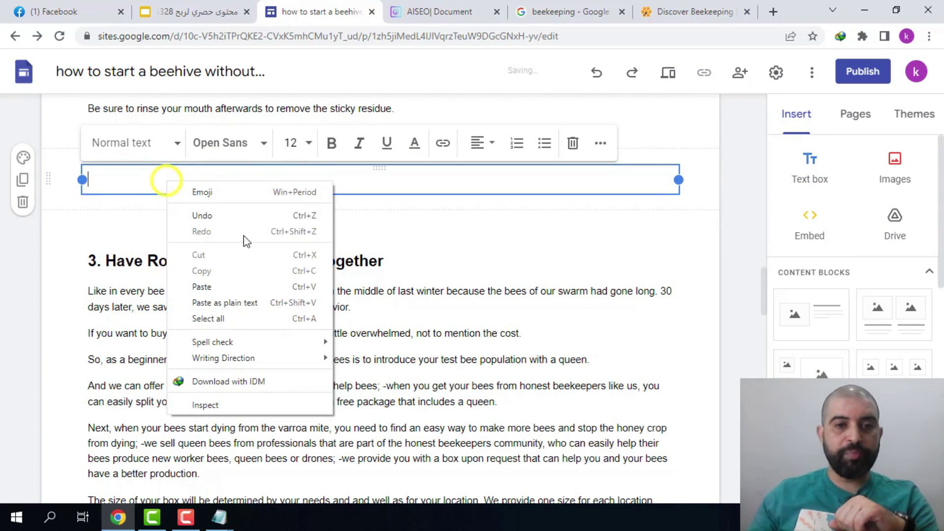
{"action": "left_click", "coordinate": [246, 286]}
Step: Copy the offer page's "Beekeeping 101, A Beginner Beekeepers PDF Manual" heading and paste it into a new text box above "5. Stinging No Joke"
{"action": "key", "text": "ctrl+9"}
{"action": "scroll", "coordinate": [540, 279], "scroll_direction": "down", "scroll_amount": 9}
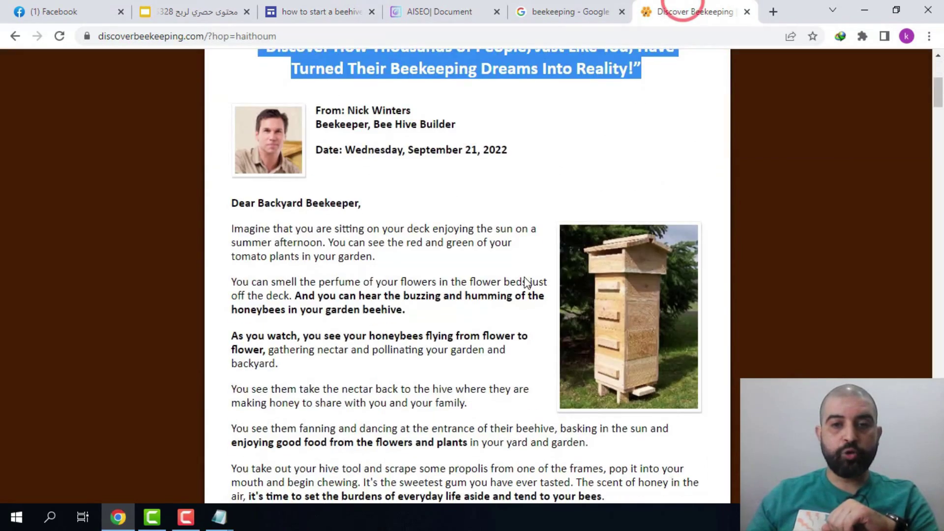
{"action": "scroll", "coordinate": [523, 278], "scroll_direction": "down", "scroll_amount": 10}
{"action": "left_click_drag", "start_coordinate": [669, 201], "coordinate": [264, 203]}
{"action": "right_click", "coordinate": [290, 202]}
{"action": "left_click", "coordinate": [333, 214]}
{"action": "left_click", "coordinate": [324, 12]}
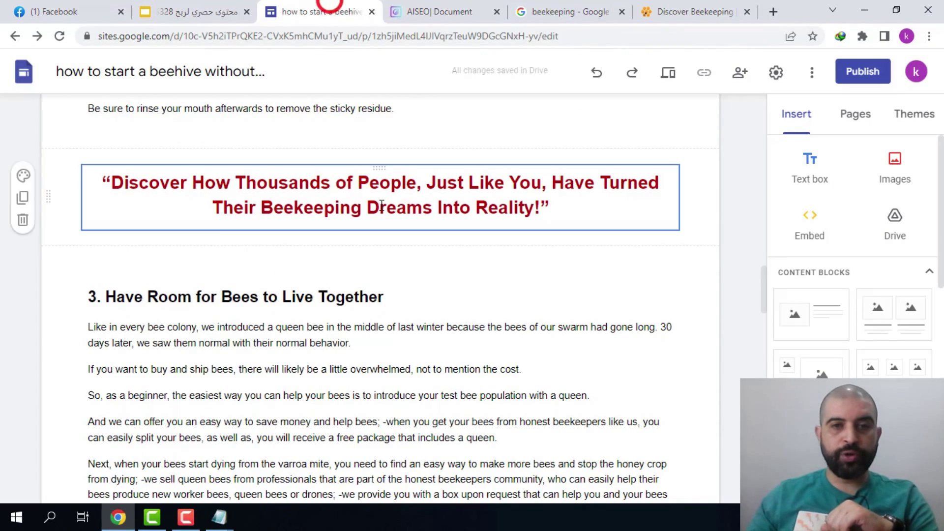
{"action": "scroll", "coordinate": [589, 271], "scroll_direction": "down", "scroll_amount": 10}
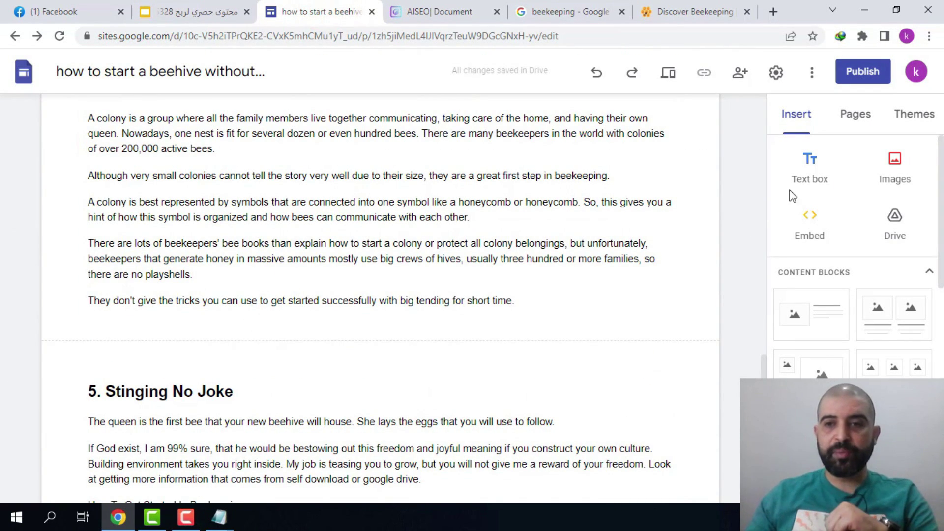
{"action": "left_click", "coordinate": [811, 178]}
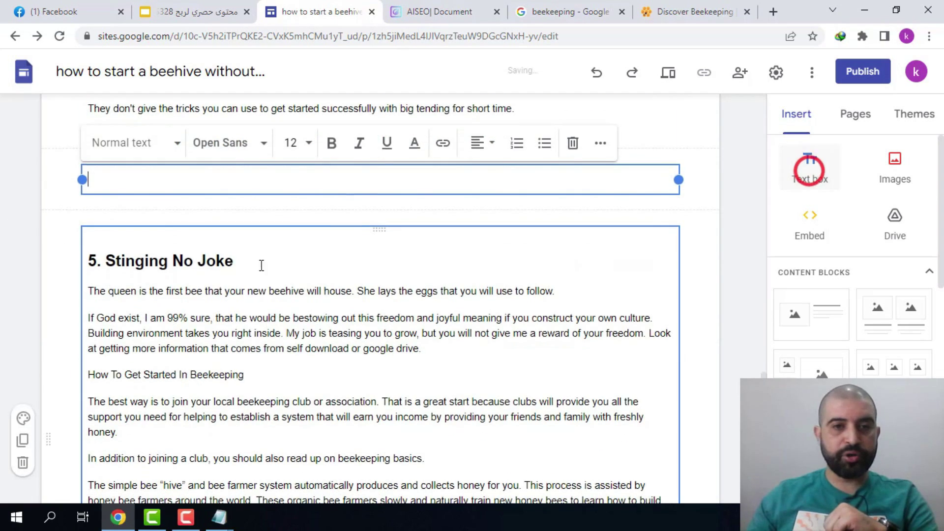
{"action": "right_click", "coordinate": [161, 175]}
{"action": "left_click", "coordinate": [228, 281]}
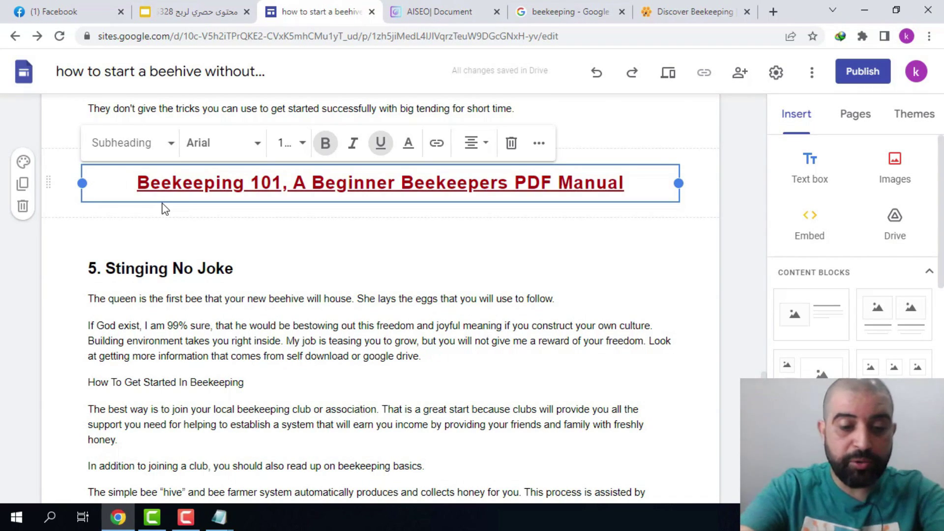
Step: Add "Click Here To Discover" before the "Beekeeping 101, A Beginner Beekeepers PDF Manual" heading above section 5
{"action": "type", "text": "Click Here To Discover"}
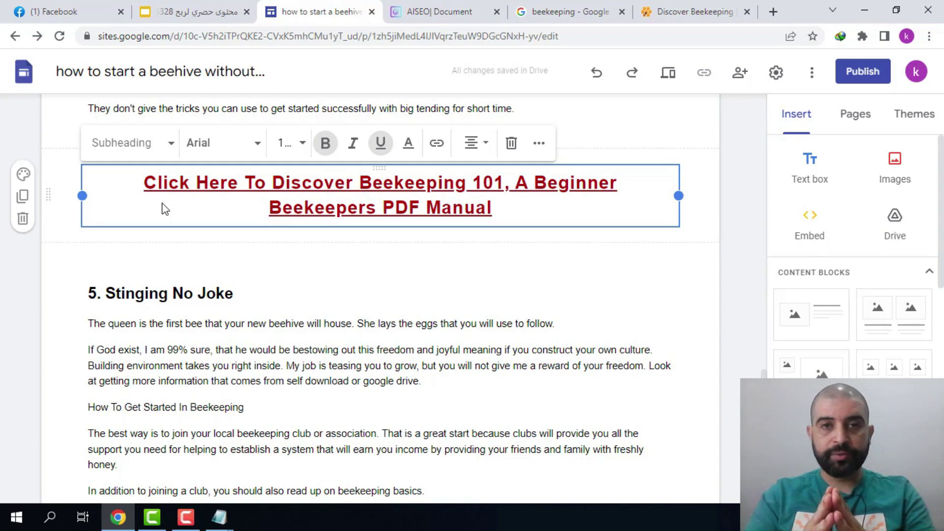
{"action": "left_click", "coordinate": [732, 263]}
Step: Capture a screenshot of the offer page's "Your Beekeeping Journey Begins Today..." section with the Beekeeping 101 order box and save it to the Desktop
{"action": "left_click", "coordinate": [701, 10]}
{"action": "scroll", "coordinate": [466, 257], "scroll_direction": "down", "scroll_amount": 5}
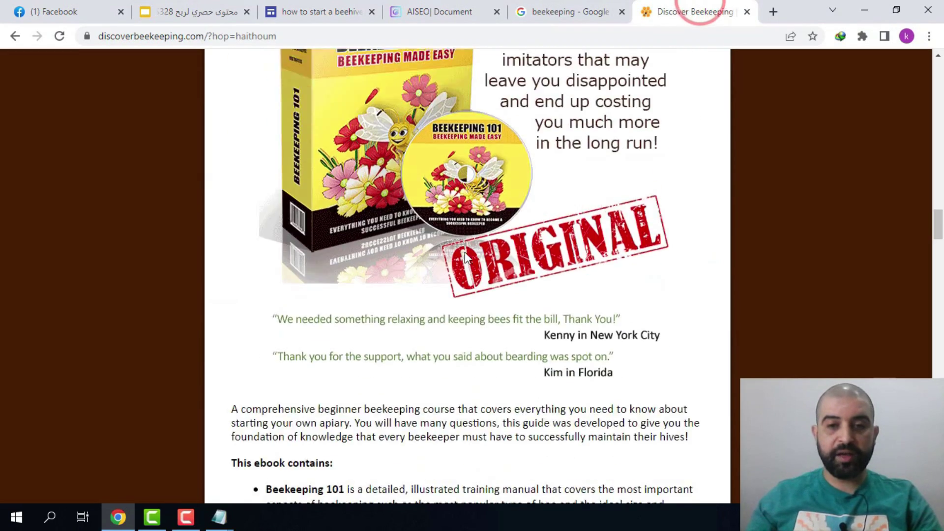
{"action": "scroll", "coordinate": [466, 256], "scroll_direction": "down", "scroll_amount": 20}
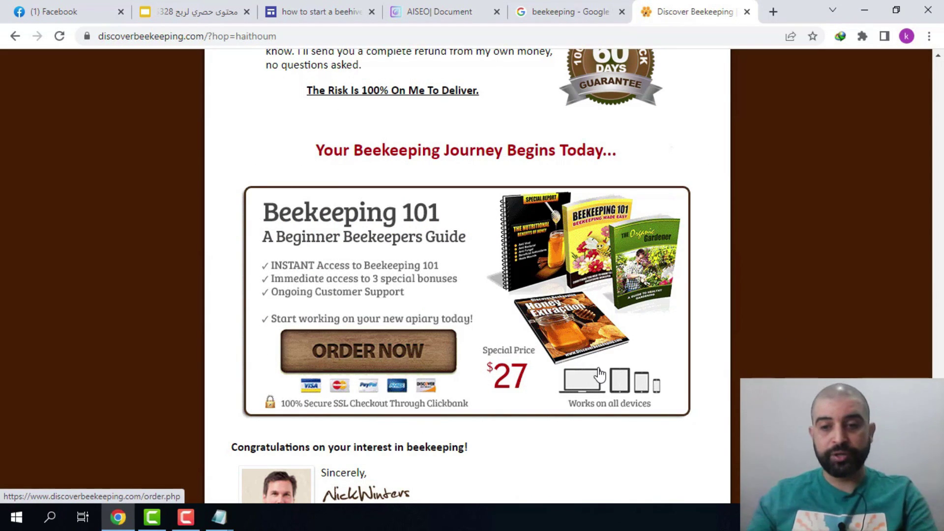
{"action": "key", "text": "Print"}
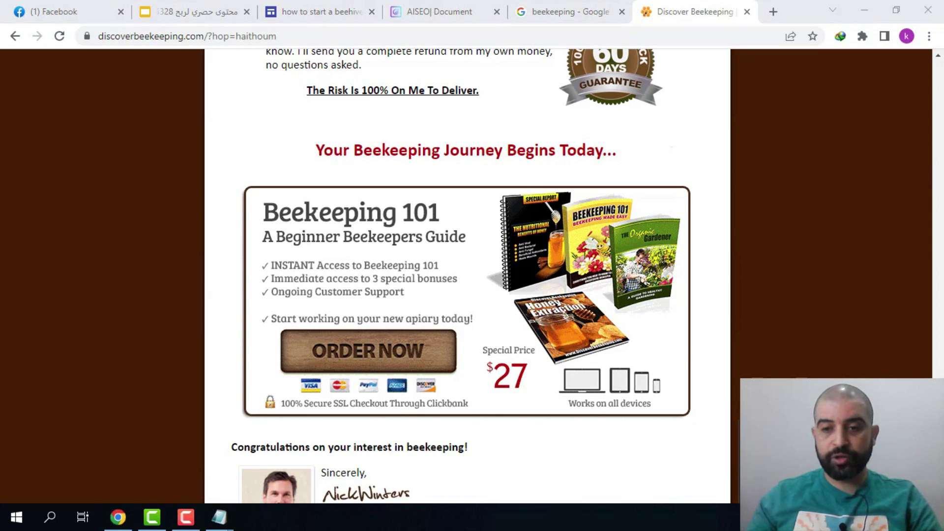
{"action": "left_click_drag", "start_coordinate": [225, 134], "coordinate": [708, 462]}
{"action": "key", "text": "ctrl+s"}
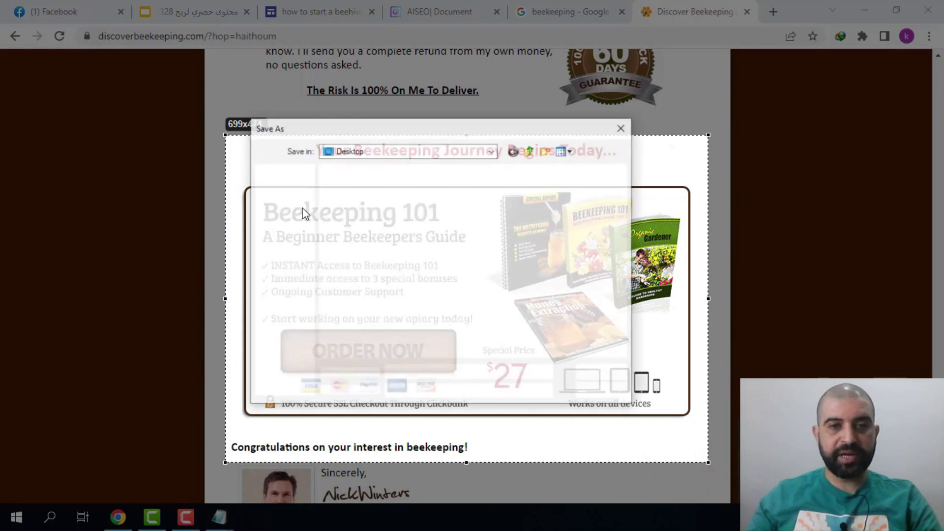
{"action": "left_click", "coordinate": [284, 222]}
{"action": "left_click", "coordinate": [604, 374]}
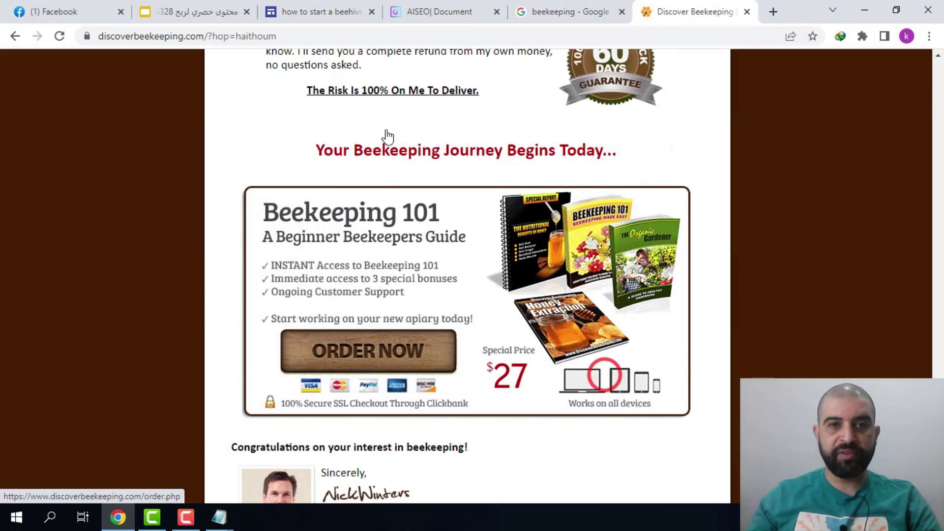
Step: Upload the saved order box screenshot from the Desktop below the Conclusion section, then enlarge and center it
{"action": "left_click", "coordinate": [322, 11]}
{"action": "scroll", "coordinate": [483, 204], "scroll_direction": "down", "scroll_amount": 10}
{"action": "left_click", "coordinate": [413, 398]}
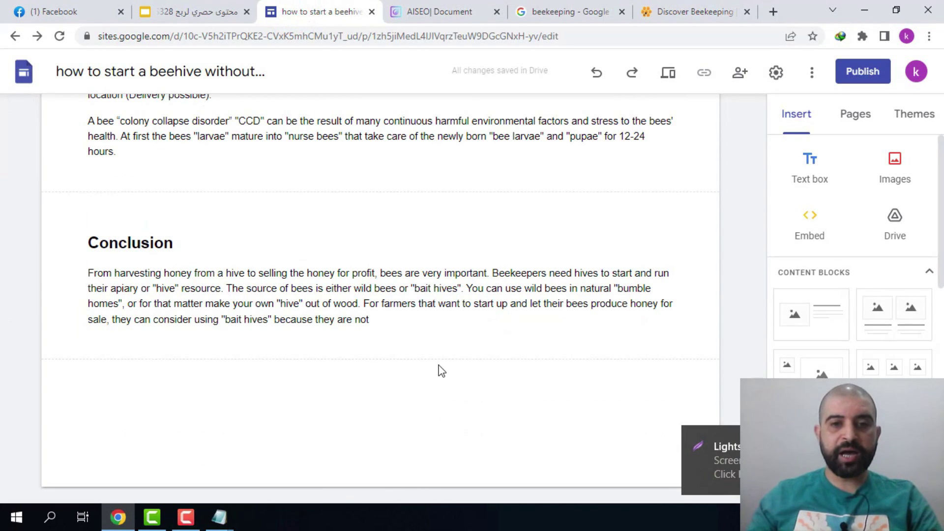
{"action": "left_click", "coordinate": [893, 160]}
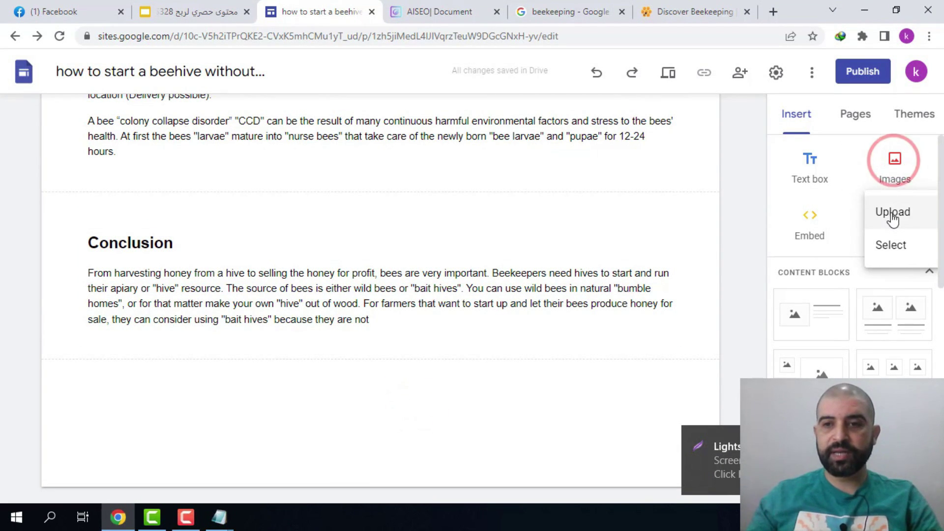
{"action": "left_click", "coordinate": [893, 212]}
{"action": "double_click", "coordinate": [397, 131]}
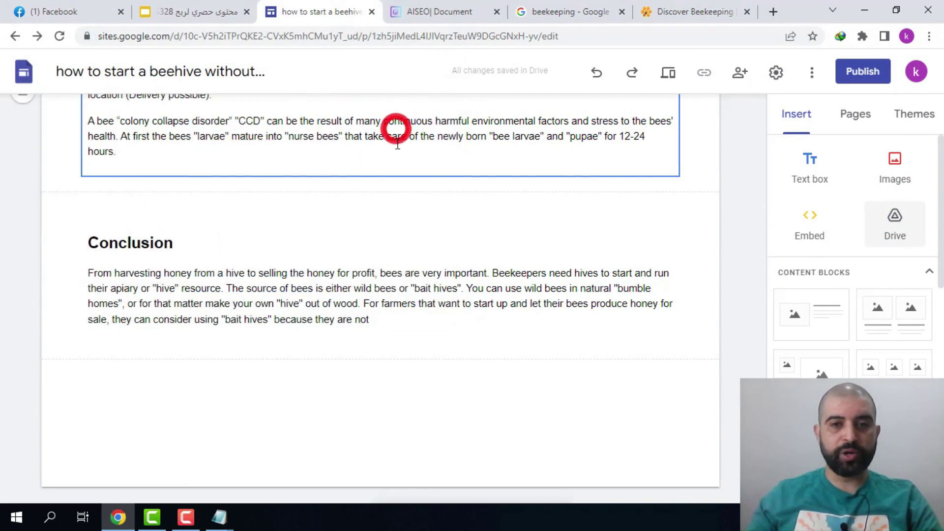
{"action": "left_click_drag", "start_coordinate": [270, 343], "coordinate": [525, 452]}
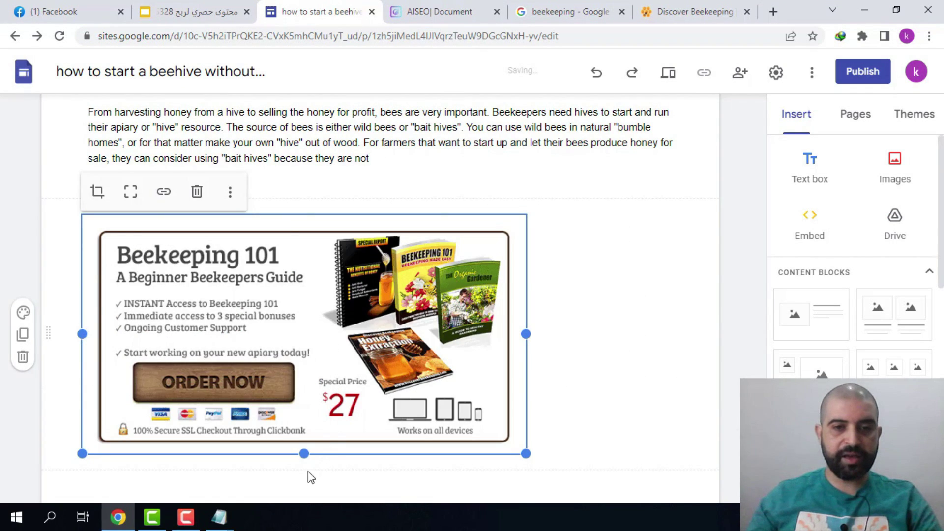
{"action": "scroll", "coordinate": [308, 471], "scroll_direction": "down", "scroll_amount": 3}
{"action": "left_click_drag", "start_coordinate": [264, 186], "coordinate": [370, 187]}
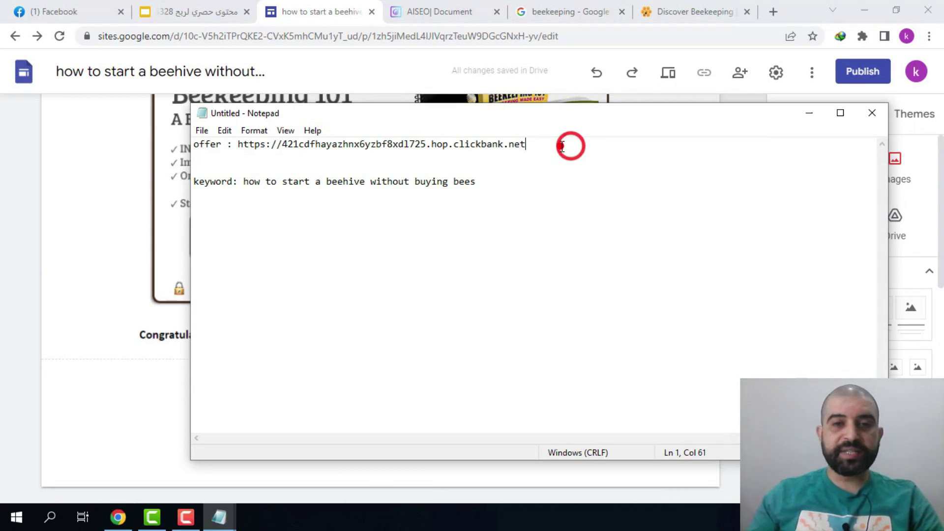
Step: Copy the ClickBank offer link from the Notepad notes and link the "Discover How Thousands of People" headline above section 3 to it
{"action": "left_click_drag", "start_coordinate": [563, 146], "coordinate": [240, 145]}
{"action": "right_click", "coordinate": [241, 146]}
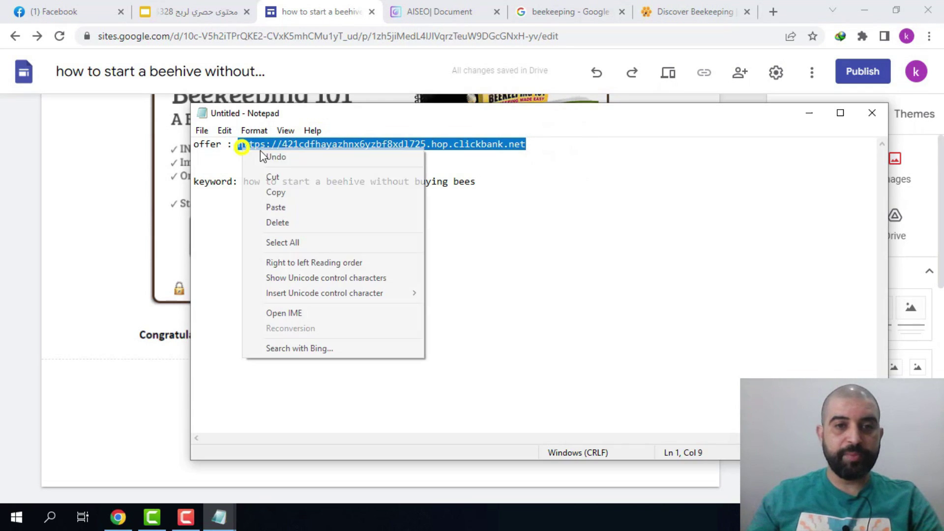
{"action": "left_click", "coordinate": [302, 193]}
{"action": "key", "text": "alt+Tab"}
{"action": "left_click", "coordinate": [558, 154]}
{"action": "left_click_drag", "start_coordinate": [559, 154], "coordinate": [121, 141]}
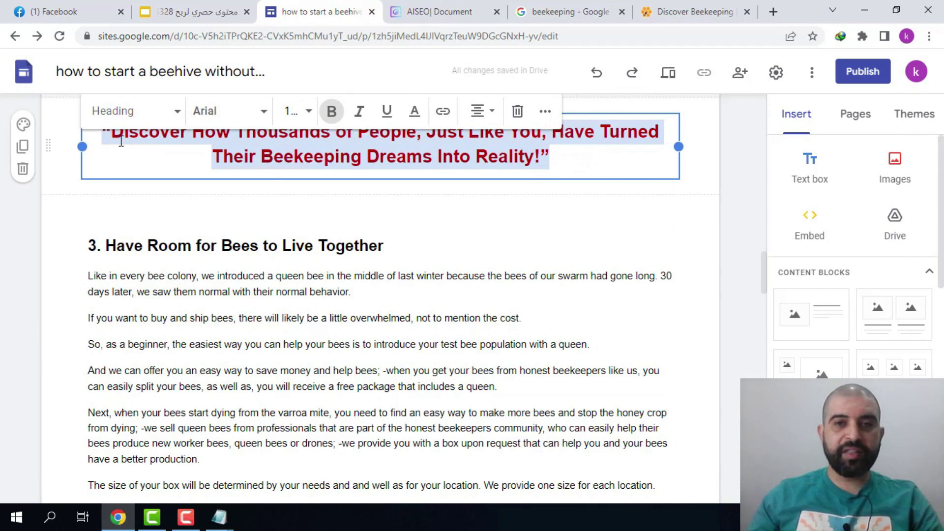
{"action": "left_click", "coordinate": [442, 111]}
{"action": "right_click", "coordinate": [182, 240]}
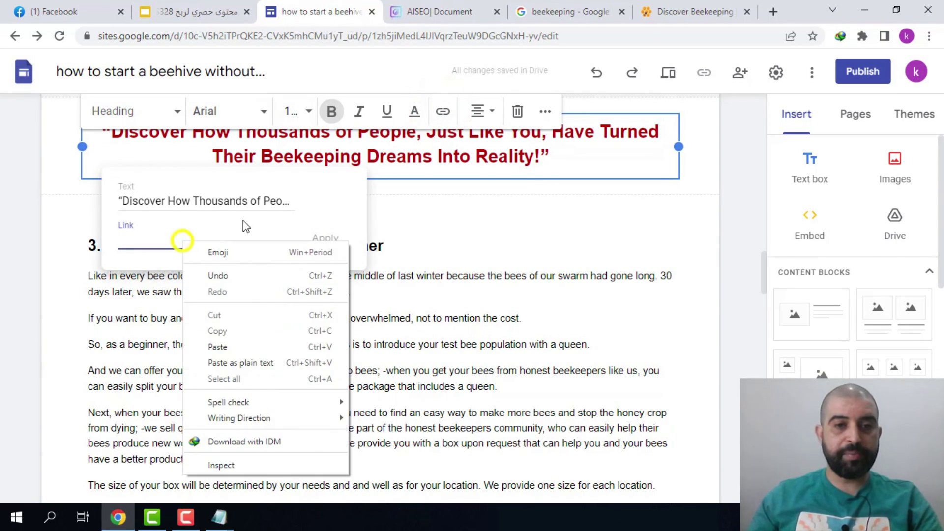
{"action": "left_click", "coordinate": [256, 346]}
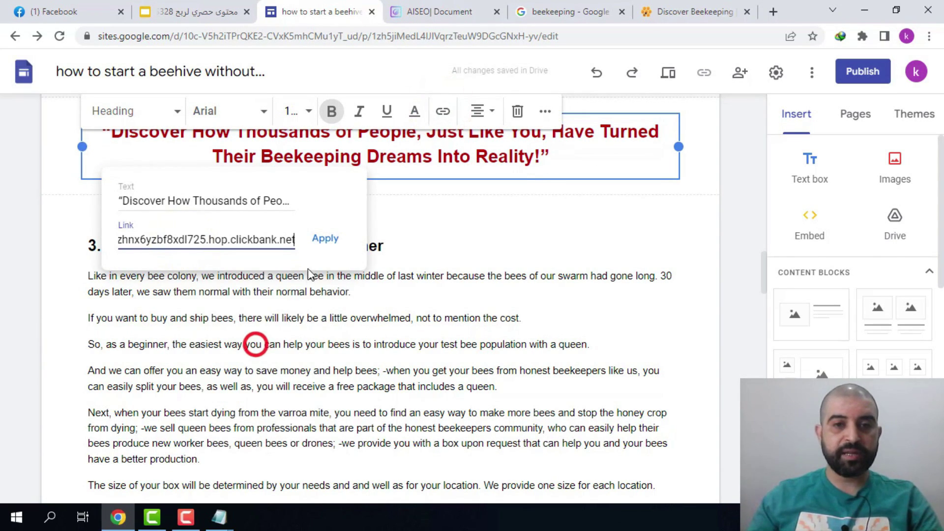
{"action": "left_click", "coordinate": [326, 238]}
Step: Link the whole "Click Here To Discover Beekeeping 101" heading above section 5 to the copied ClickBank offer link
{"action": "left_click", "coordinate": [506, 346]}
{"action": "left_click_drag", "start_coordinate": [542, 351], "coordinate": [145, 315]}
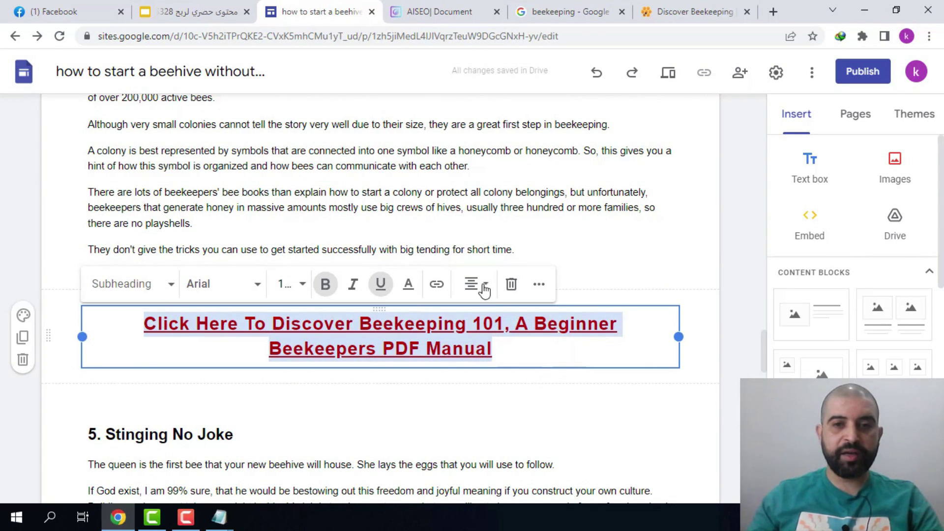
{"action": "left_click", "coordinate": [436, 287]}
{"action": "right_click", "coordinate": [244, 427]}
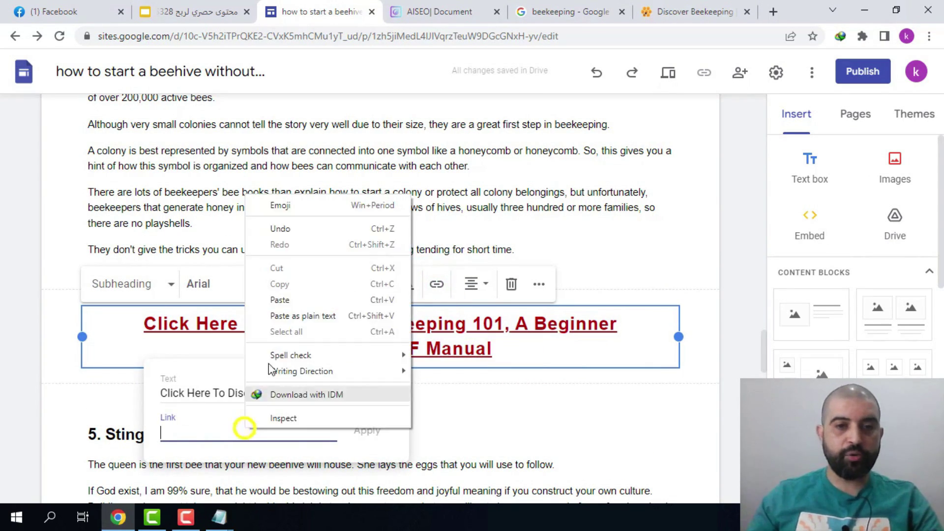
{"action": "left_click", "coordinate": [273, 305]}
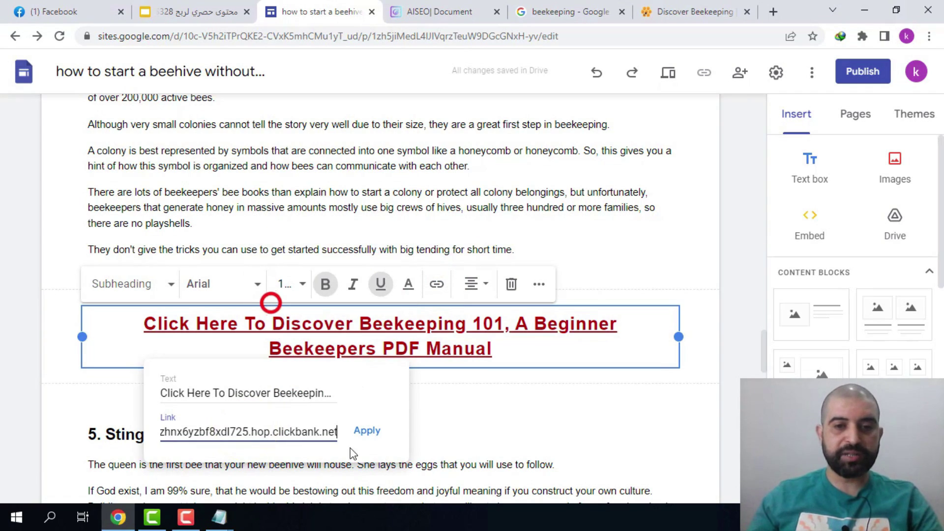
{"action": "left_click", "coordinate": [371, 430]}
Step: Link the order box image below the Conclusion to the copied ClickBank offer link
{"action": "scroll", "coordinate": [662, 360], "scroll_direction": "down", "scroll_amount": 10}
{"action": "left_click", "coordinate": [391, 391]}
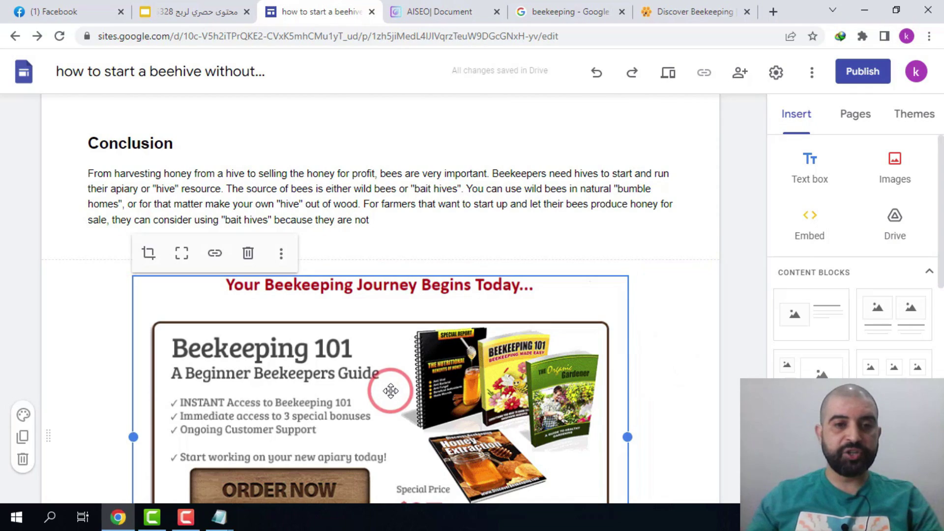
{"action": "left_click", "coordinate": [215, 253]}
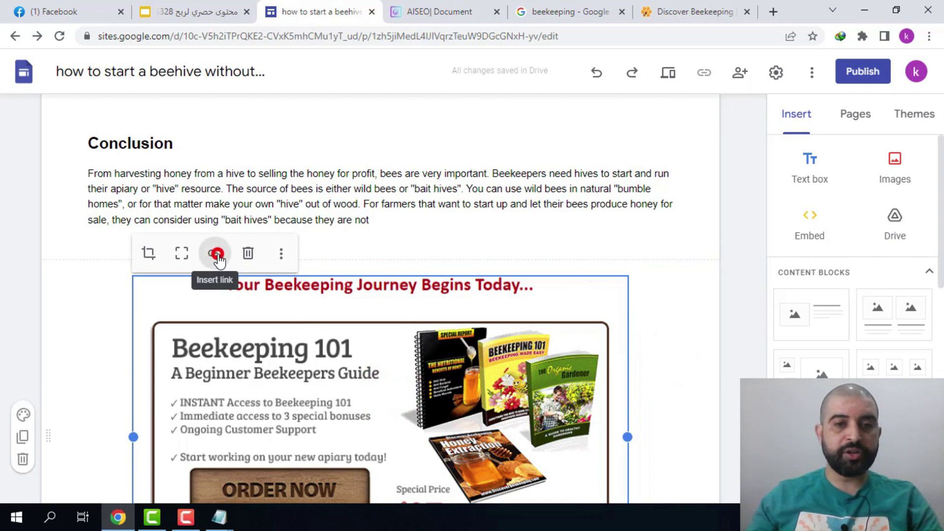
{"action": "right_click", "coordinate": [229, 255]}
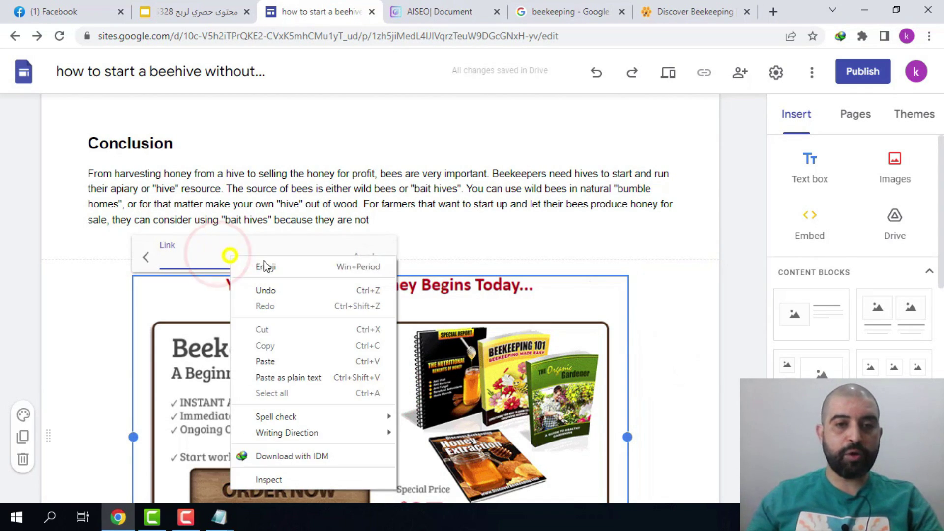
{"action": "left_click", "coordinate": [297, 368]}
{"action": "left_click", "coordinate": [367, 259]}
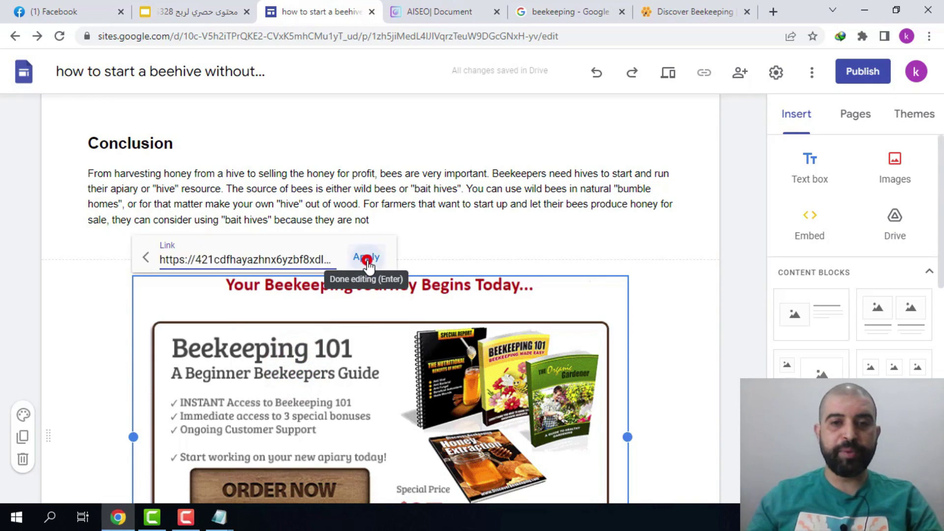
Step: Publish the site to the web with the address "beekeeping-manual-101"
{"action": "scroll", "coordinate": [751, 302], "scroll_direction": "up", "scroll_amount": 5}
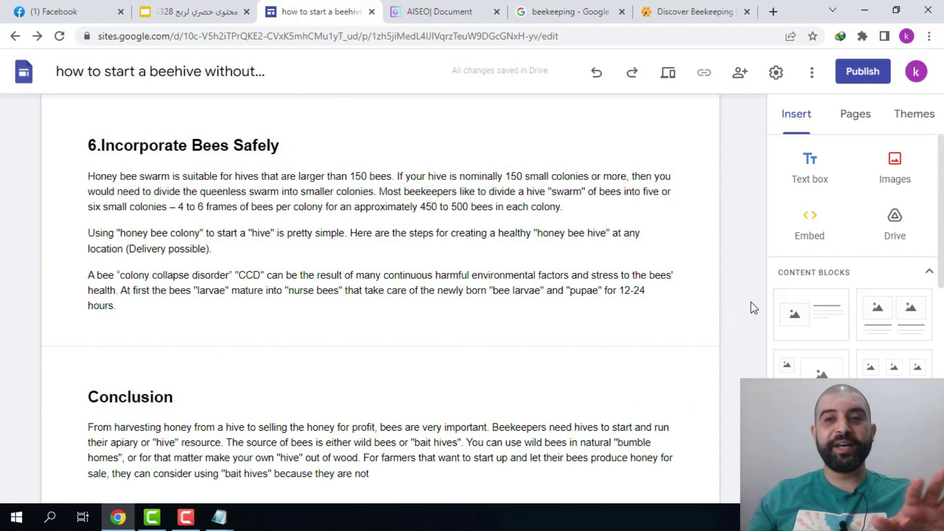
{"action": "left_click", "coordinate": [863, 69]}
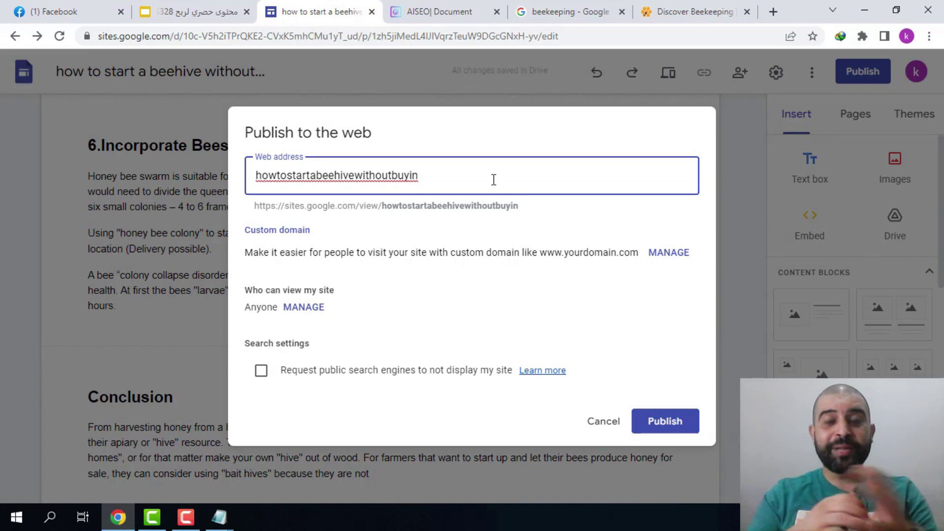
{"action": "key", "text": "ctrl+a"}
{"action": "type", "text": "b"}
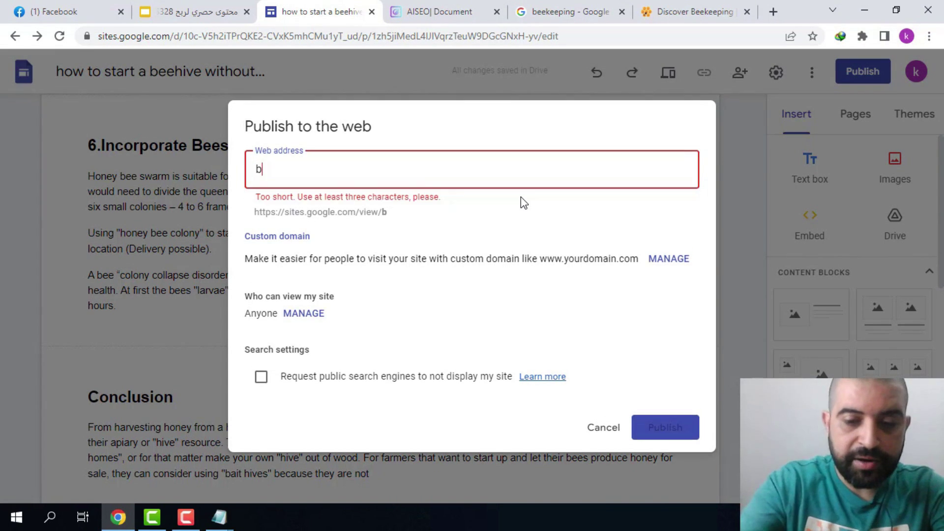
{"action": "type", "text": "eekeeping-manual-101"}
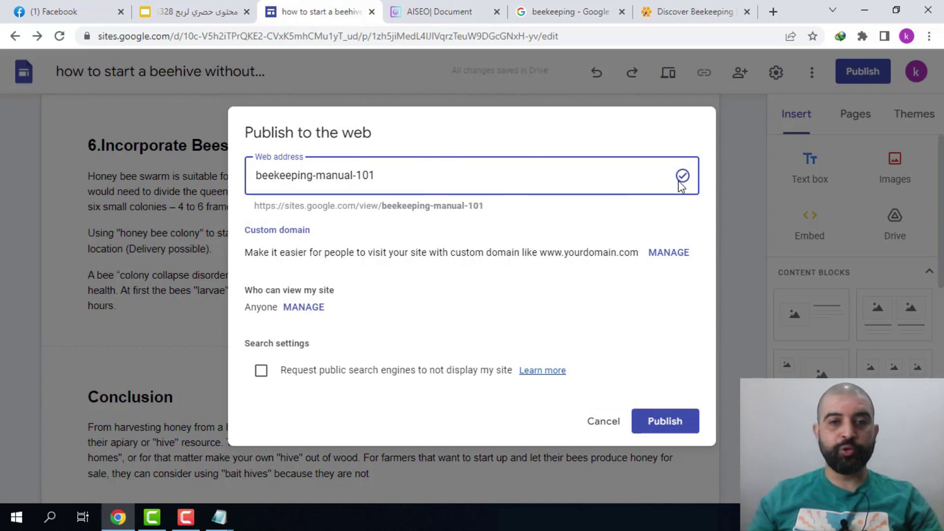
{"action": "triple_click", "coordinate": [348, 289]}
{"action": "left_click", "coordinate": [297, 276]}
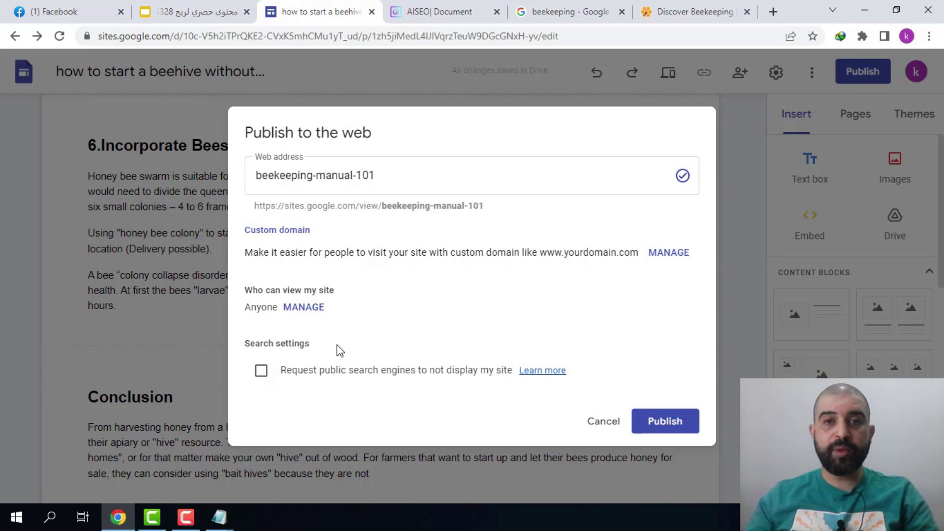
{"action": "left_click", "coordinate": [673, 421]}
Step: Copy the published site link and open it in a new incognito window
{"action": "left_click", "coordinate": [692, 73]}
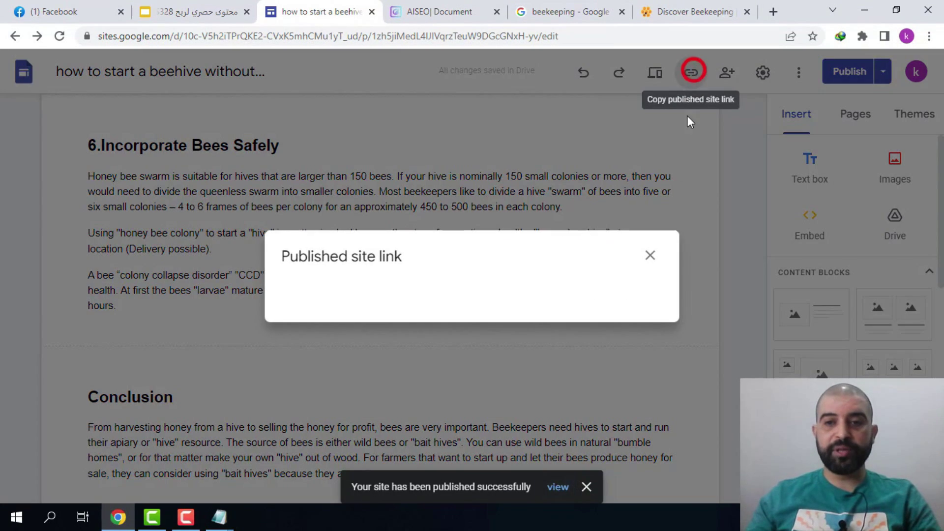
{"action": "left_click", "coordinate": [621, 285]}
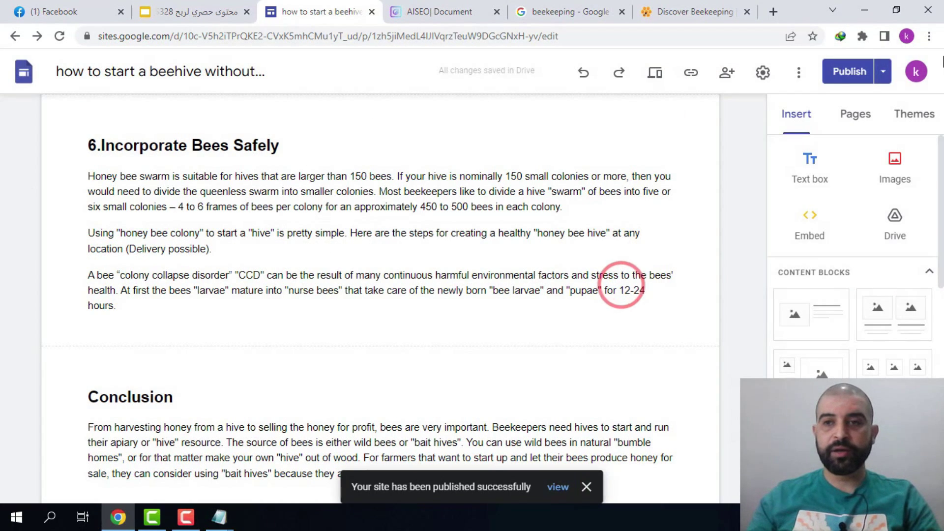
{"action": "left_click", "coordinate": [929, 36]}
{"action": "left_click", "coordinate": [867, 89]}
{"action": "right_click", "coordinate": [396, 37]}
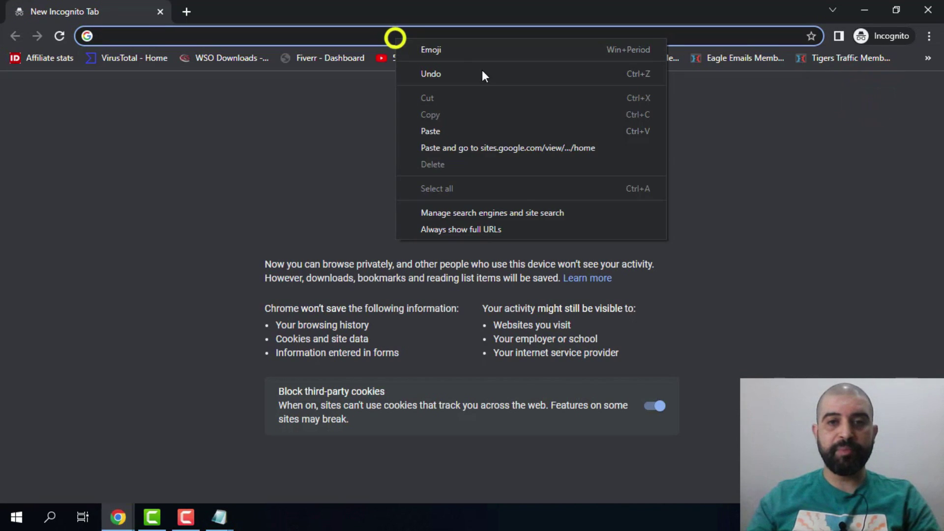
{"action": "left_click", "coordinate": [492, 146]}
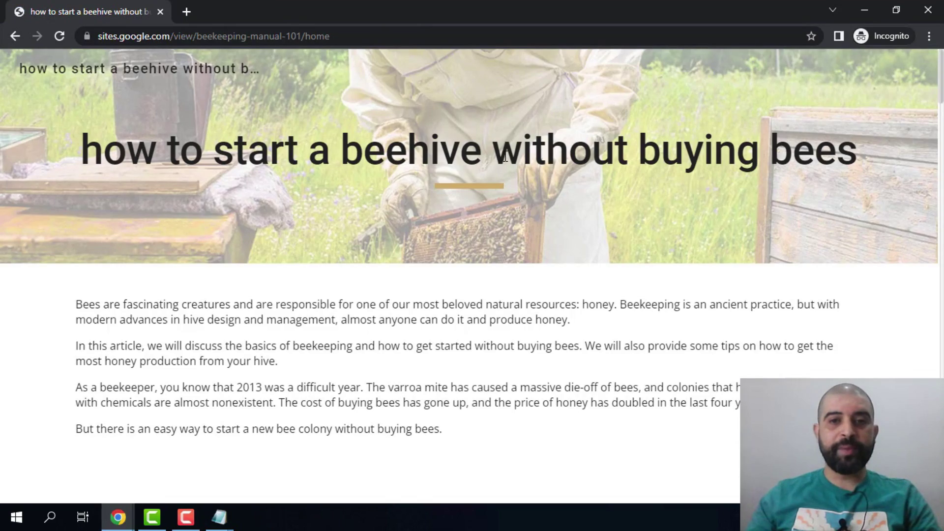
Step: Review the published page and test the offer links on both promotional headlines and the order box image
{"action": "scroll", "coordinate": [448, 211], "scroll_direction": "down", "scroll_amount": 13}
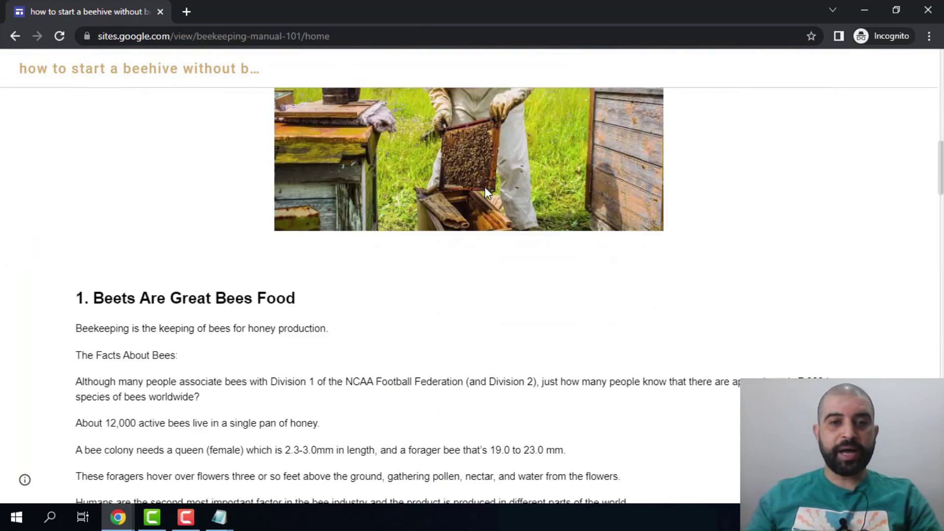
{"action": "scroll", "coordinate": [485, 192], "scroll_direction": "down", "scroll_amount": 5}
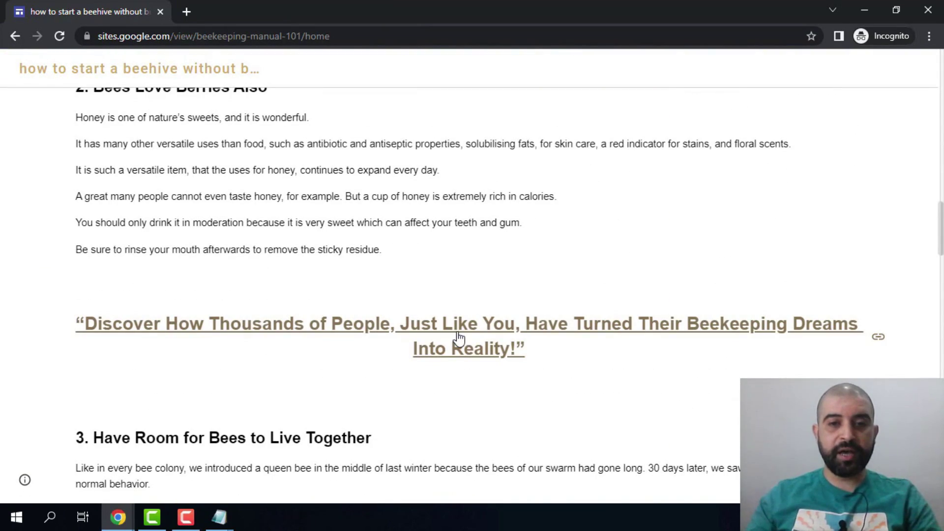
{"action": "left_click", "coordinate": [485, 328]}
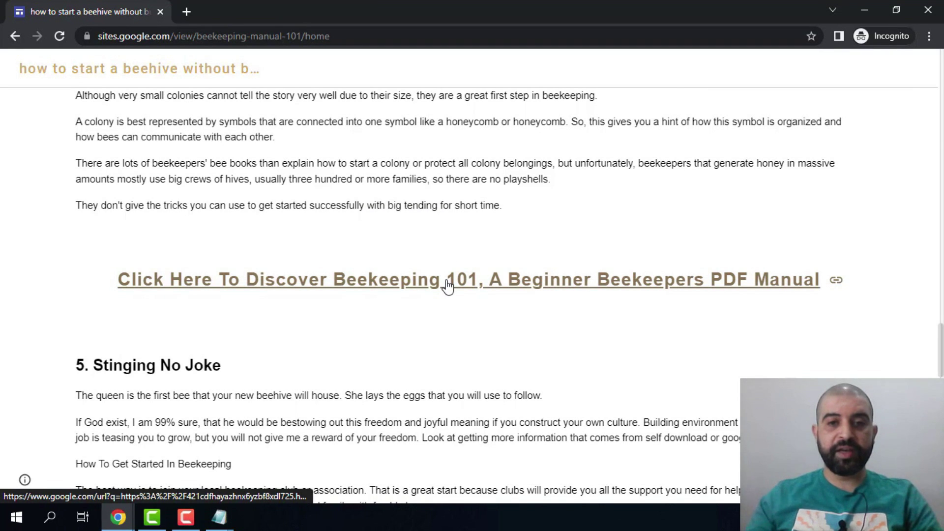
{"action": "left_click", "coordinate": [447, 286]}
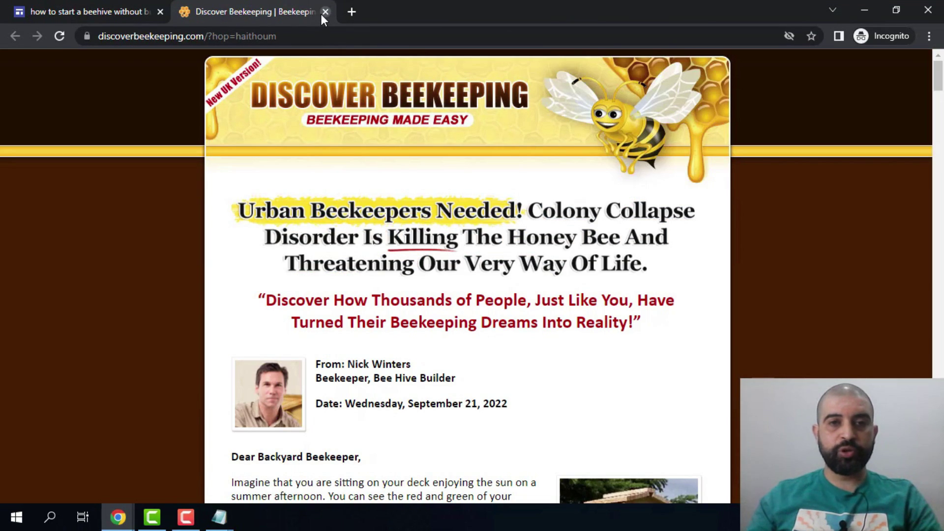
{"action": "left_click", "coordinate": [324, 11]}
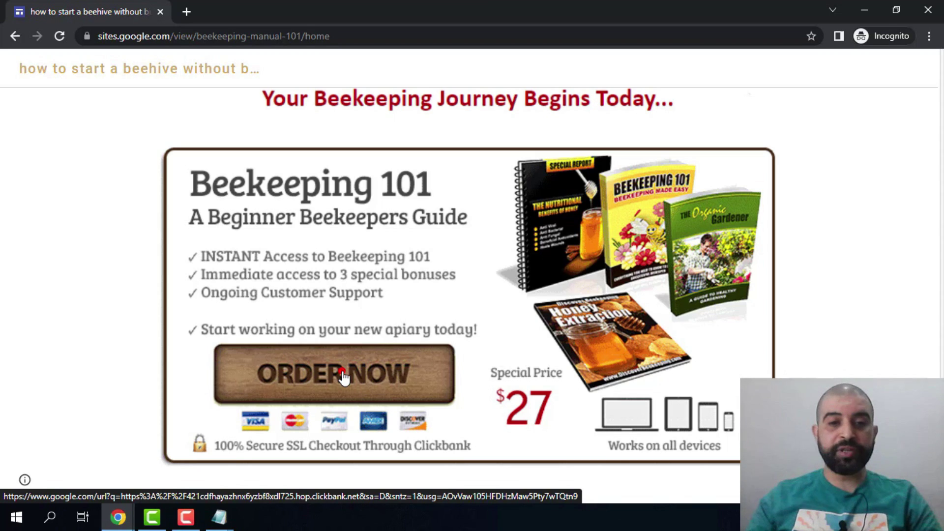
{"action": "left_click", "coordinate": [343, 377]}
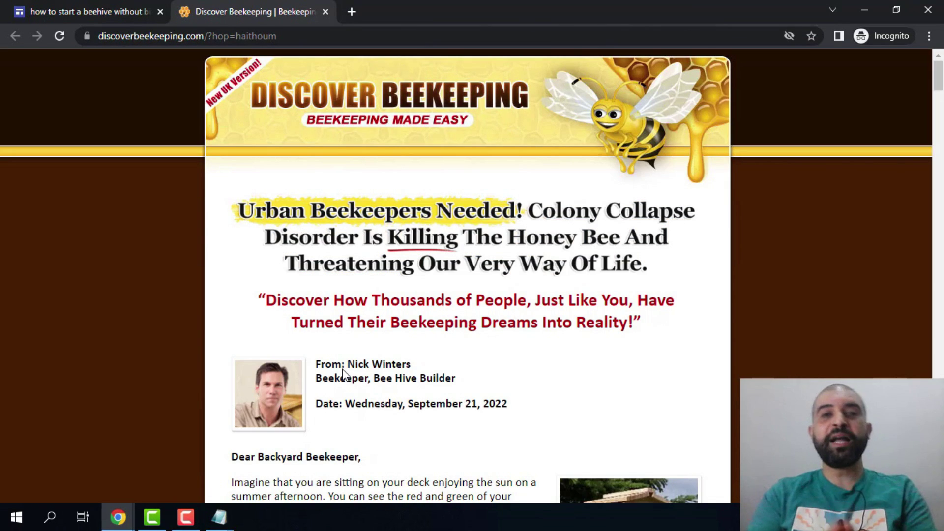